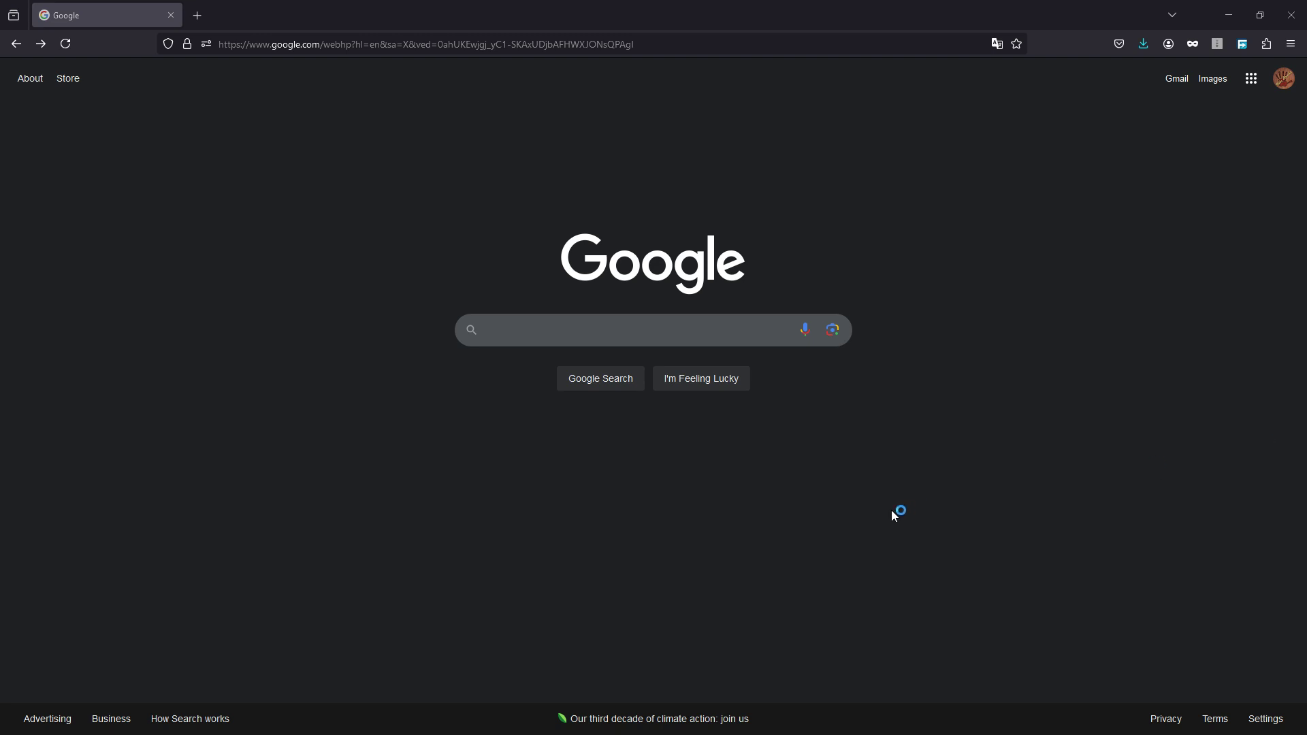
Search Google for 'gsender' and open the 'Introducing gSender | Sienci Labs' result.
click(601, 330)
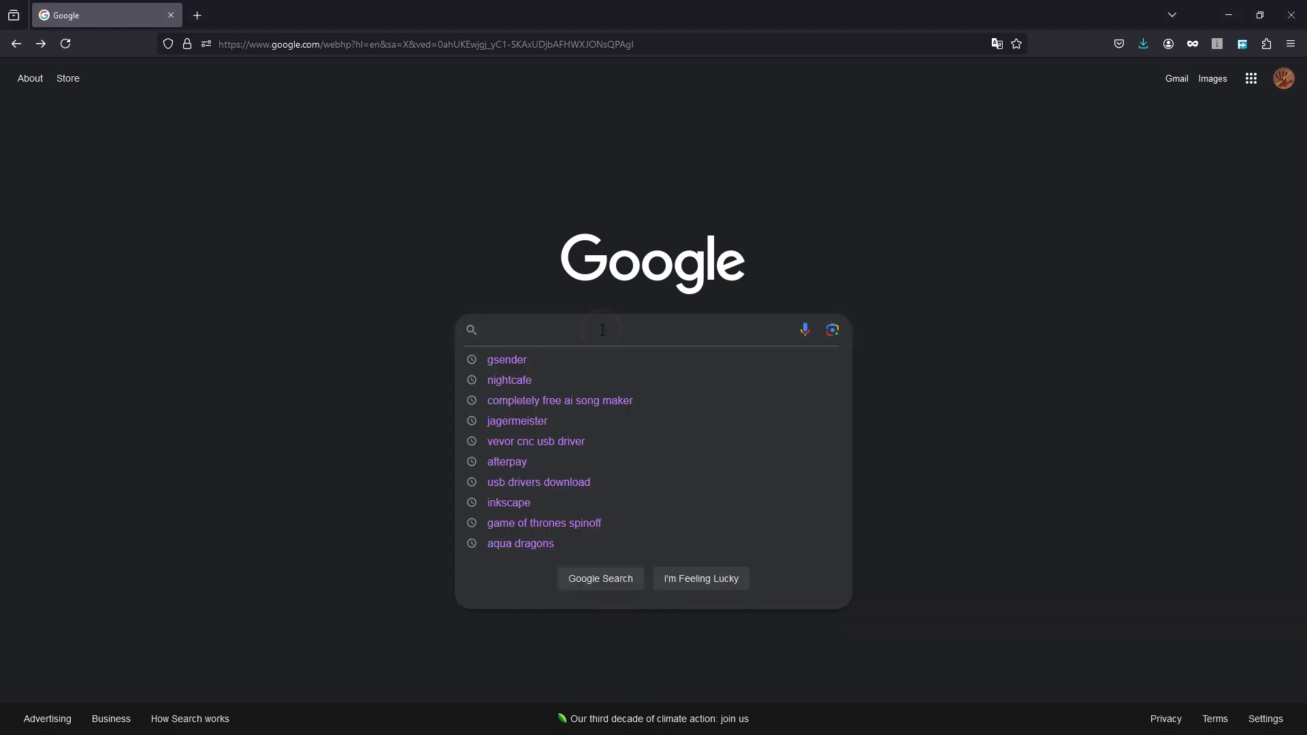
text(gsender)
key(Return)
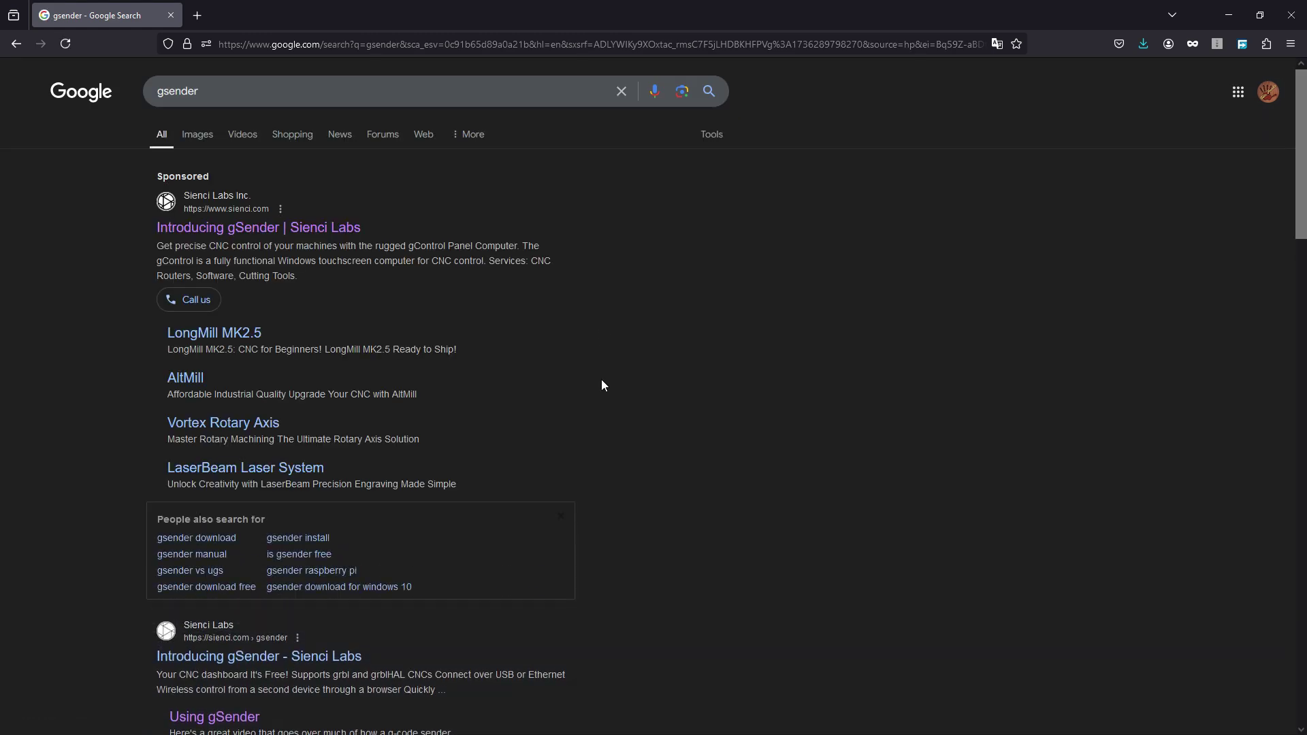
click(231, 233)
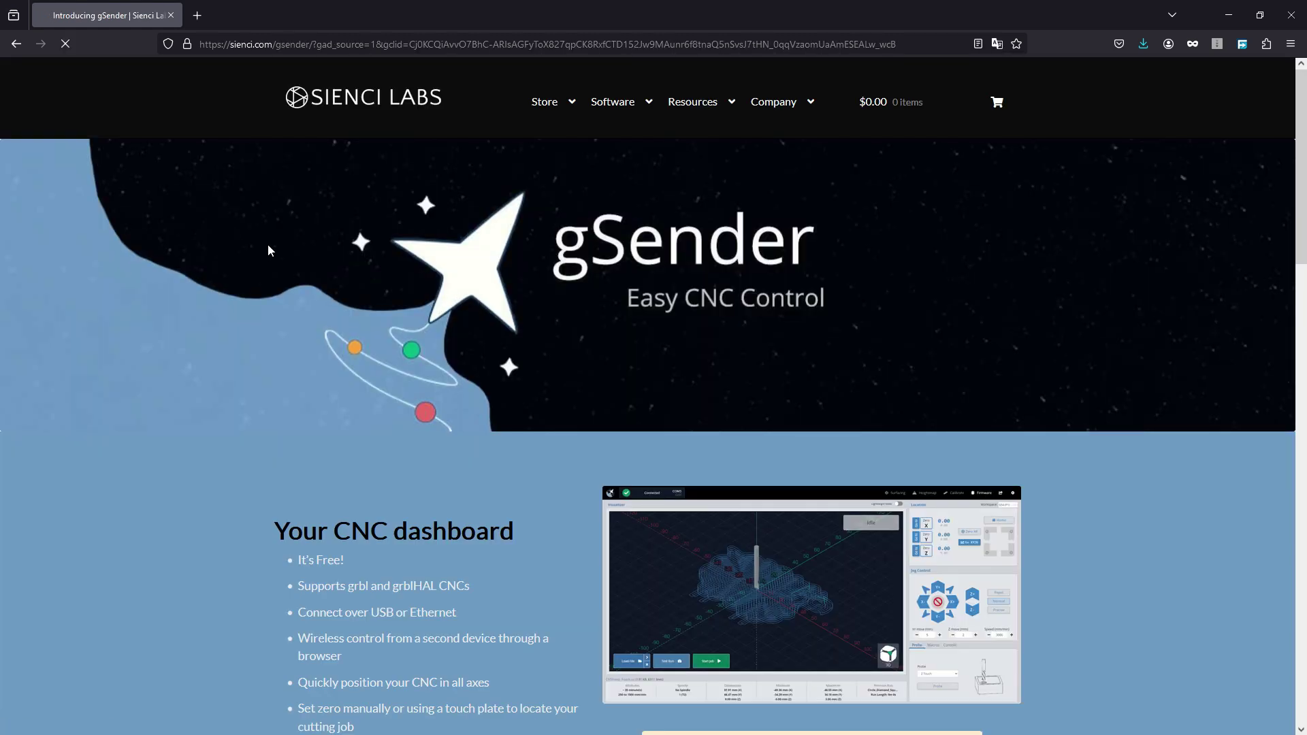
scroll(937, 361, down, 4)
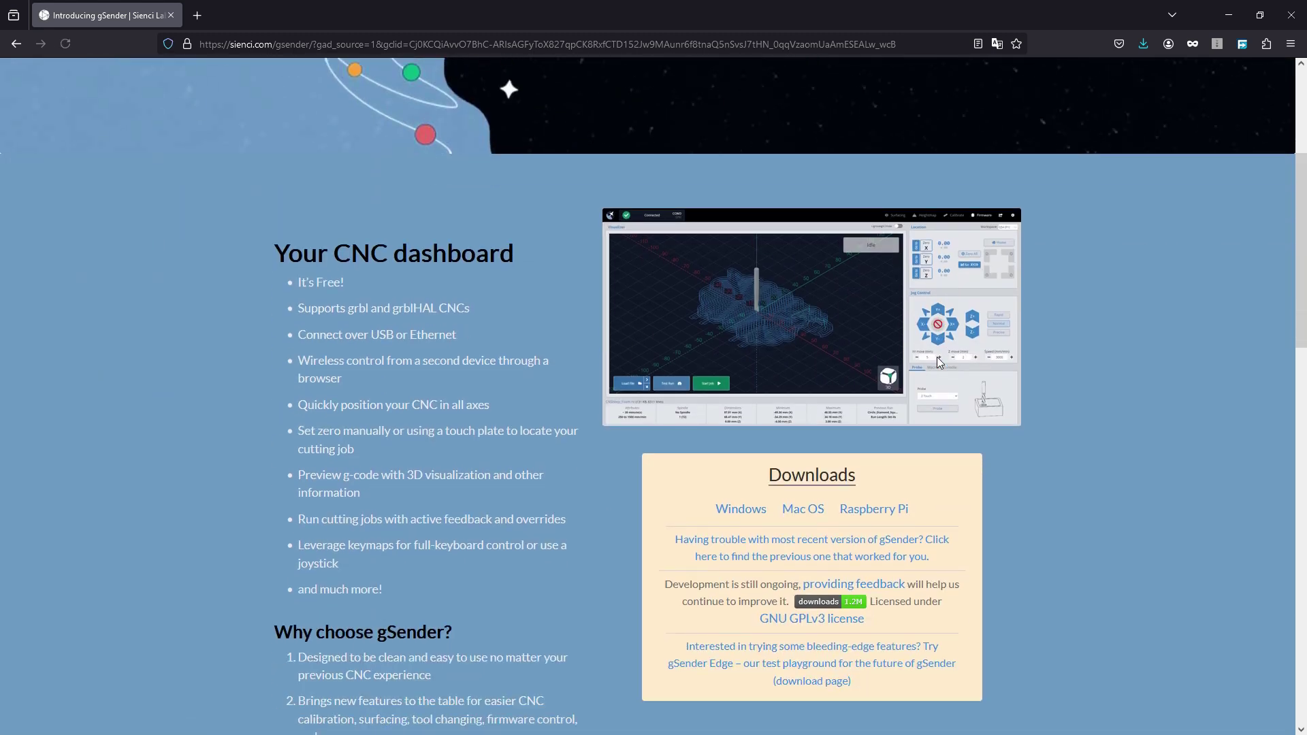
scroll(937, 357, down, 1)
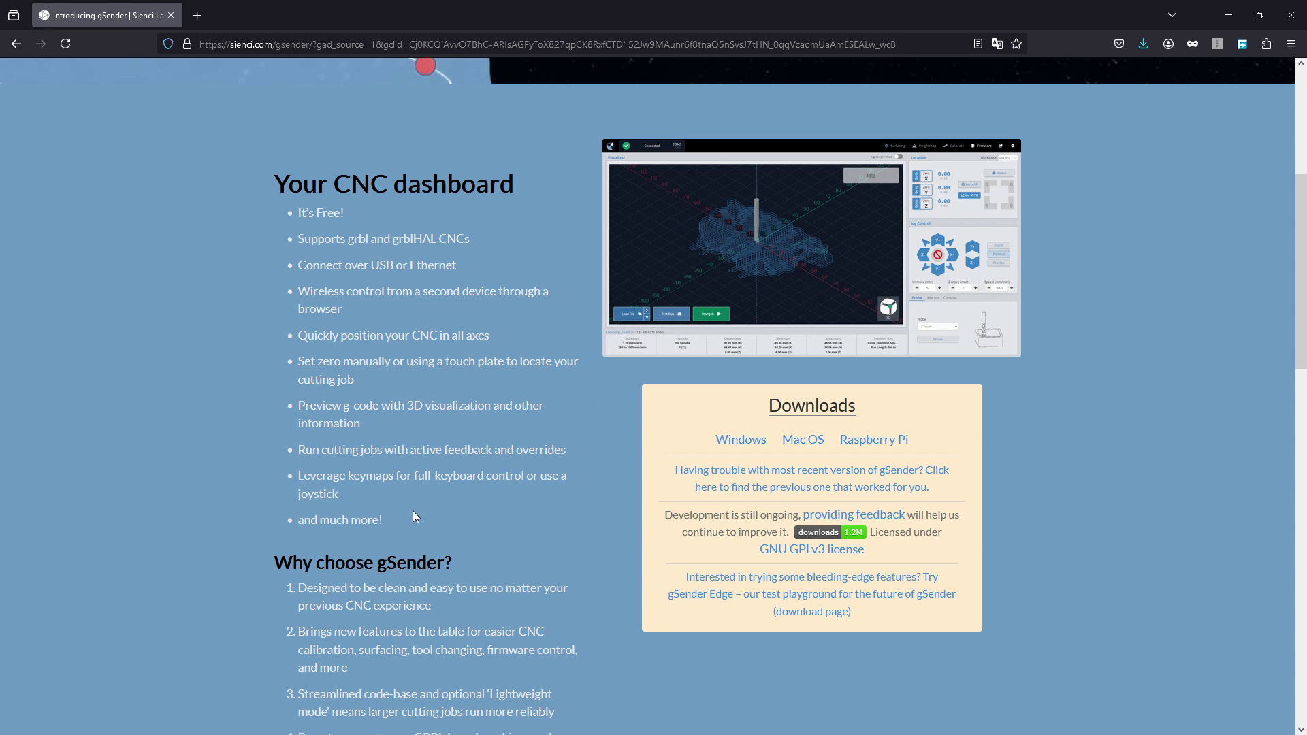
scroll(574, 529, down, 2)
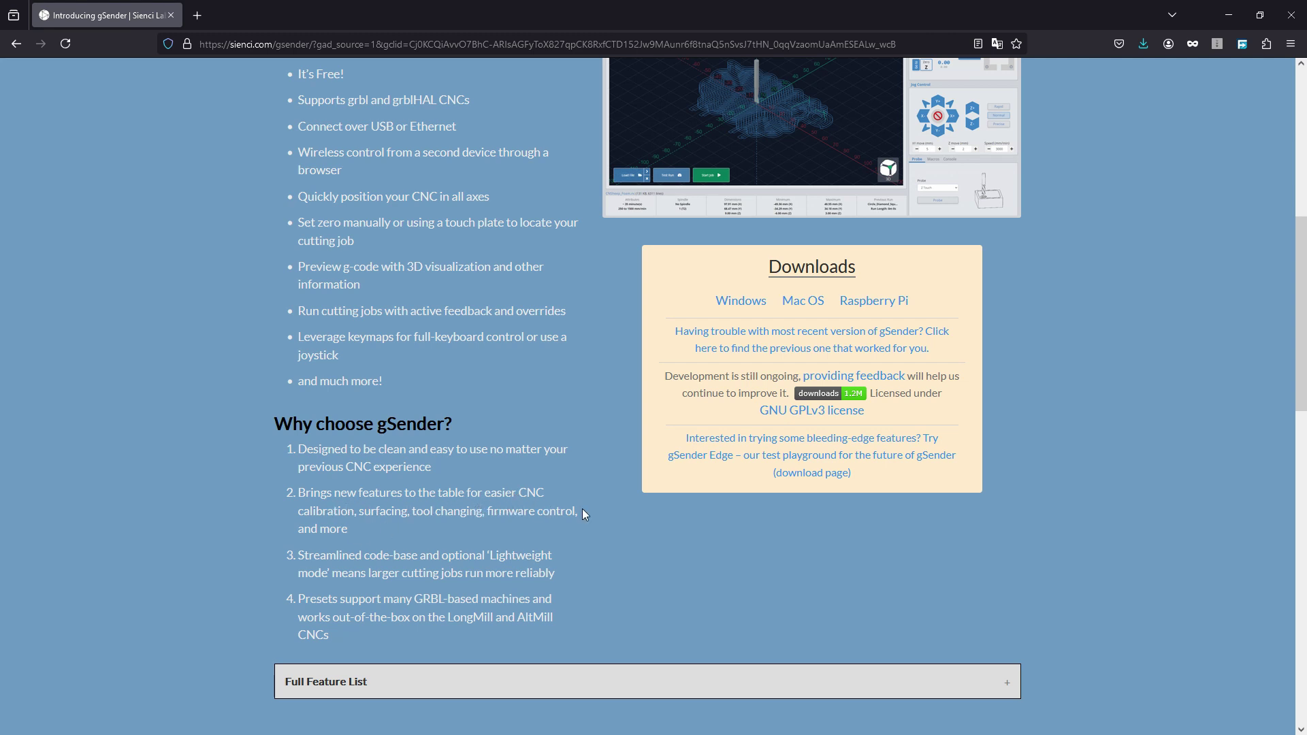
scroll(582, 514, up, 2)
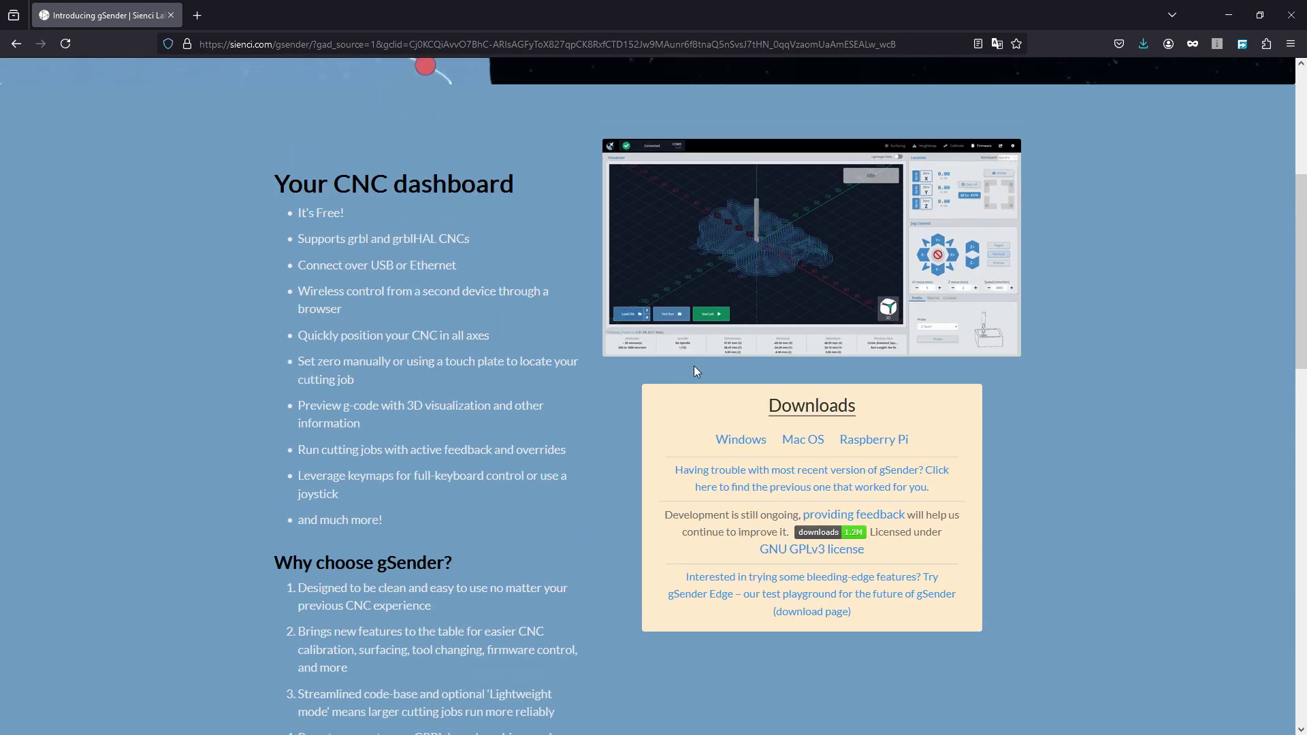
scroll(583, 504, down, 3)
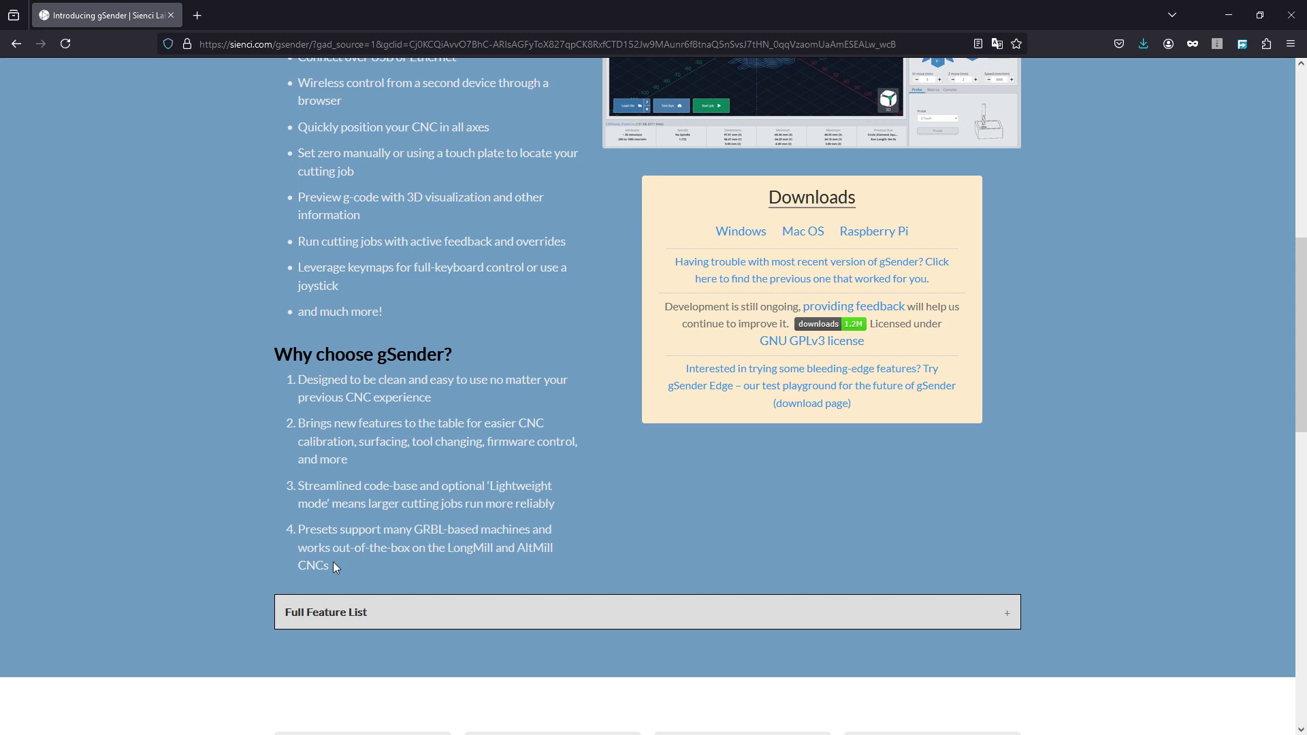
scroll(473, 504, up, 1)
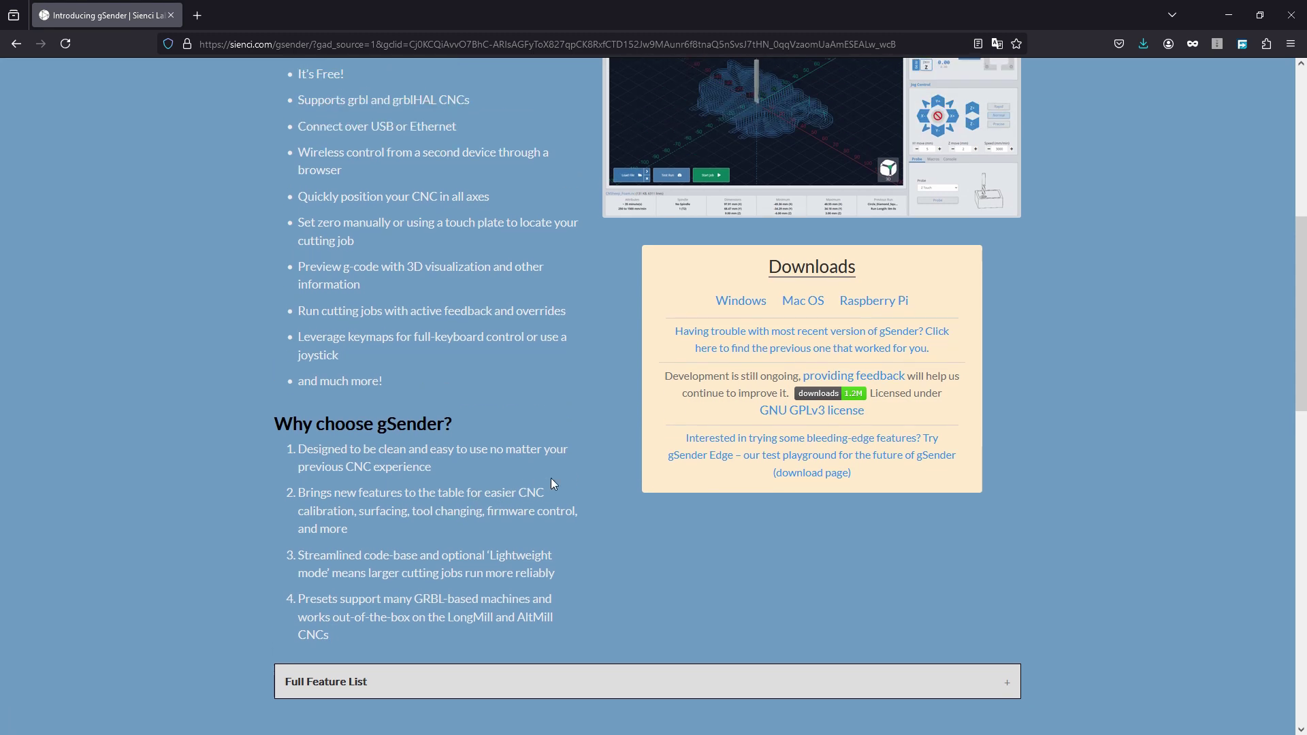
scroll(589, 485, up, 2)
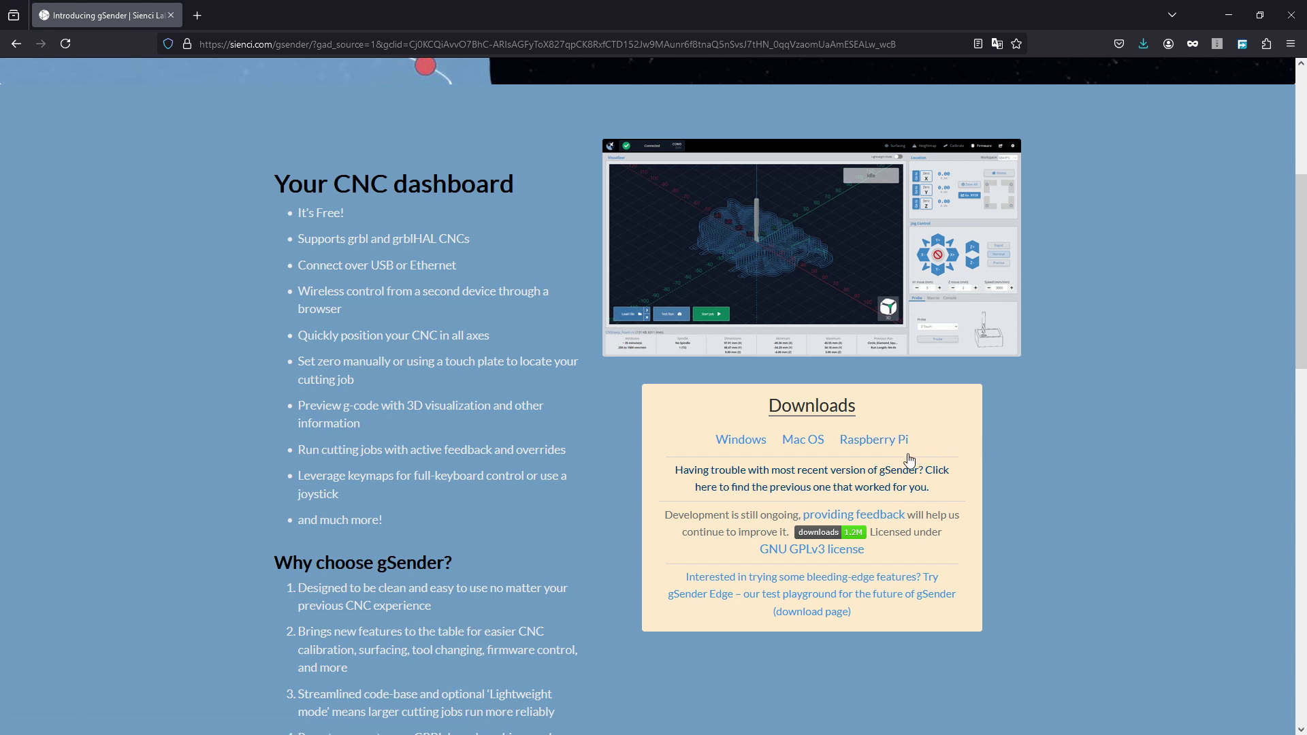
Download gSender-1.4.11-Windows-64Bit.exe through Free Download Manager, then close FDM.
click(734, 441)
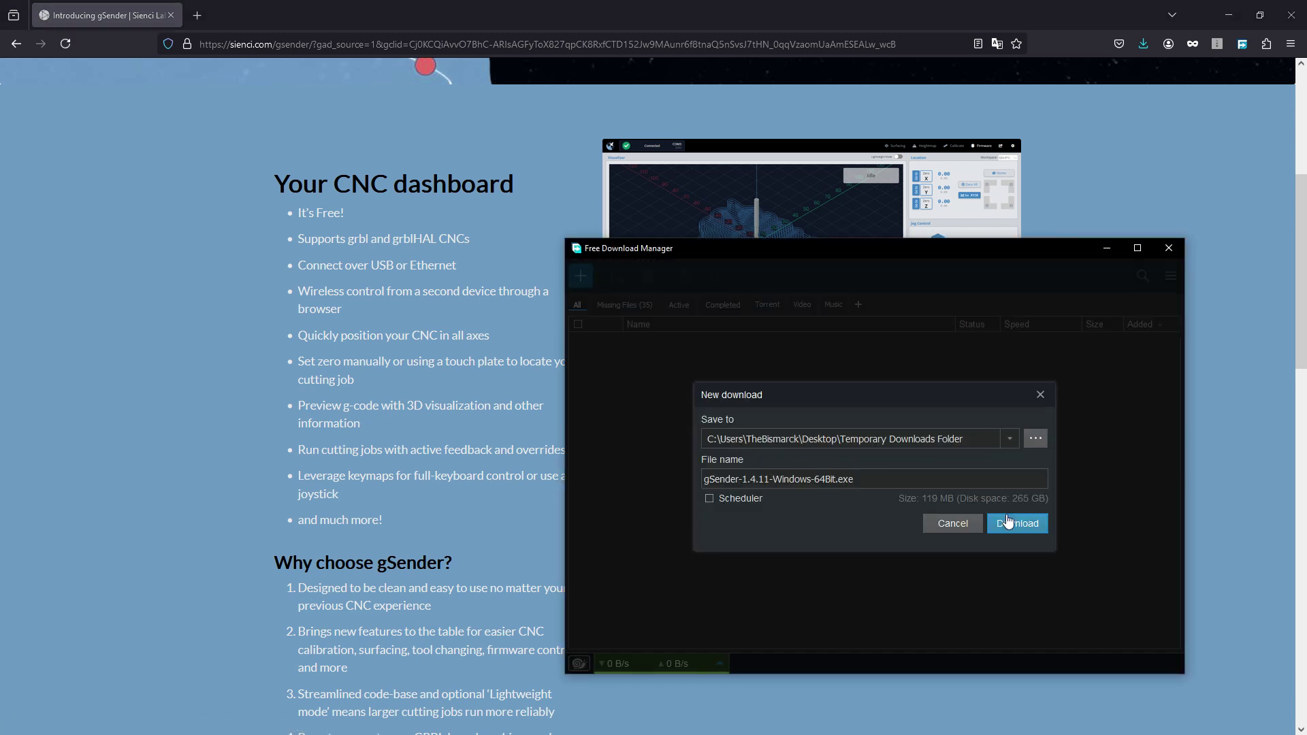
click(1009, 522)
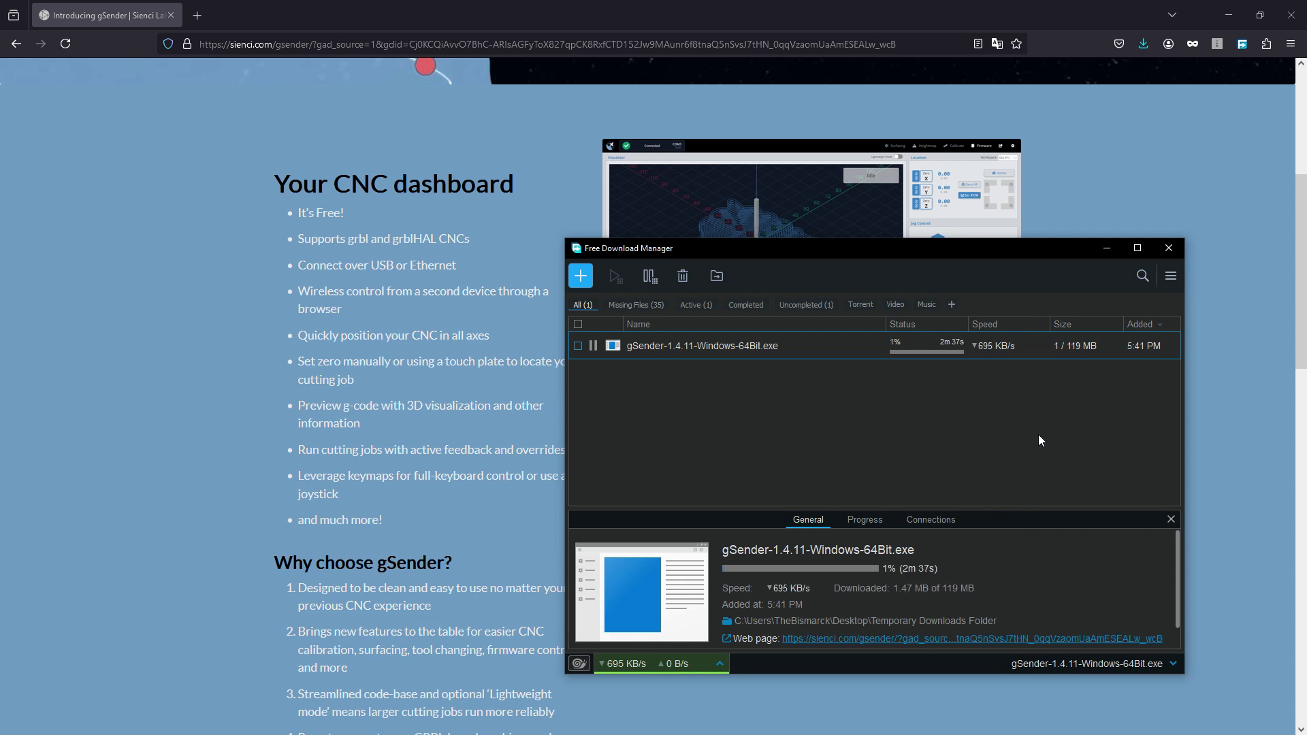
click(1164, 251)
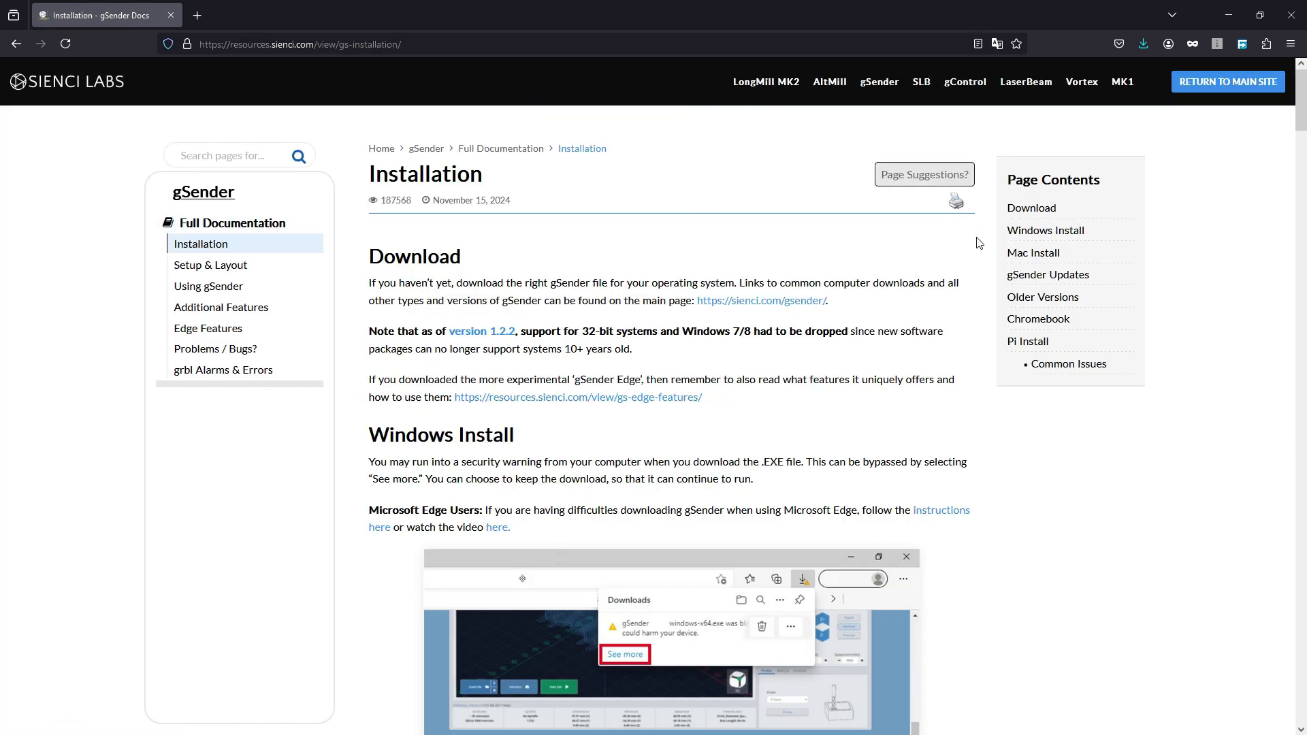
Scroll down through the gSender Installation guide and back up toward its Download section.
scroll(979, 243, down, 15)
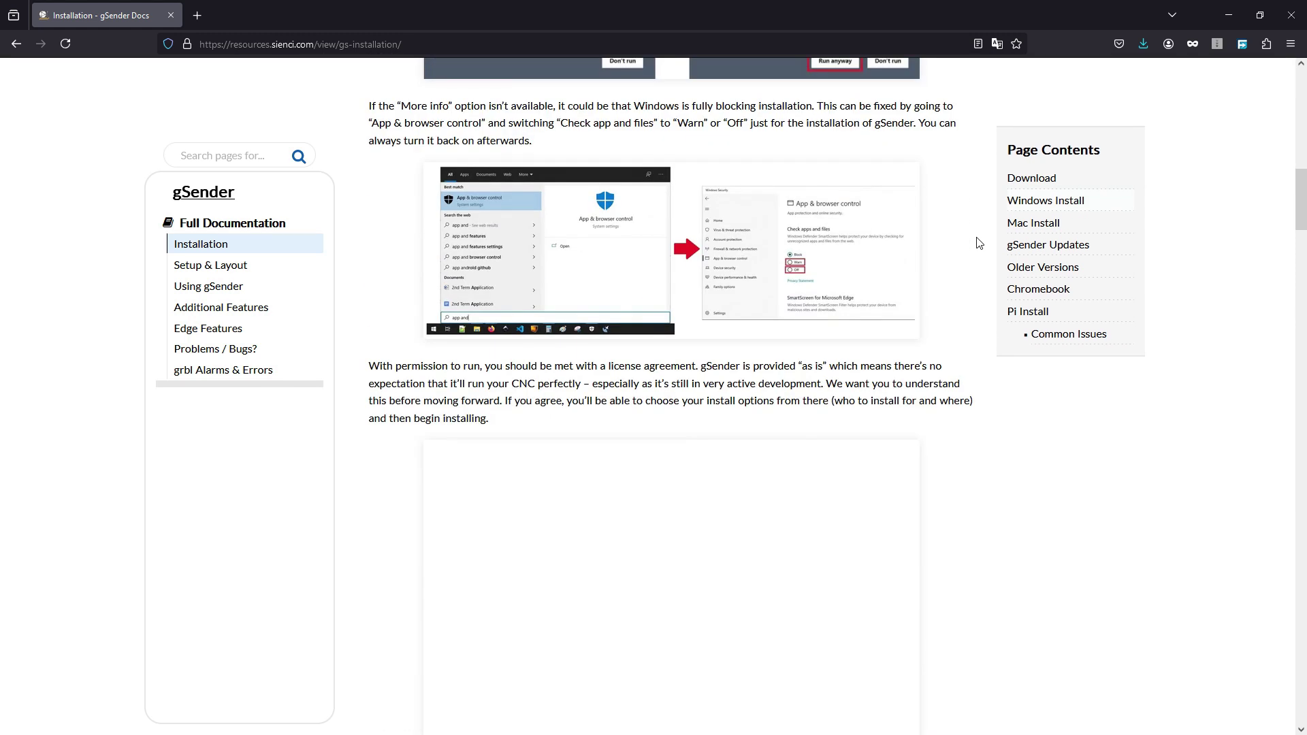
scroll(979, 243, down, 12)
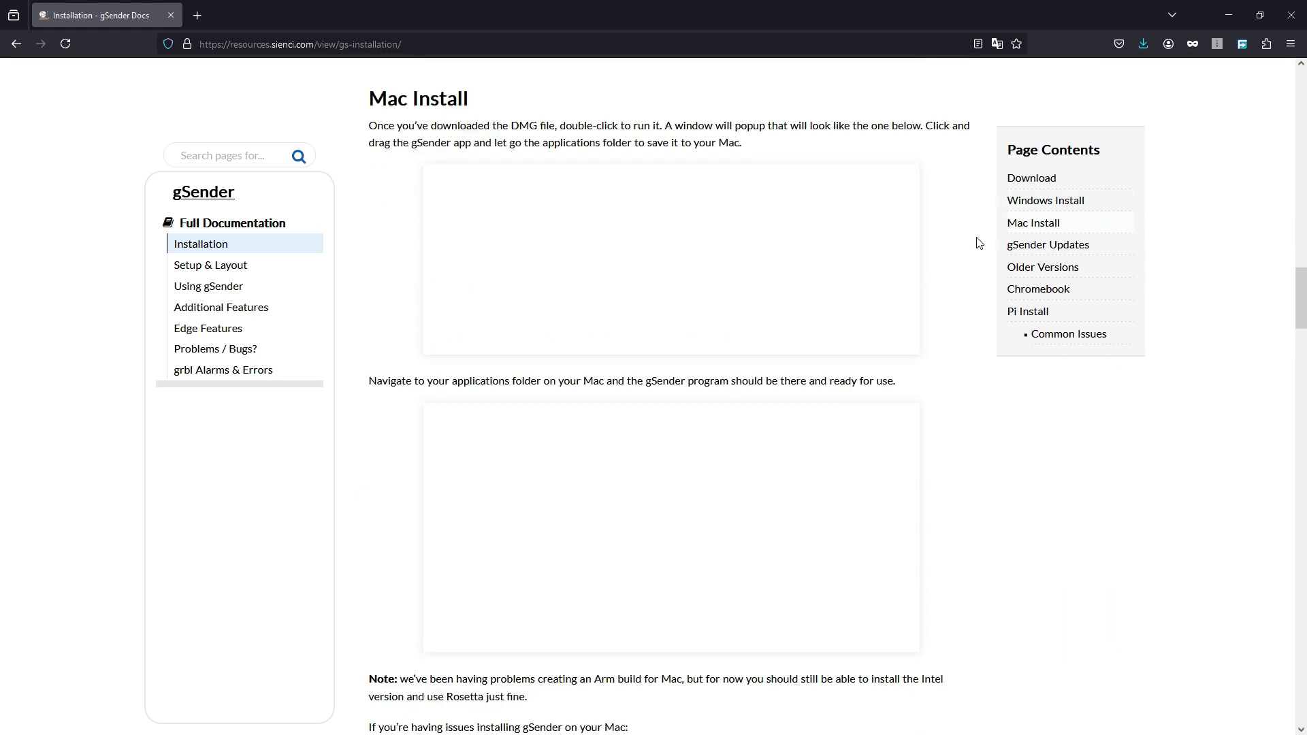
scroll(980, 243, down, 12)
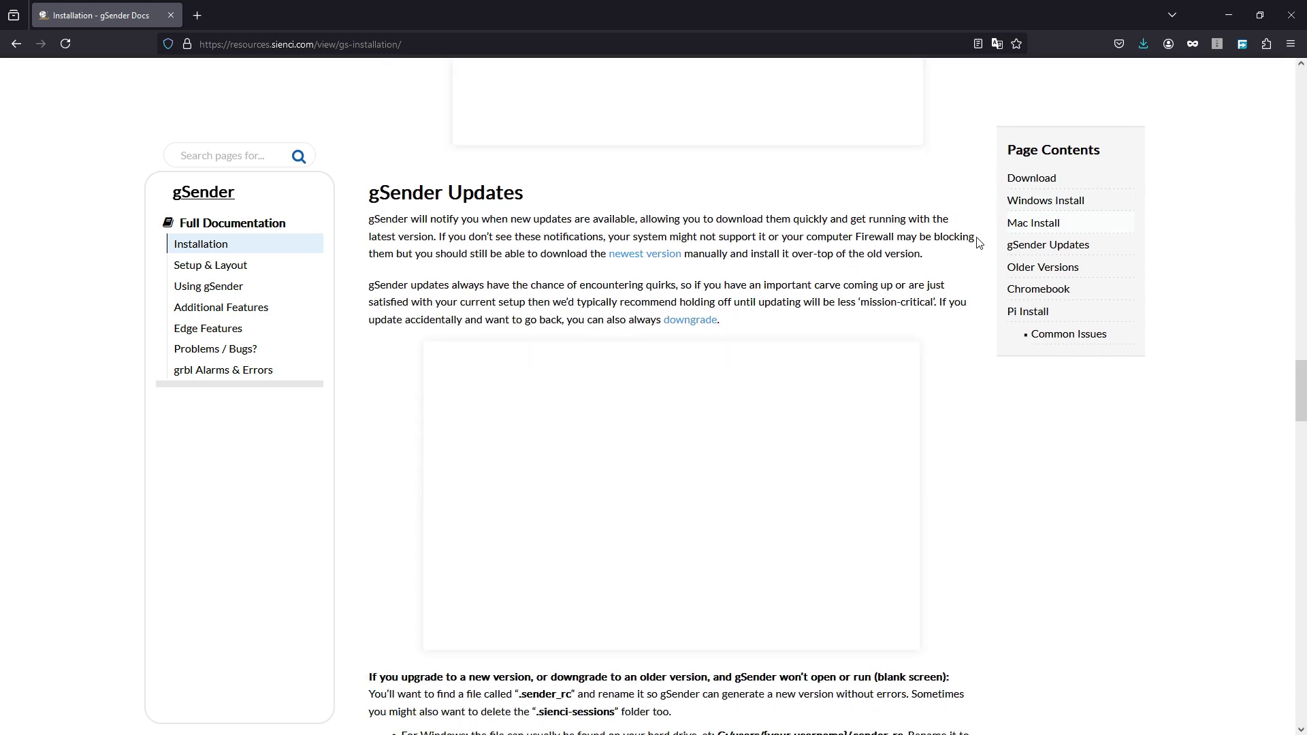
scroll(979, 275, down, 4)
scroll(979, 275, down, 5)
scroll(979, 274, down, 3)
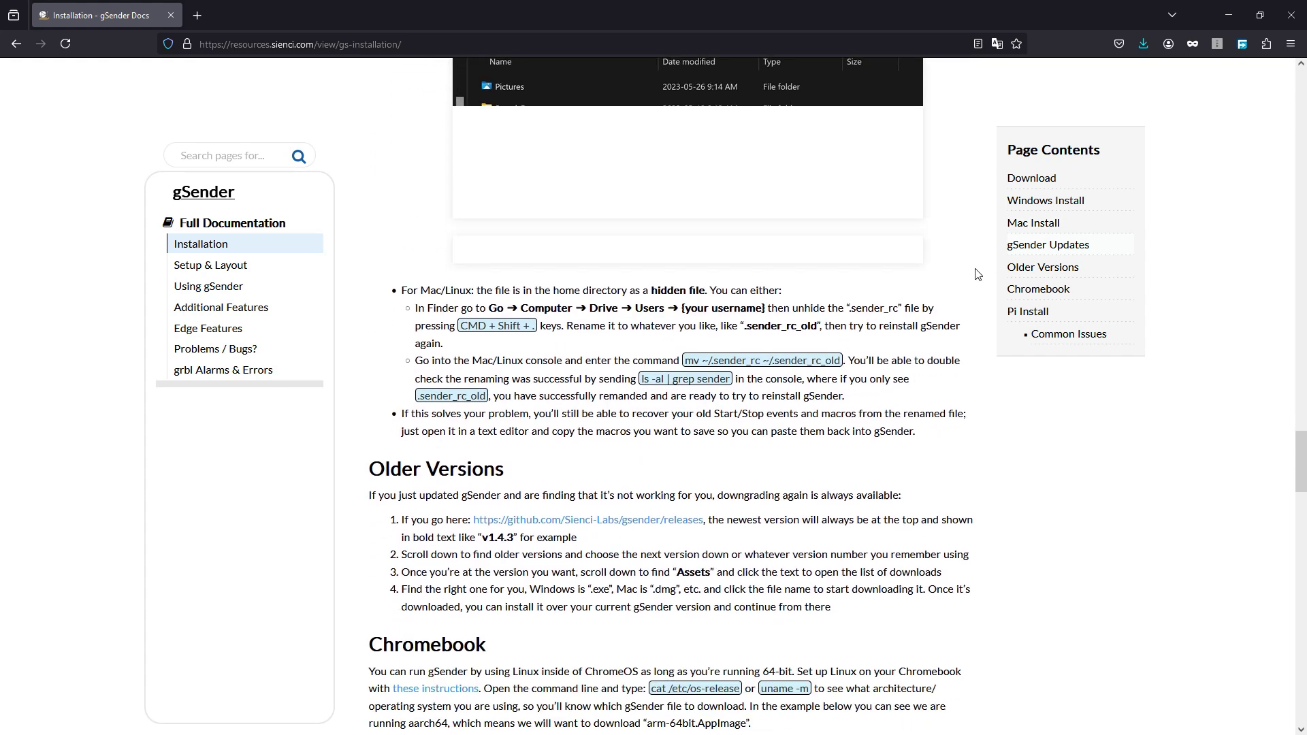
scroll(978, 275, down, 4)
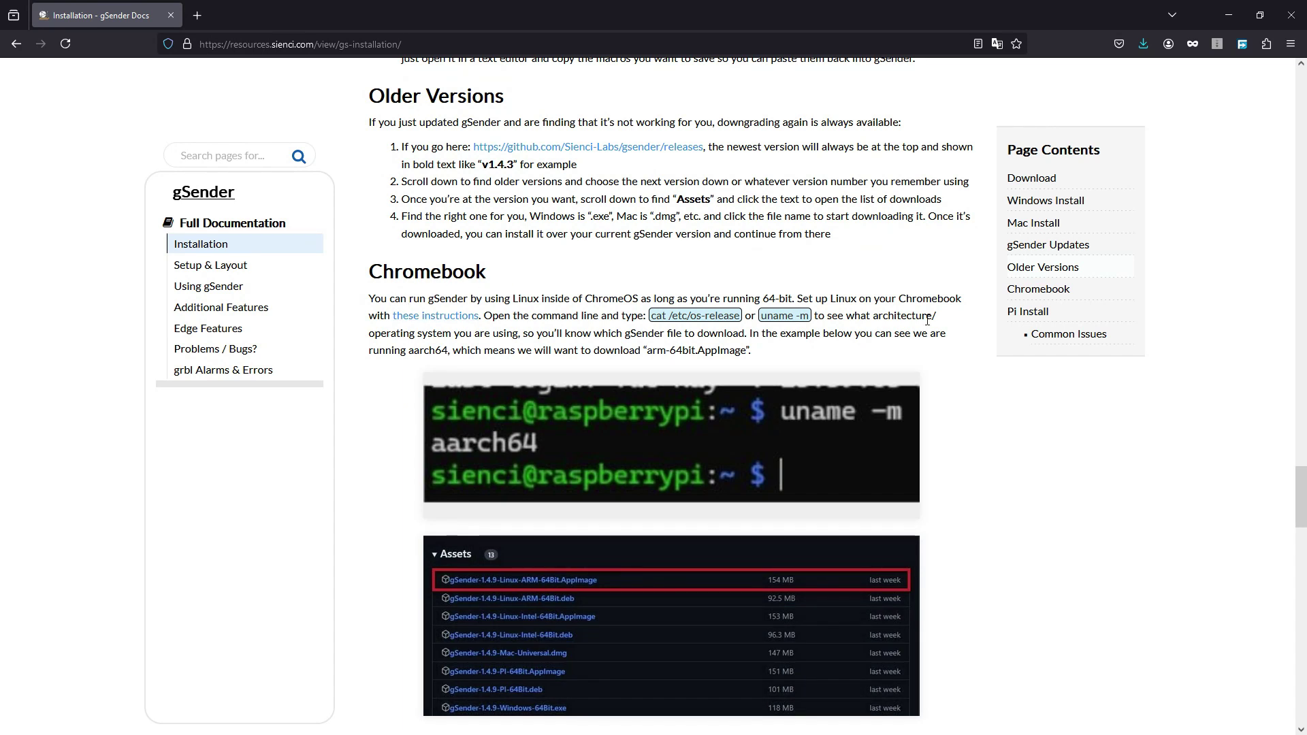
scroll(971, 331, down, 6)
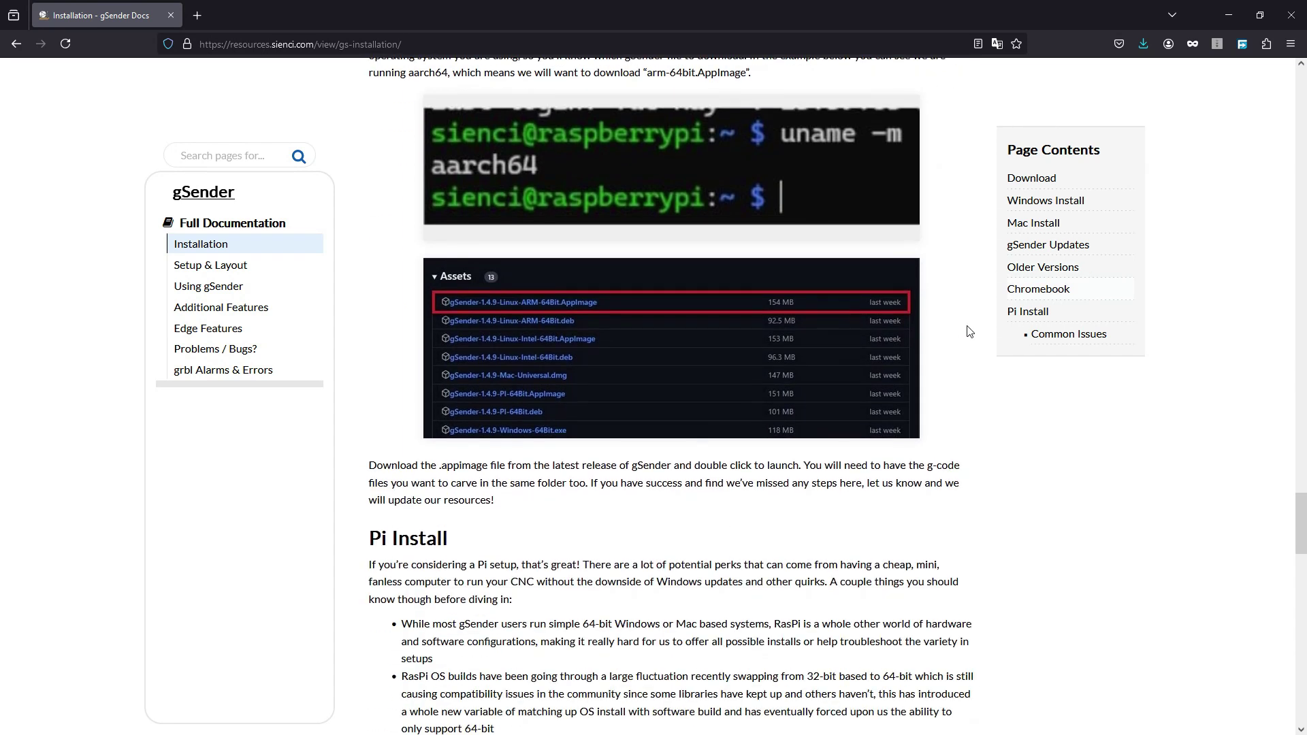
scroll(970, 331, down, 2)
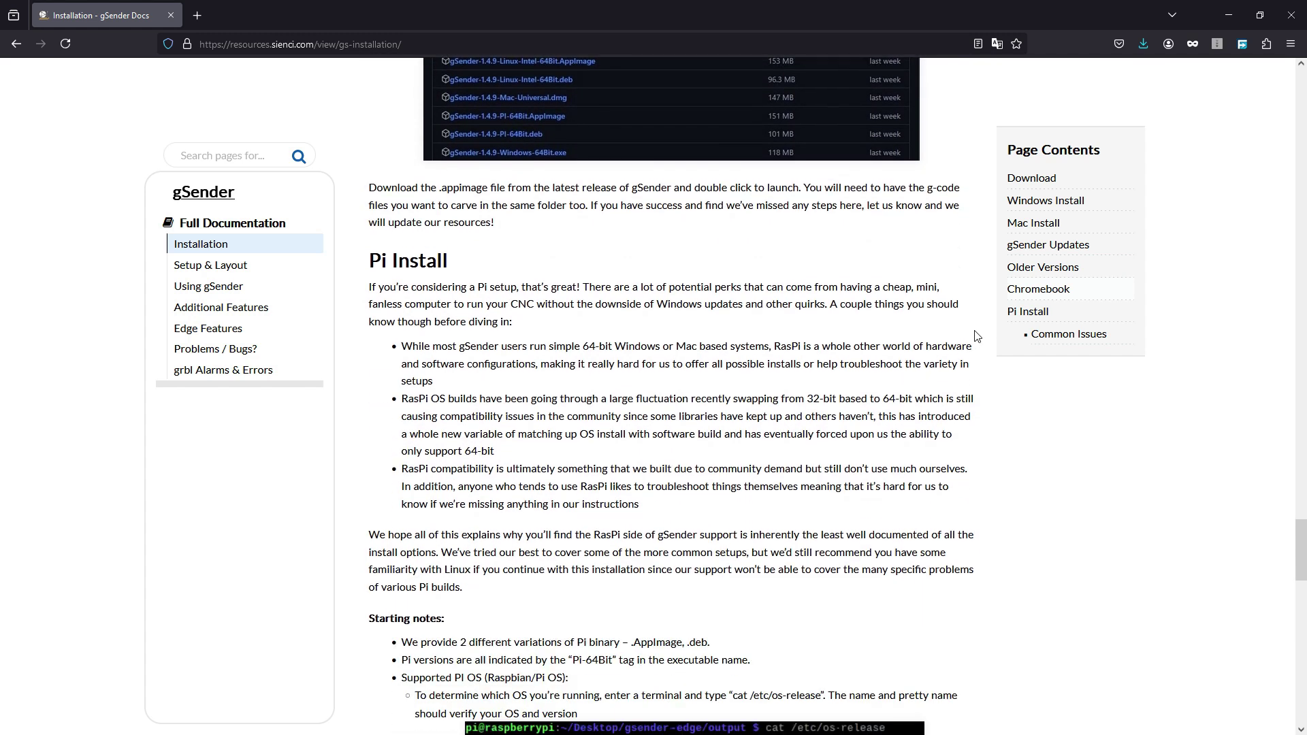
scroll(978, 336, down, 7)
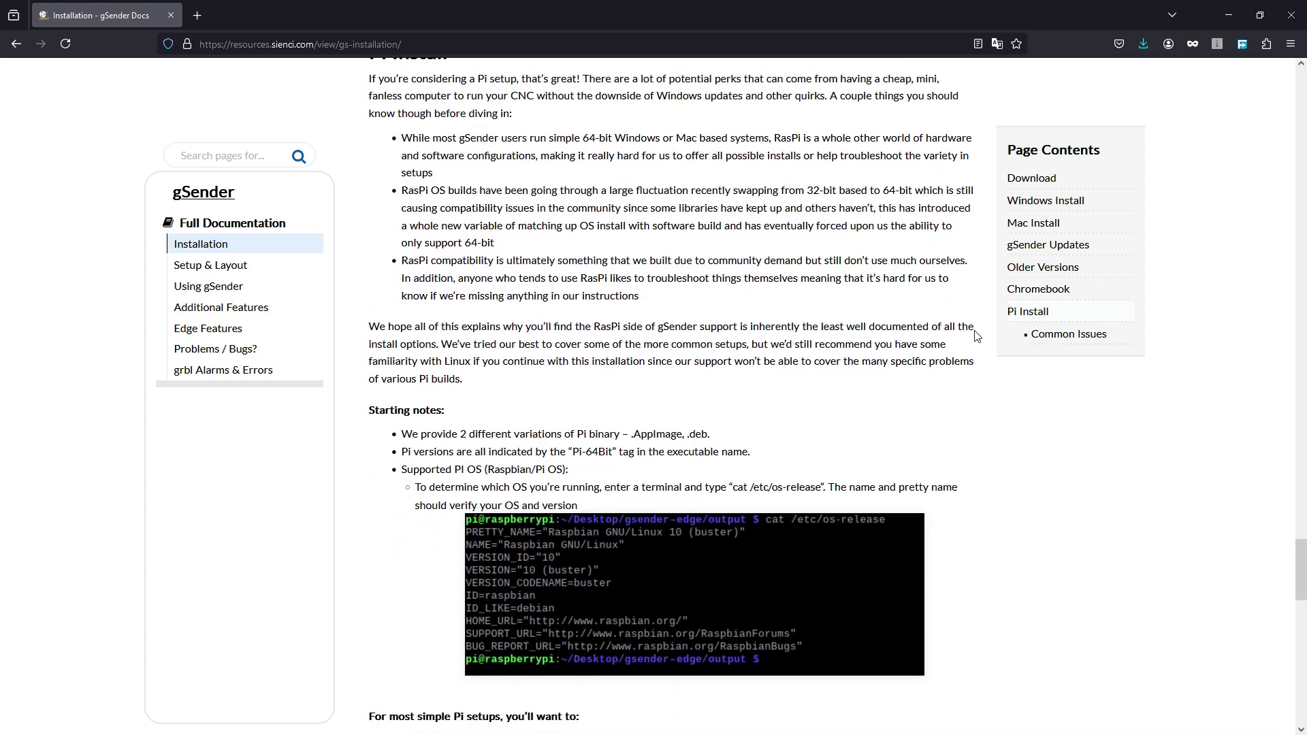
scroll(978, 336, down, 8)
scroll(973, 336, down, 4)
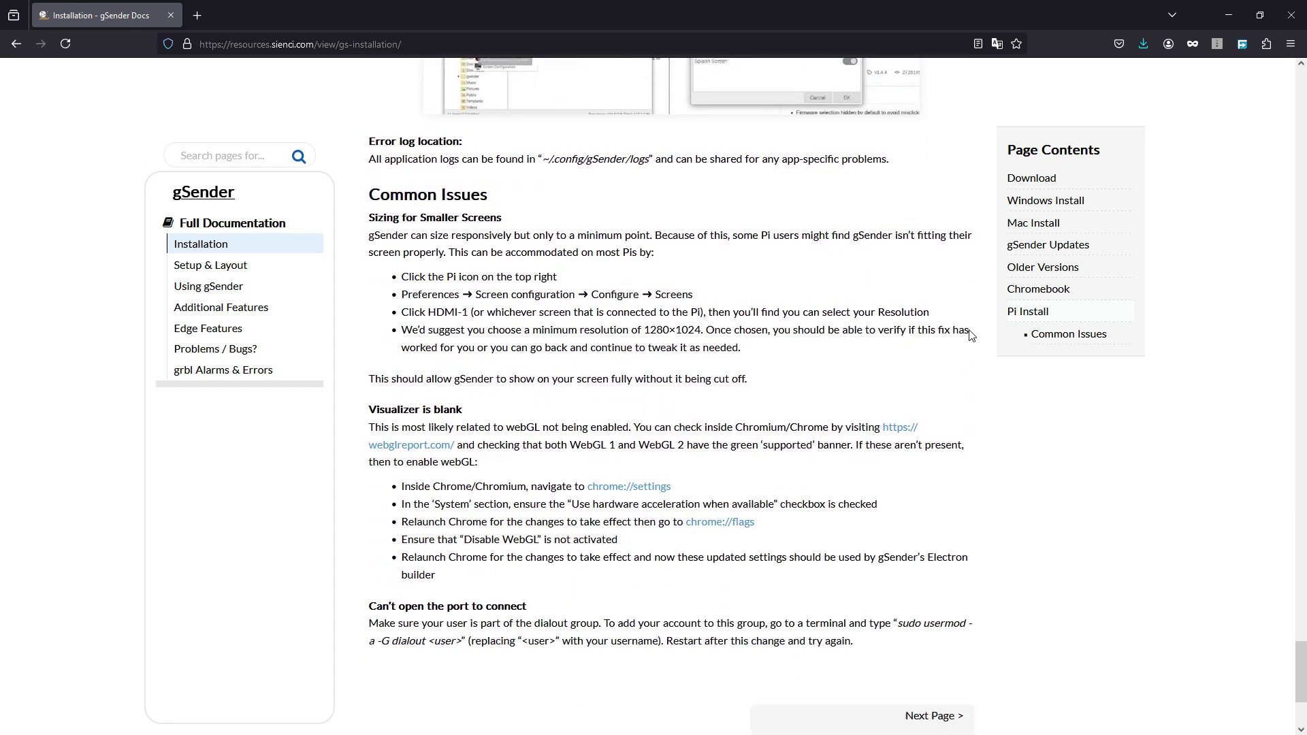
scroll(971, 336, down, 3)
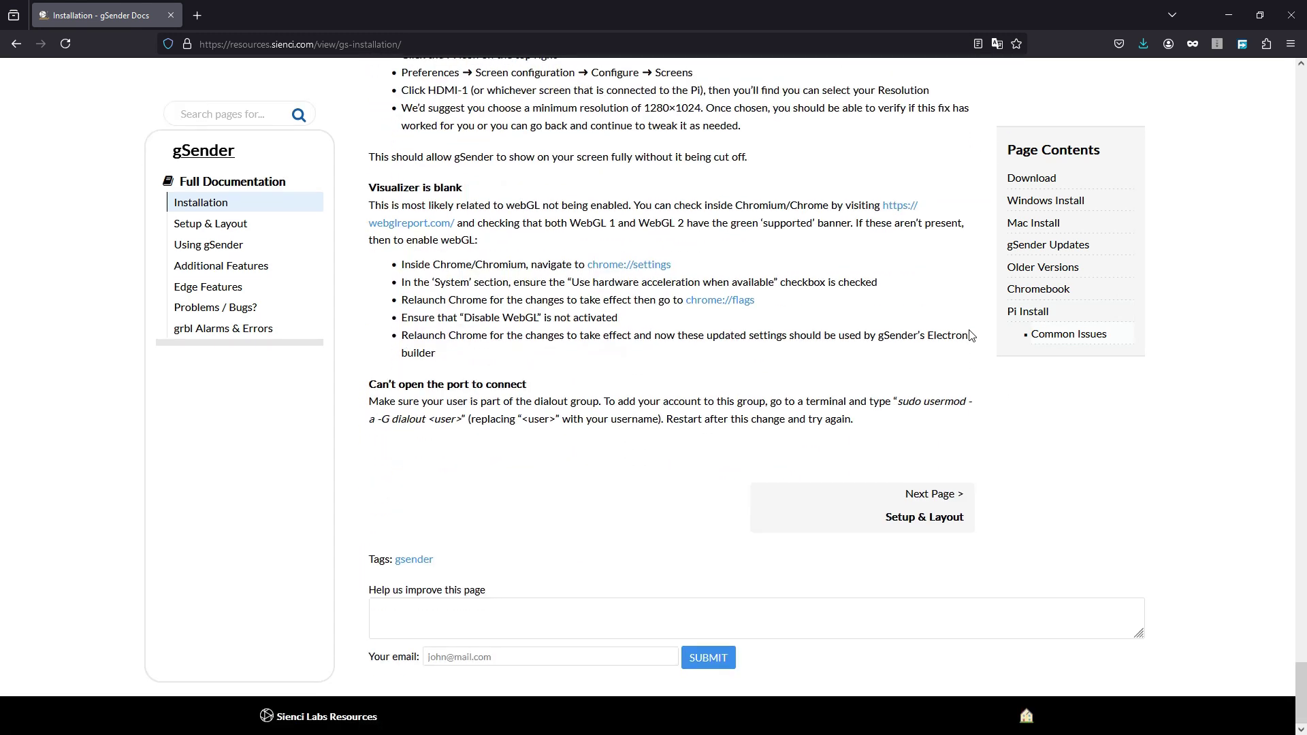
scroll(971, 335, up, 3)
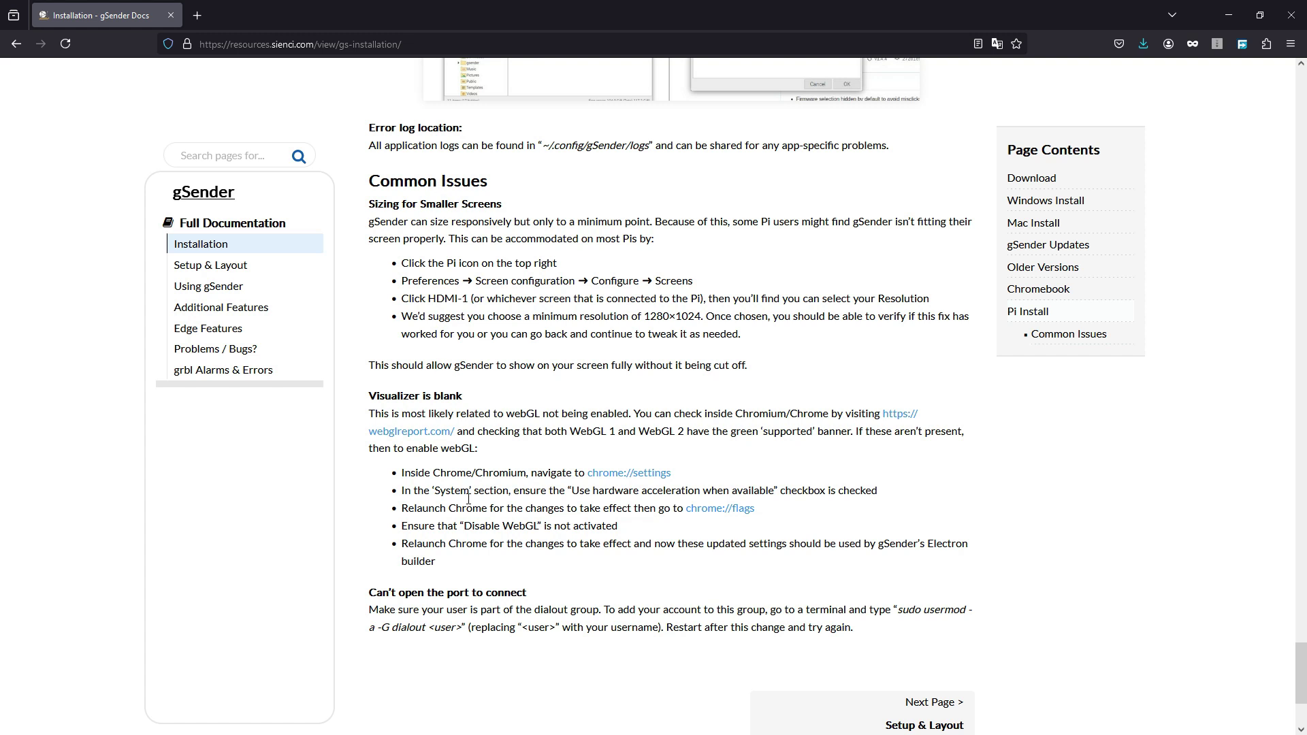
scroll(991, 414, up, 20)
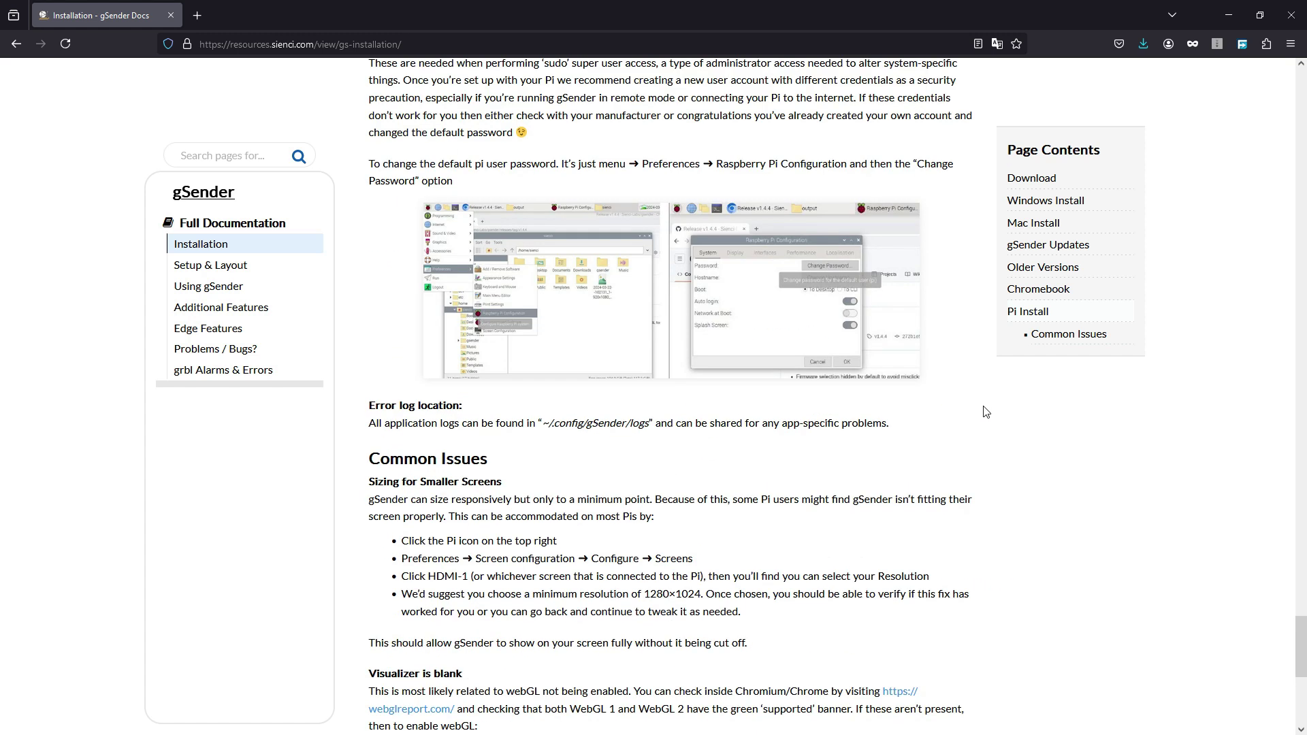
scroll(987, 412, up, 20)
scroll(987, 412, up, 5)
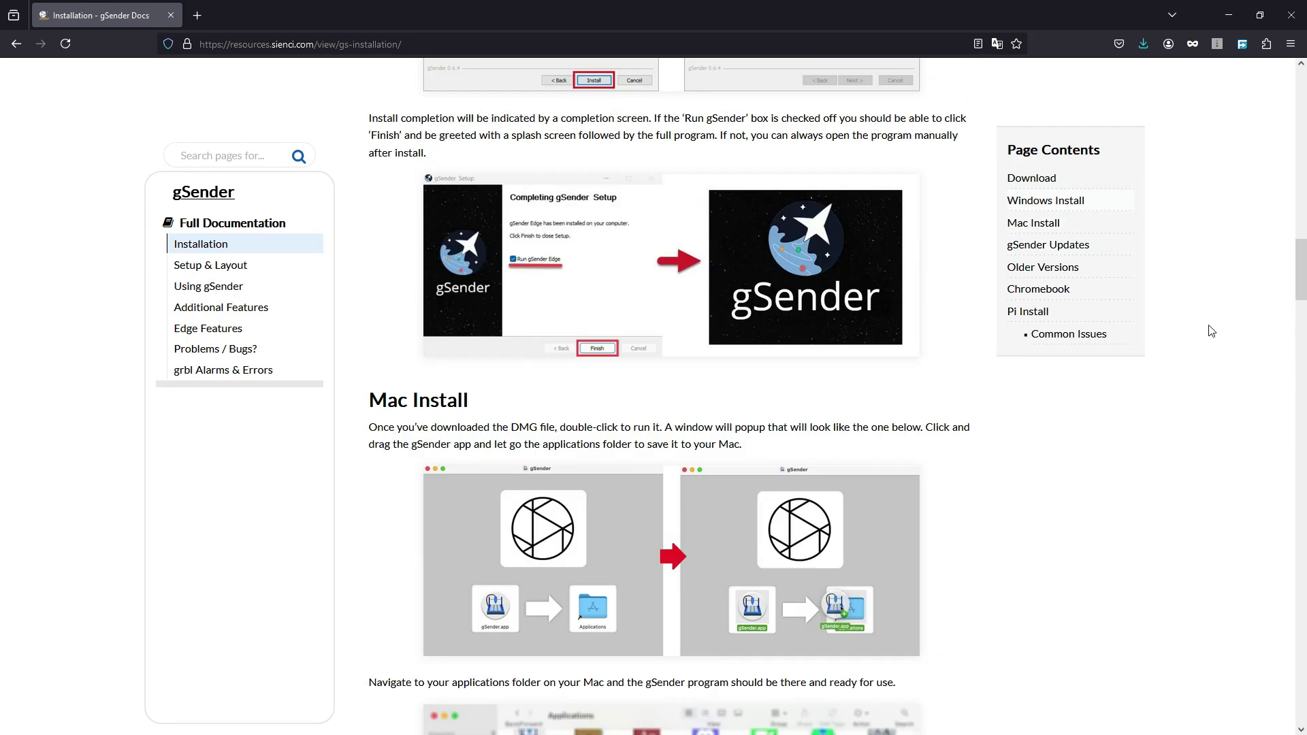
Bring up gSender 1.4.9 in front of Firefox, still showing Disconnected.
click(1296, 273)
click(1302, 85)
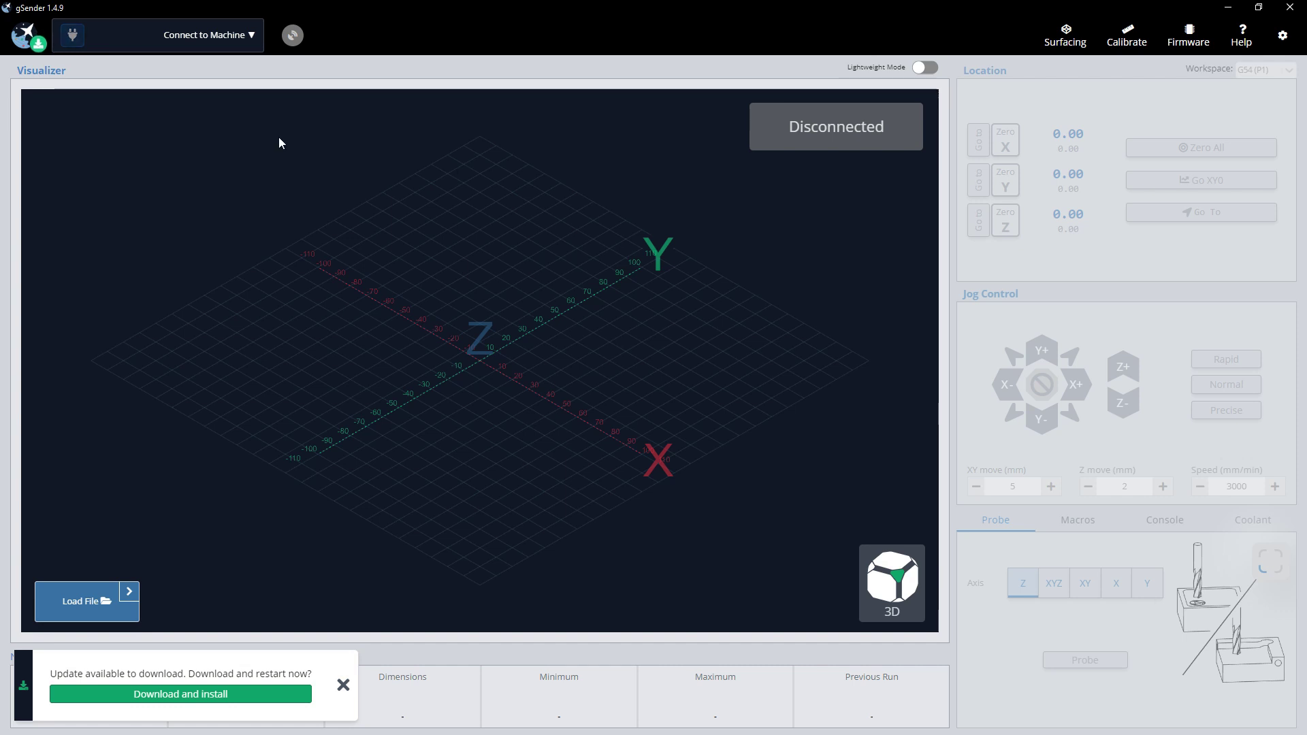
Pick COM7 from the Connect to Machine list to connect via Grbl.
mouse_move(252, 40)
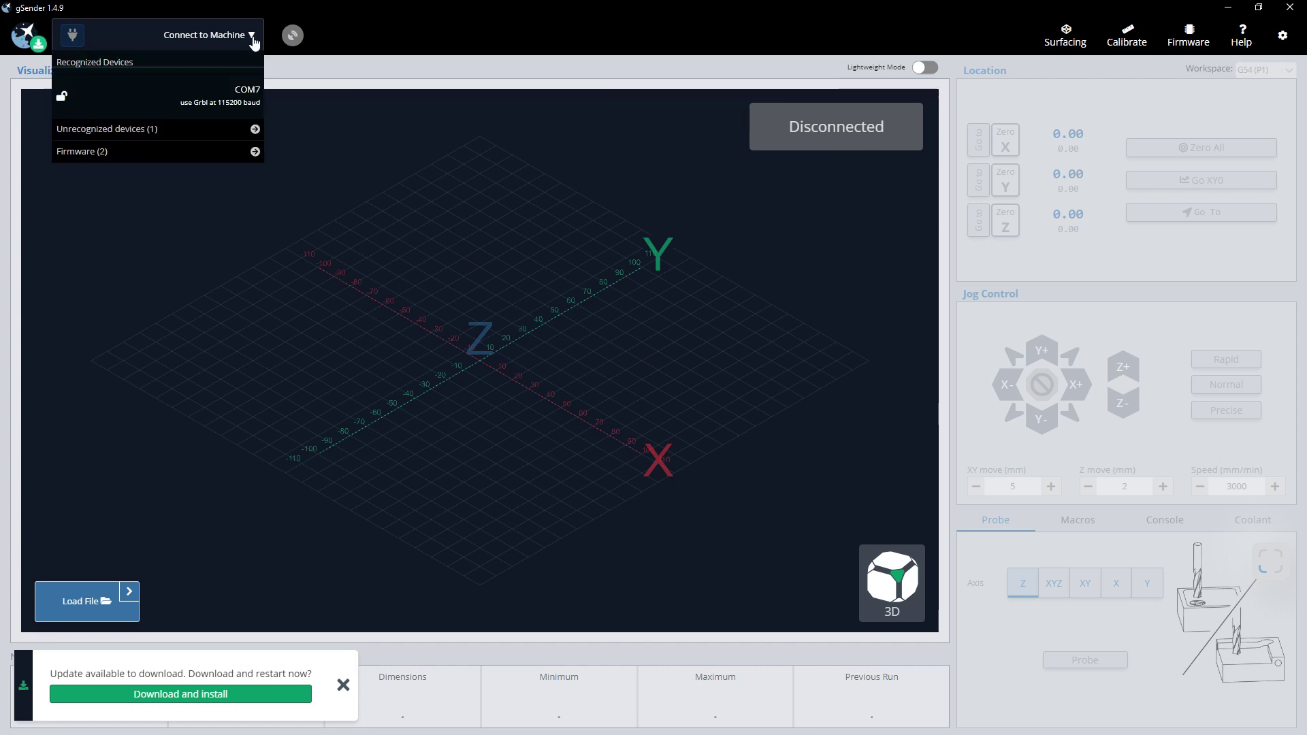
mouse_move(235, 67)
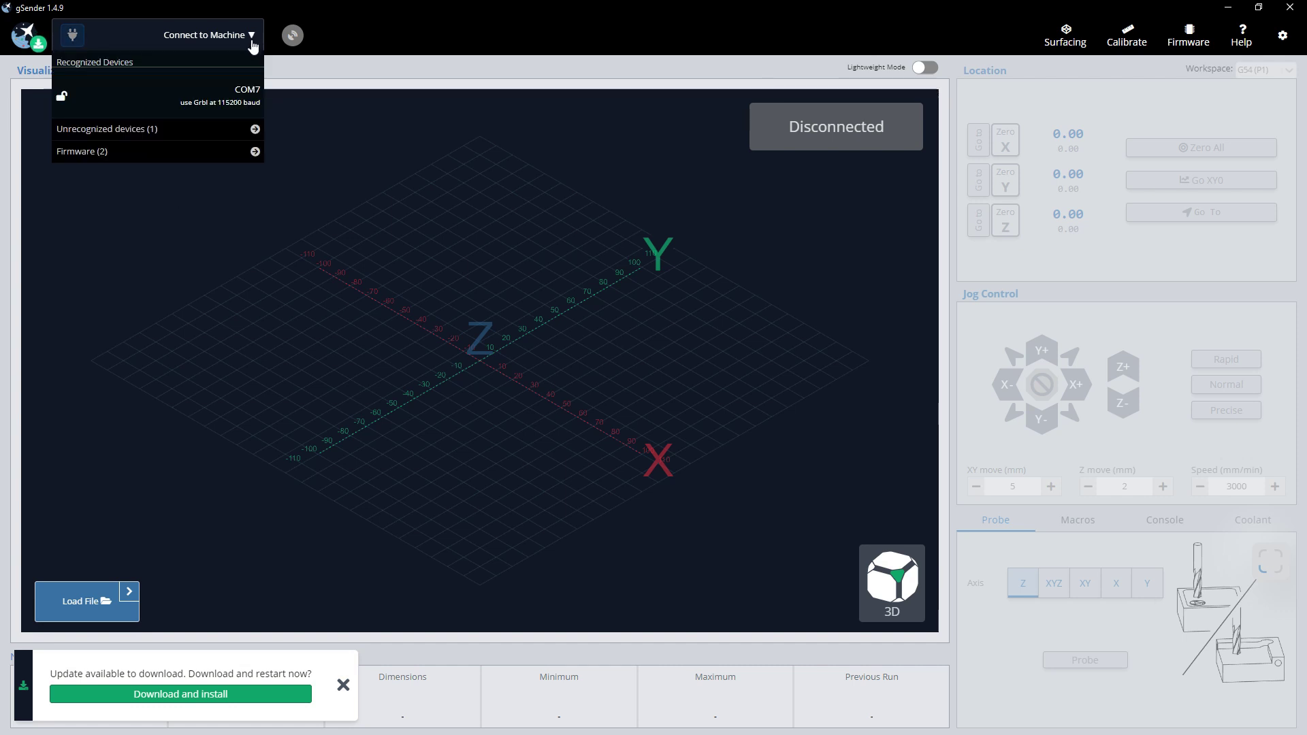
click(227, 95)
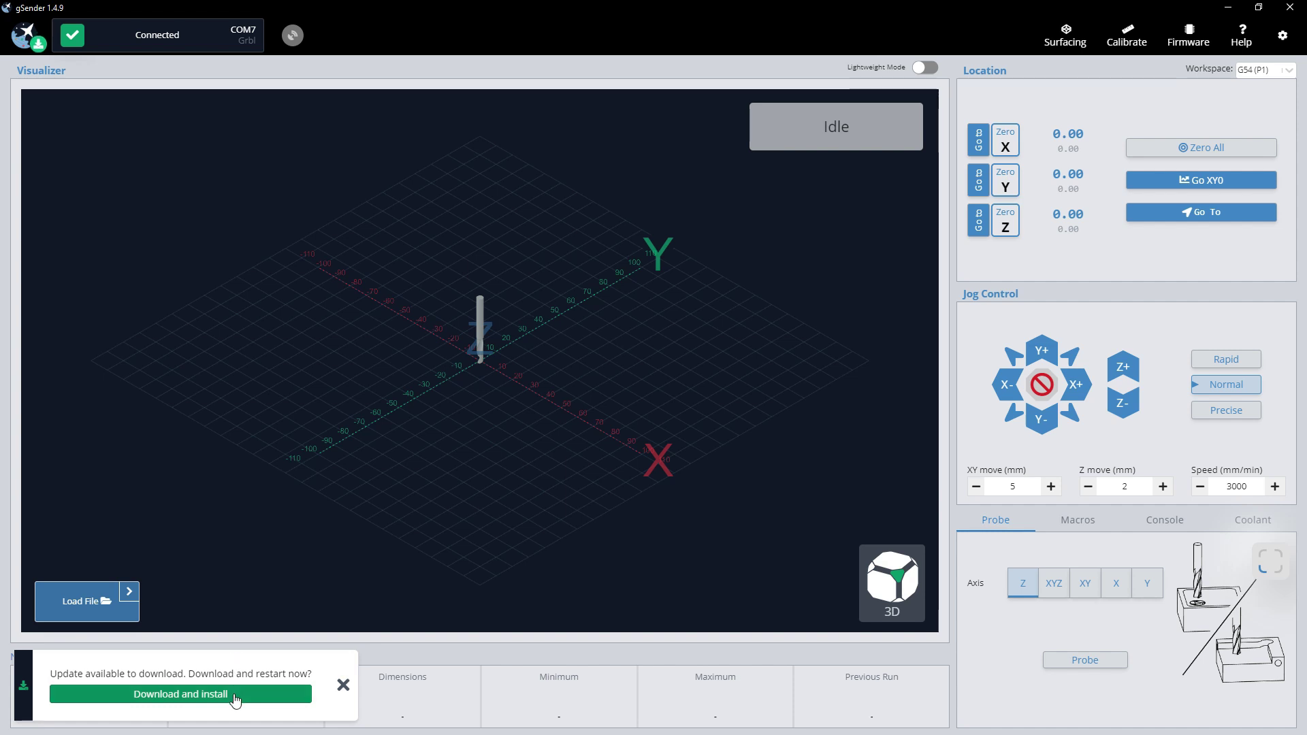
Dismiss the update notification and disconnect gSender from the machine.
click(343, 685)
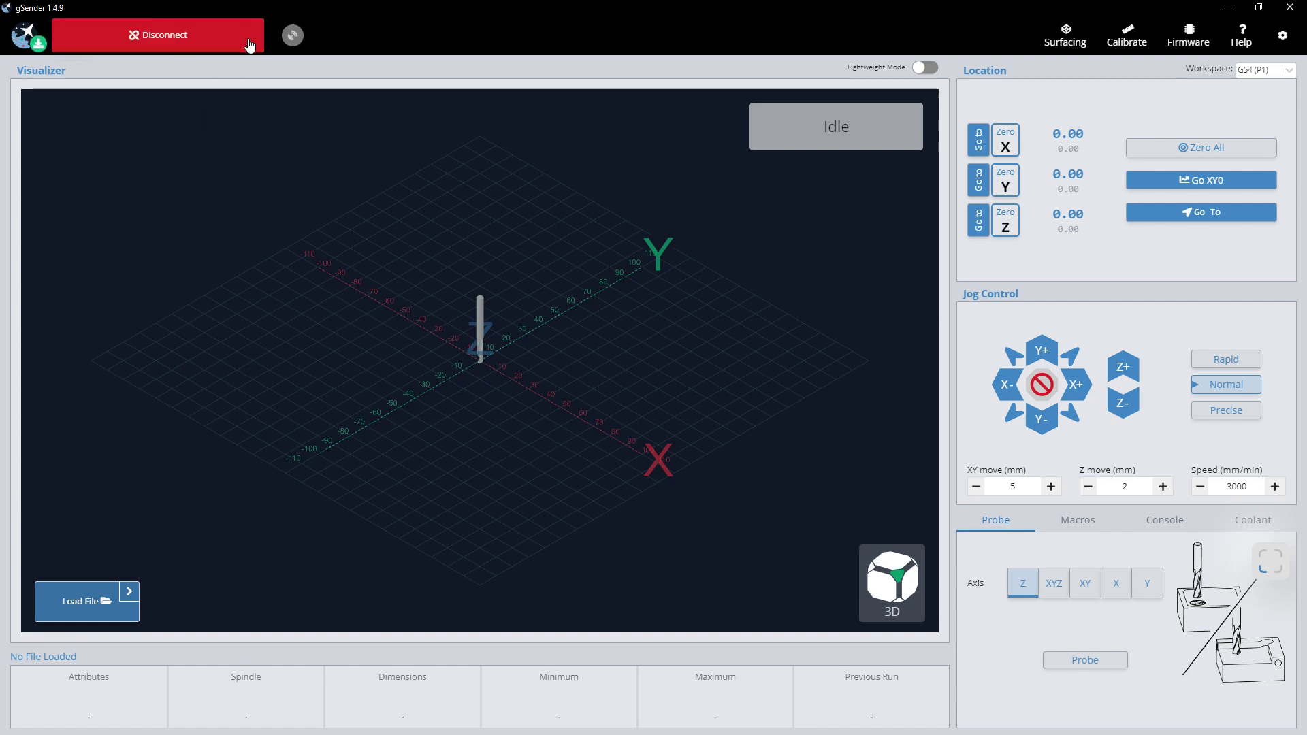
click(206, 42)
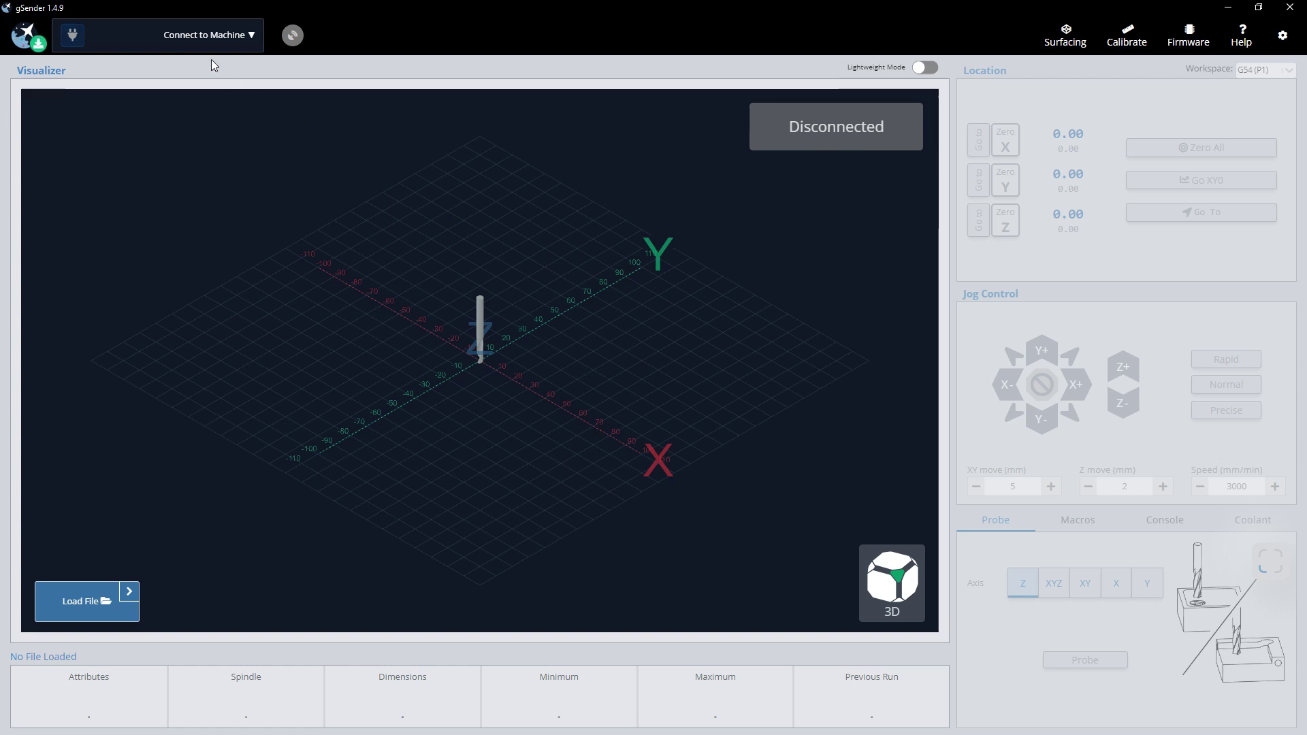
Connect on COM7, cancel the stalled attempt, and connect on COM7 again.
mouse_move(215, 53)
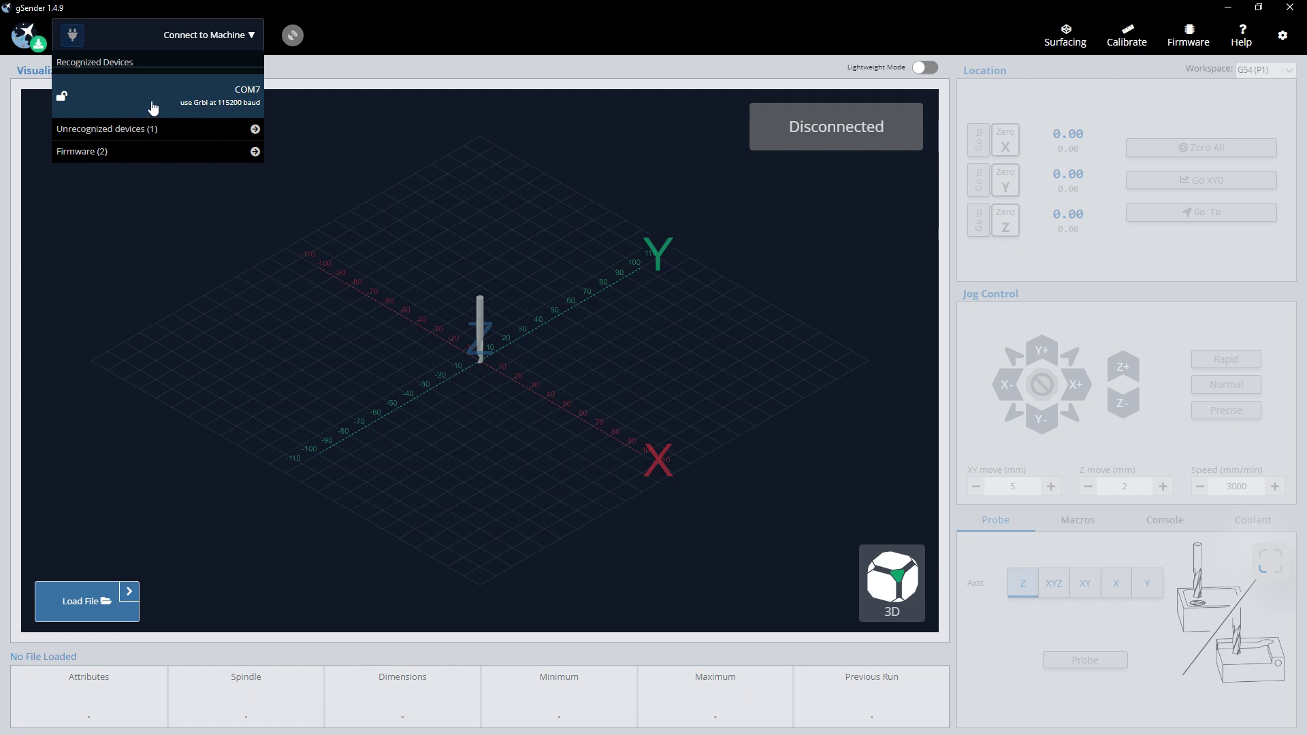
click(144, 104)
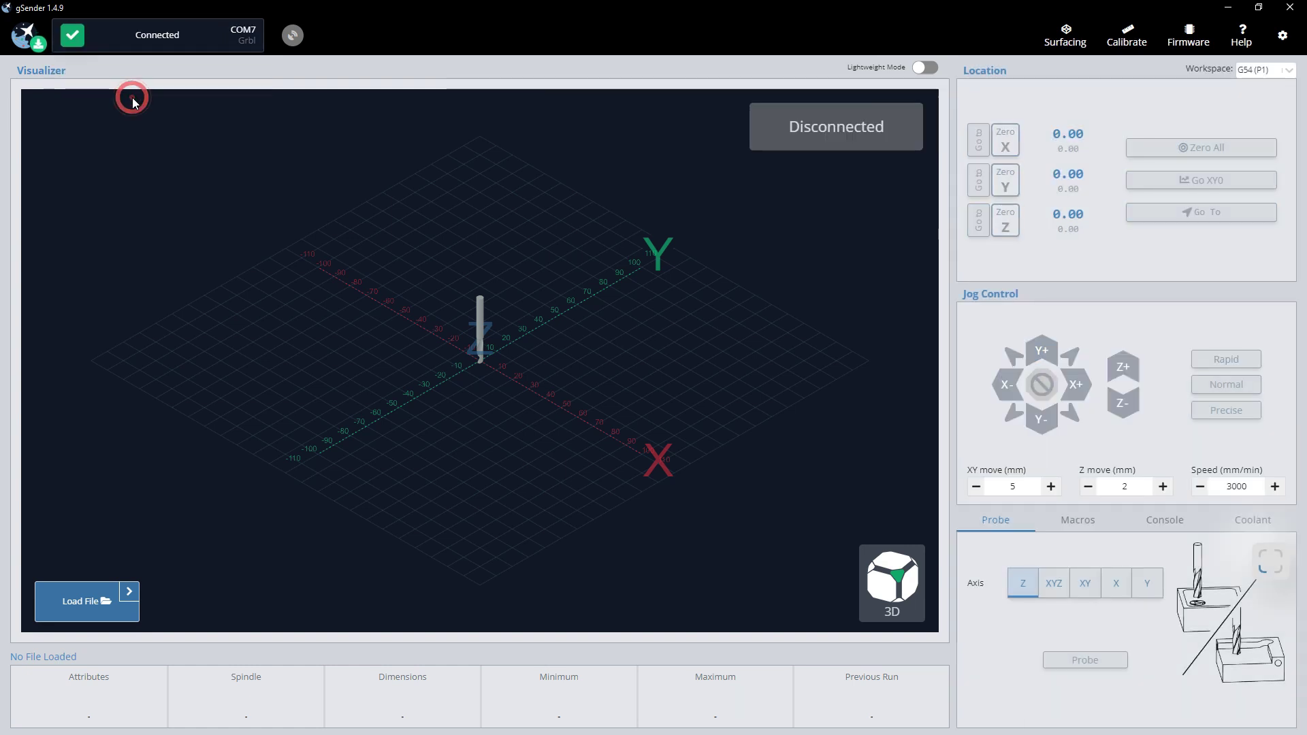
click(193, 45)
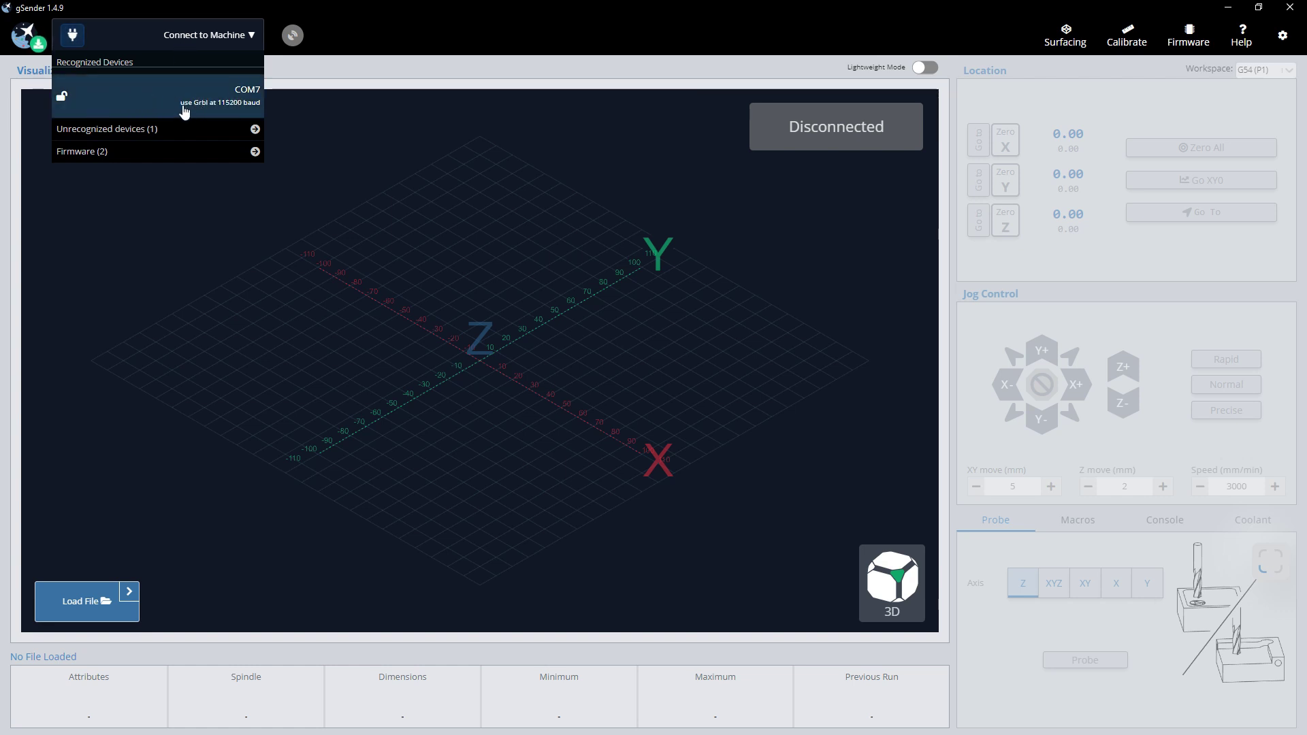
click(136, 103)
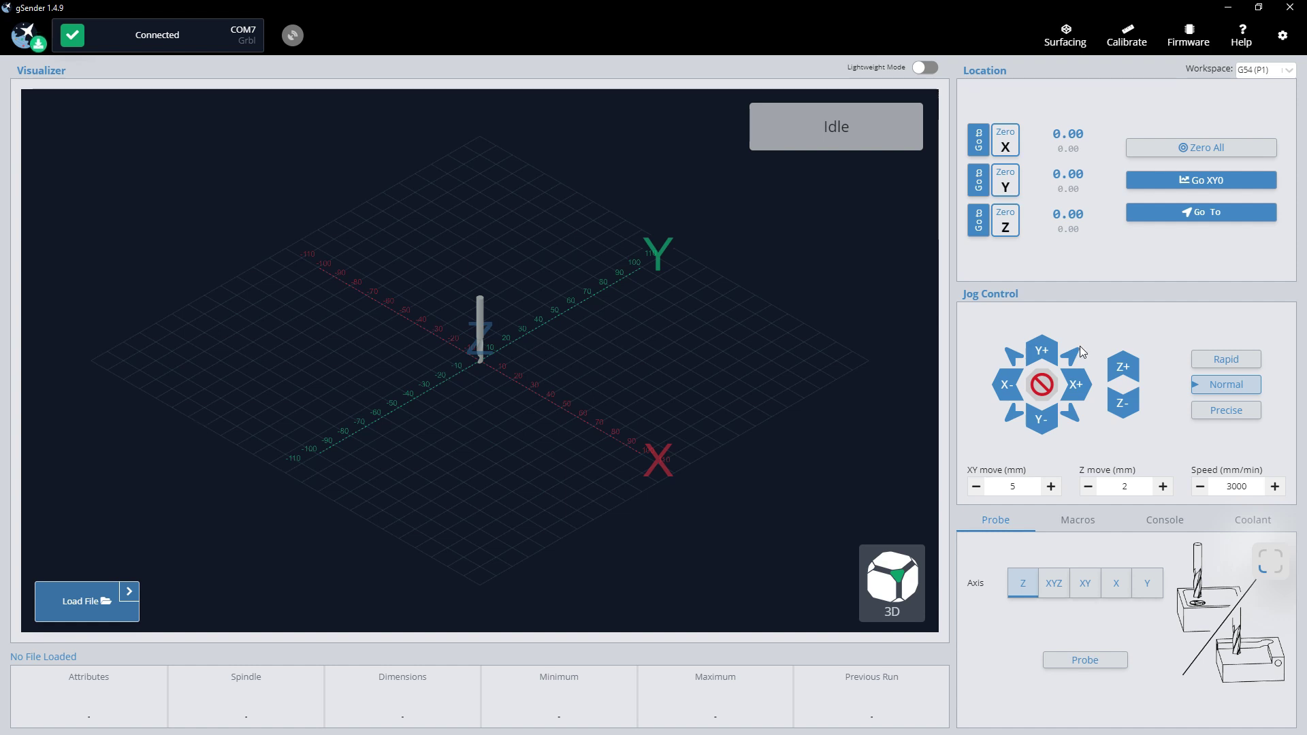
Jog the machine five 5 mm steps in +X to X 25.
click(1084, 390)
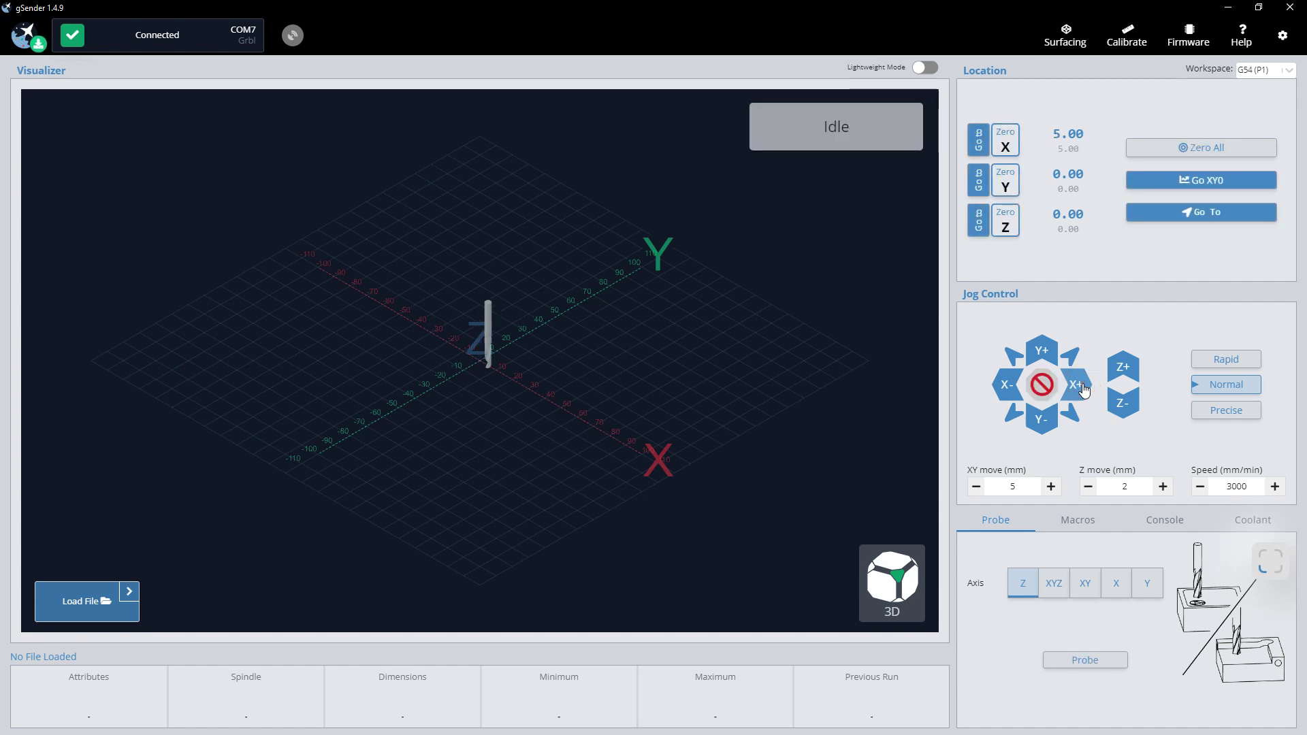
click(1084, 389)
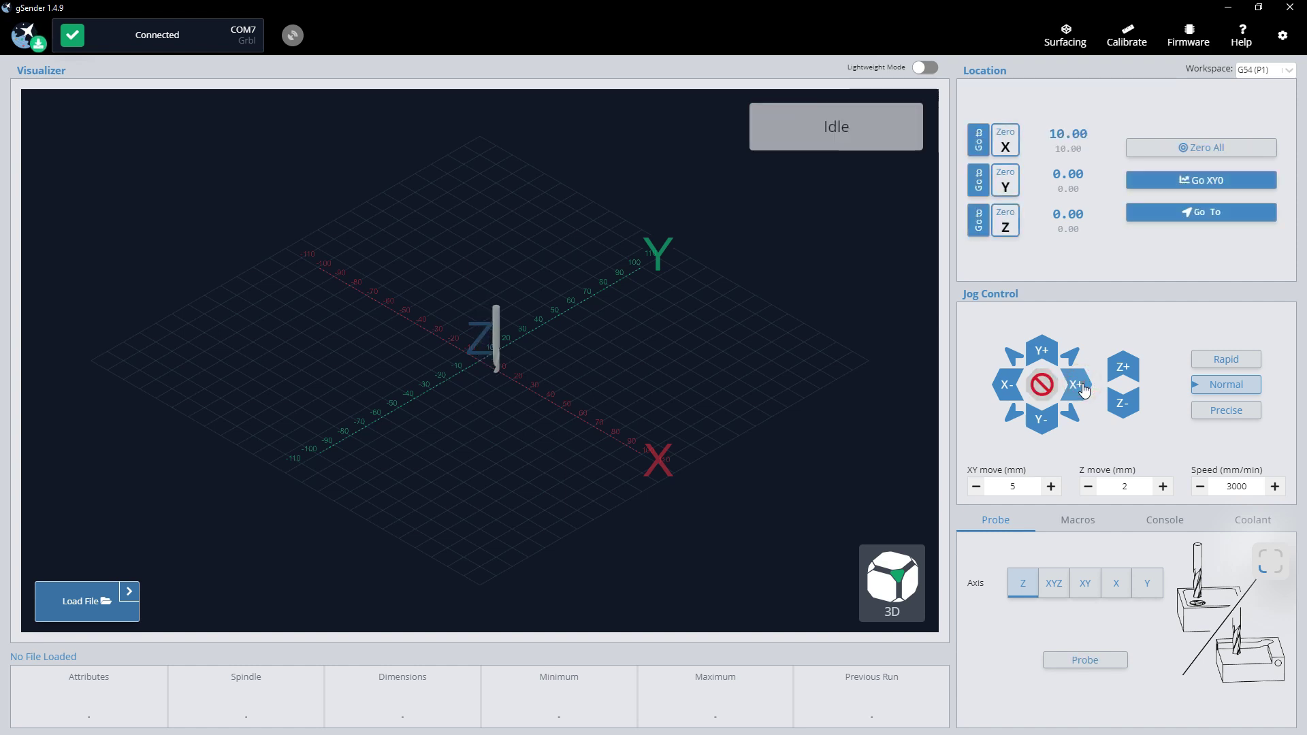
click(1084, 389)
click(1084, 389)
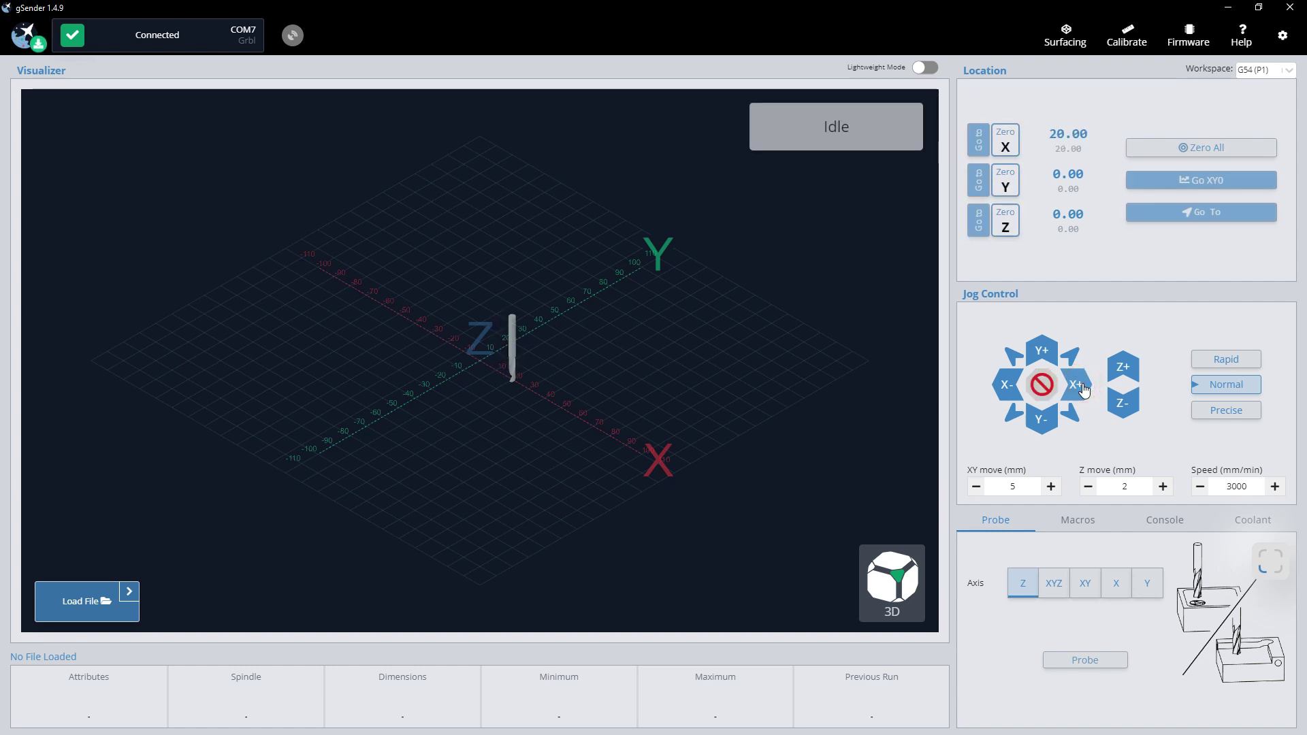
click(1084, 390)
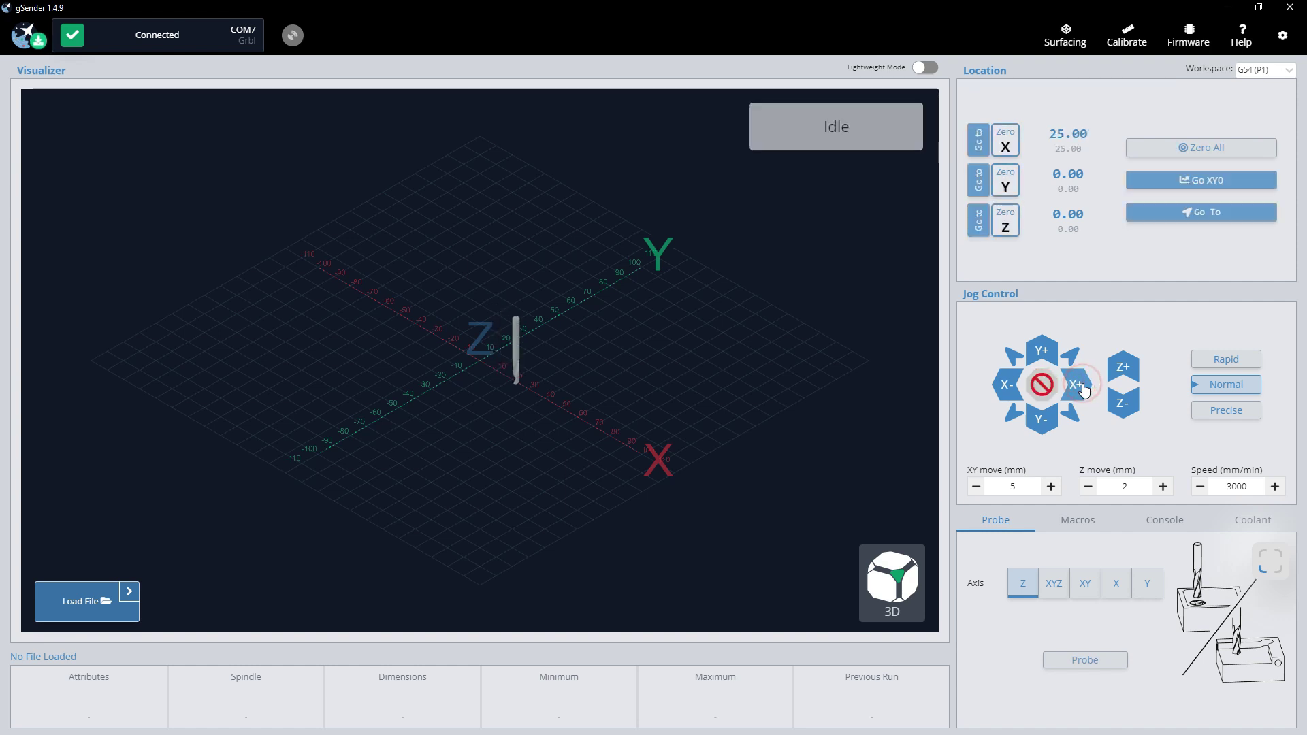
Jog the machine eight 5 mm steps in +Y to Y 40.
click(1041, 352)
click(1041, 351)
click(1042, 351)
click(1041, 352)
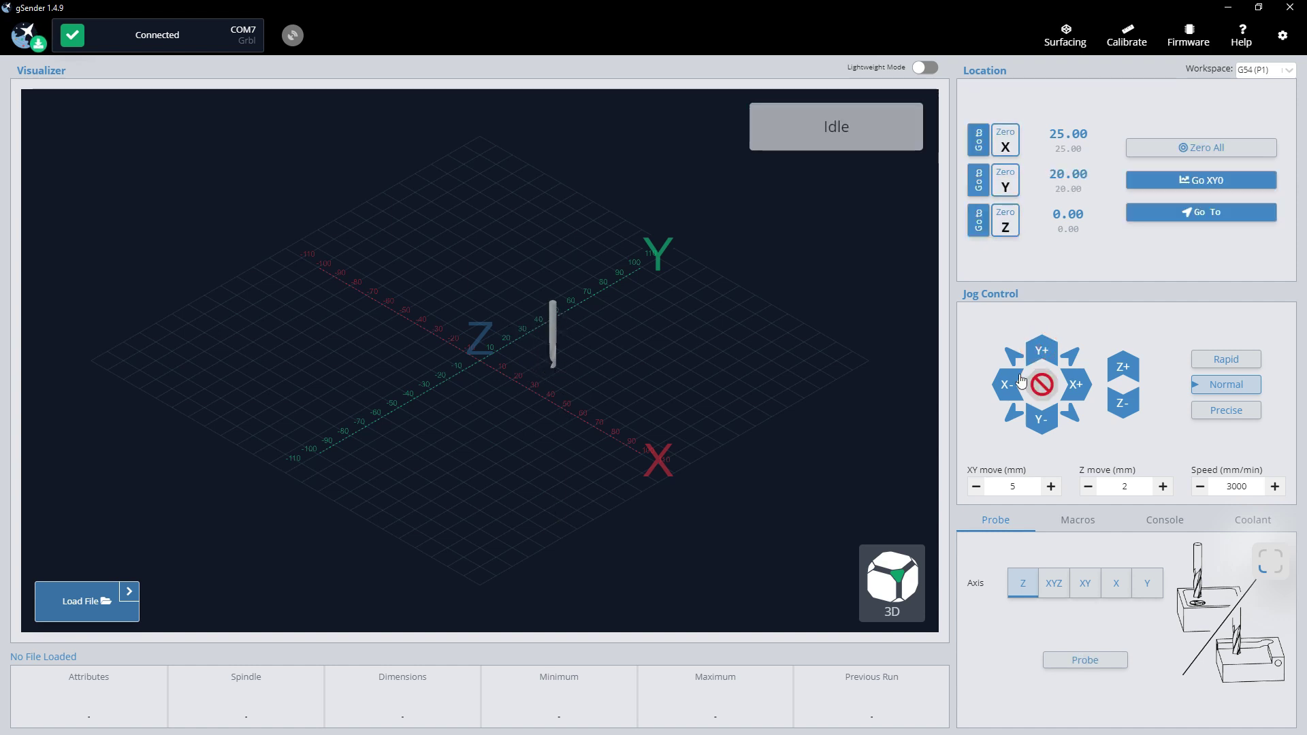
click(1047, 352)
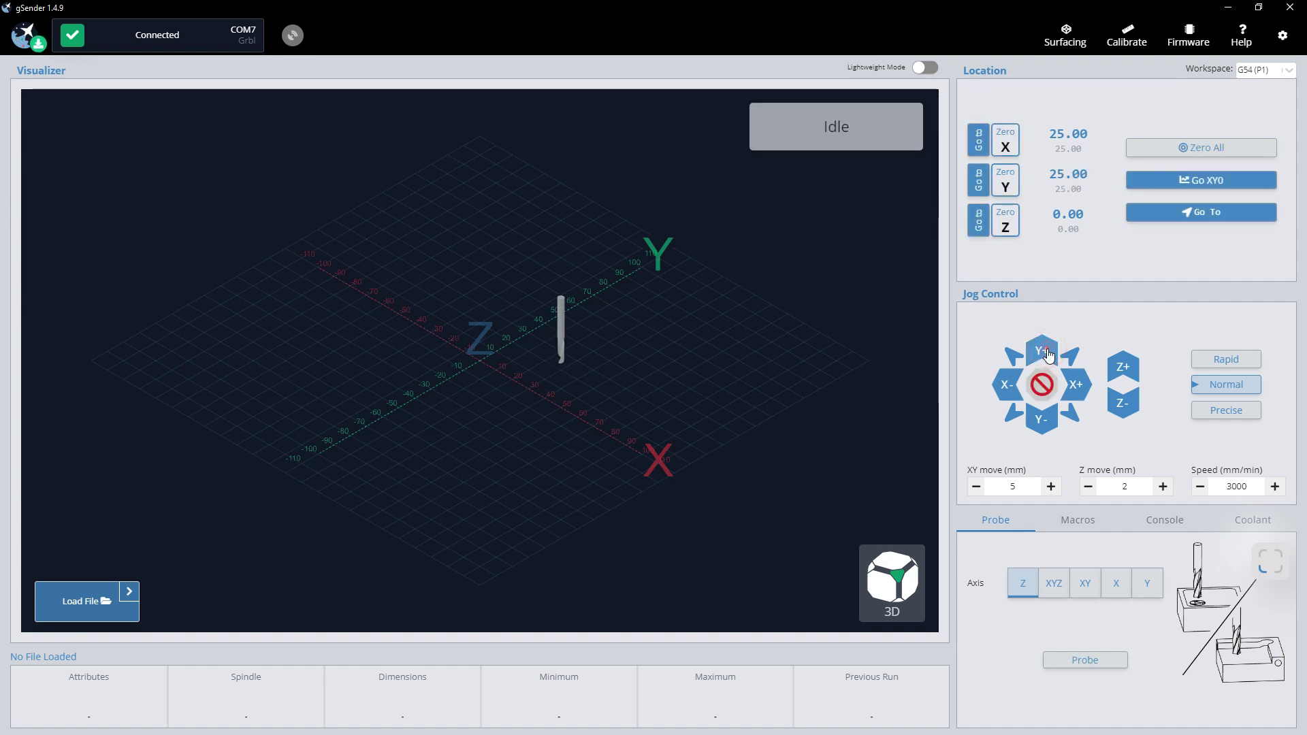
click(1047, 352)
click(1047, 352)
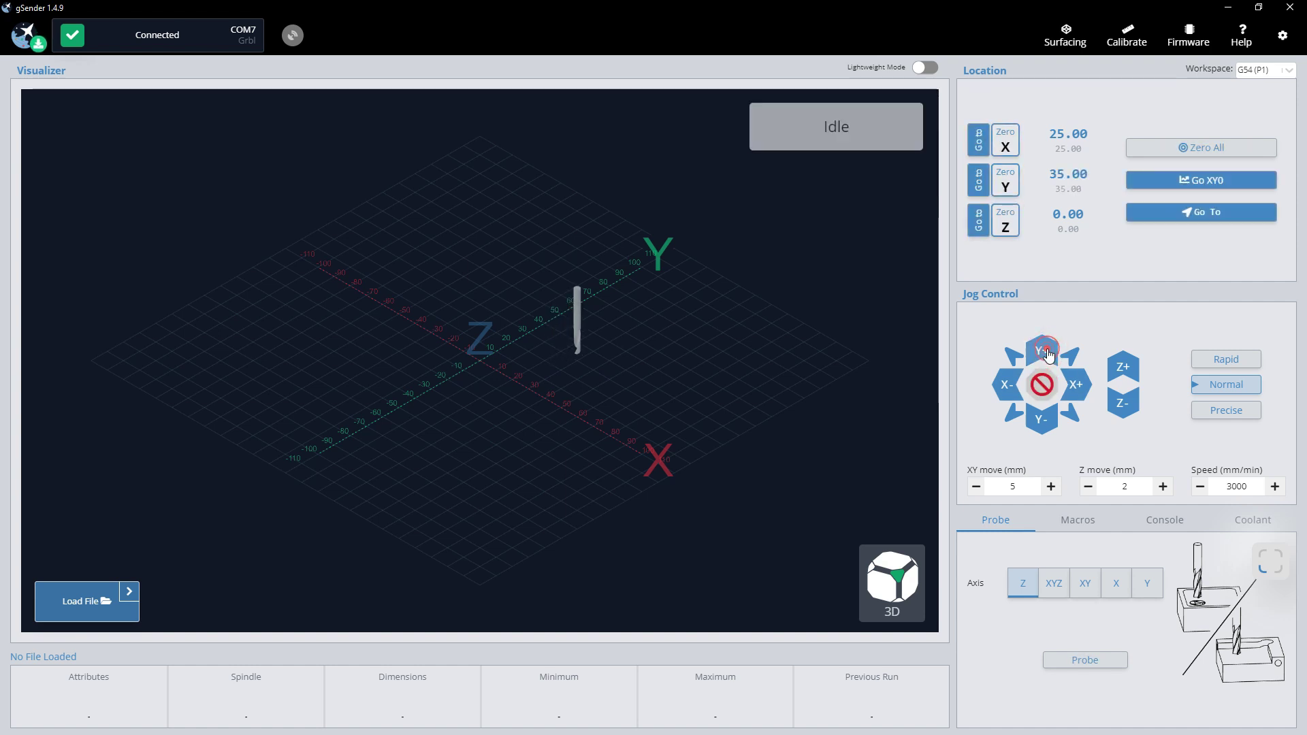
click(1048, 353)
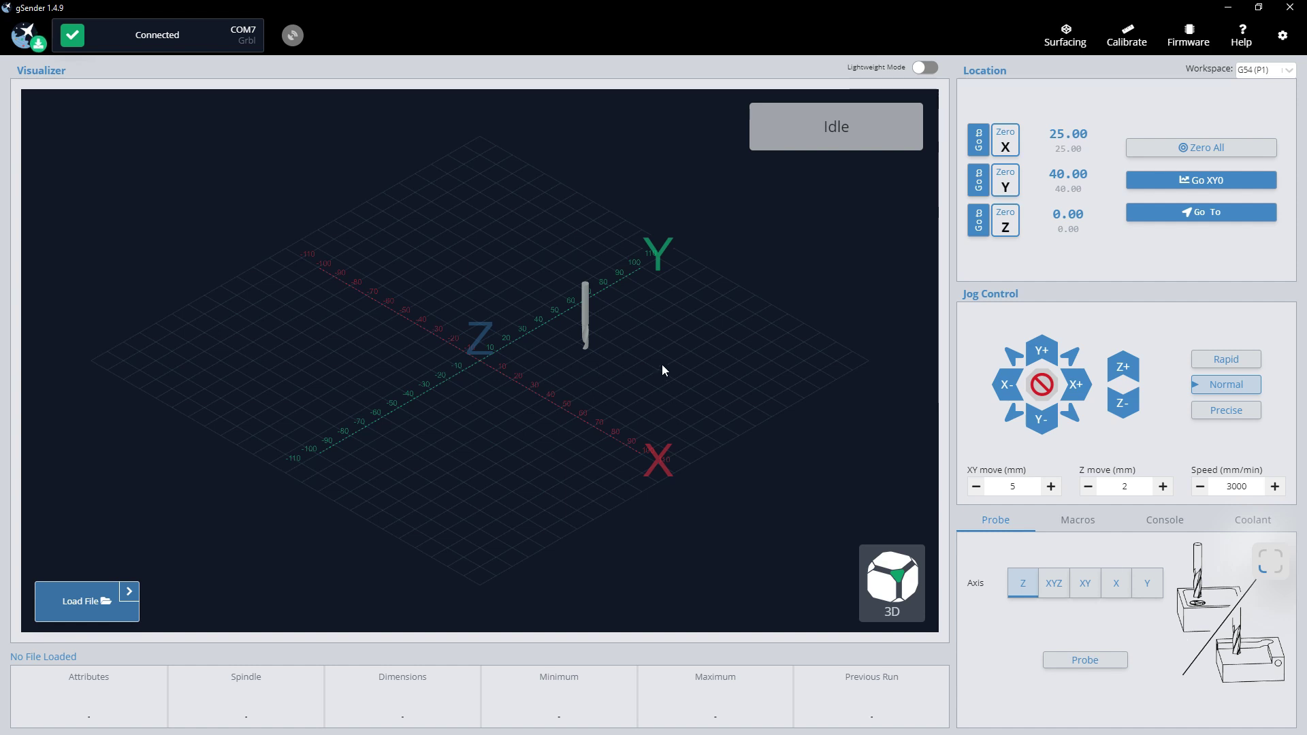
Jog the machine in −Y until Y reads 15.00.
click(1042, 419)
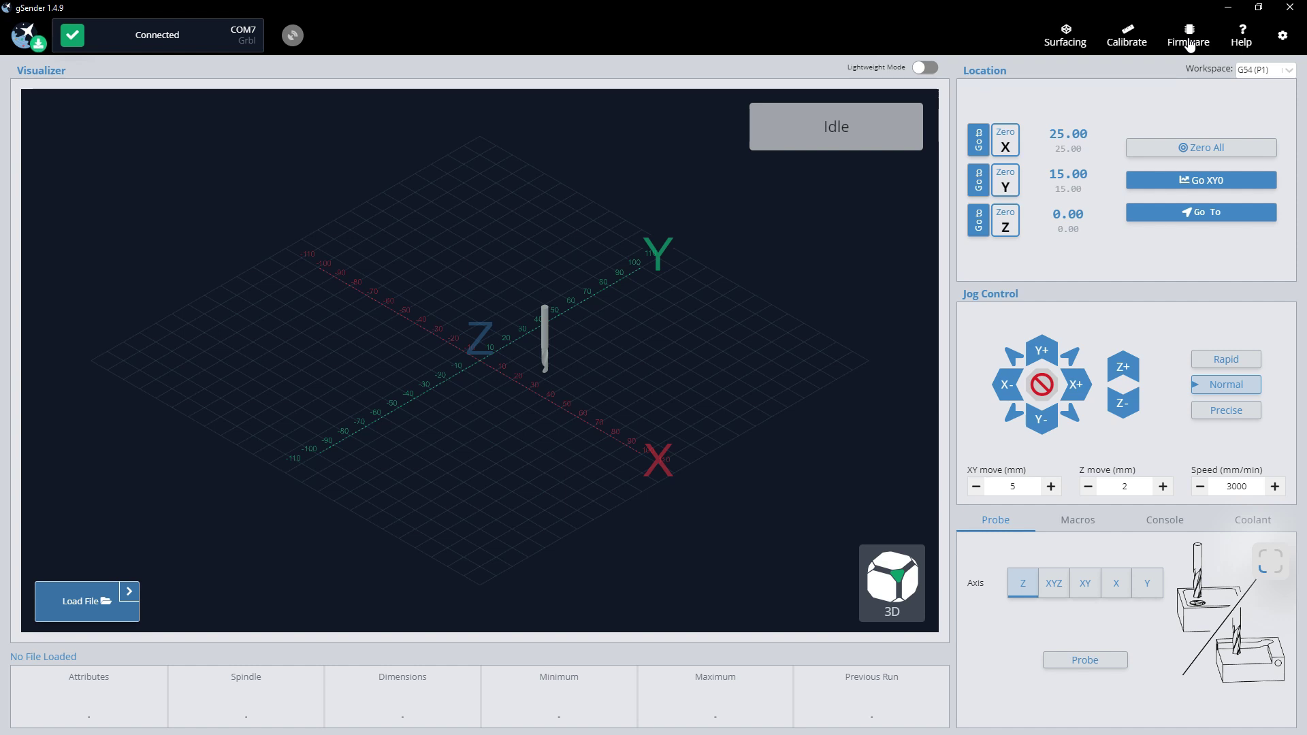
Open the Firmware Tool, choose the Generic CNC profile, and reconnect on the last port.
click(1189, 41)
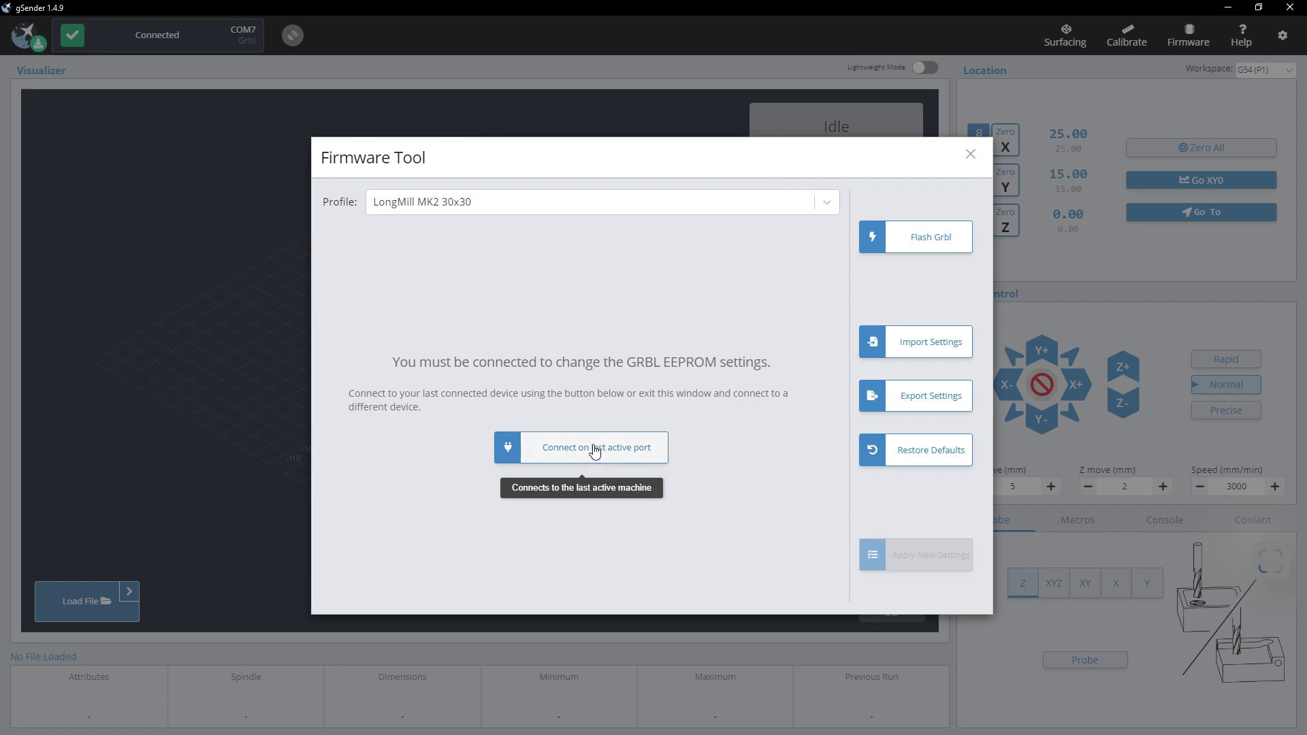
click(828, 203)
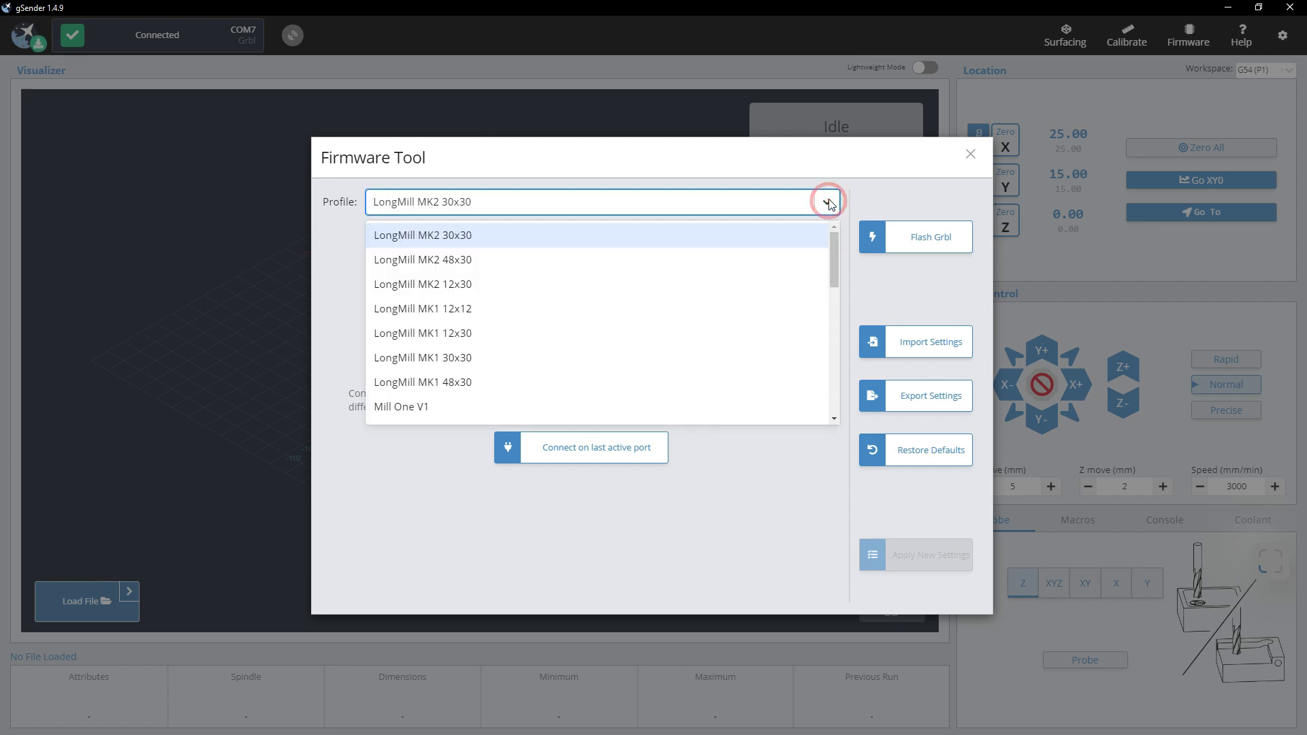
drag(836, 262, 838, 386)
click(597, 351)
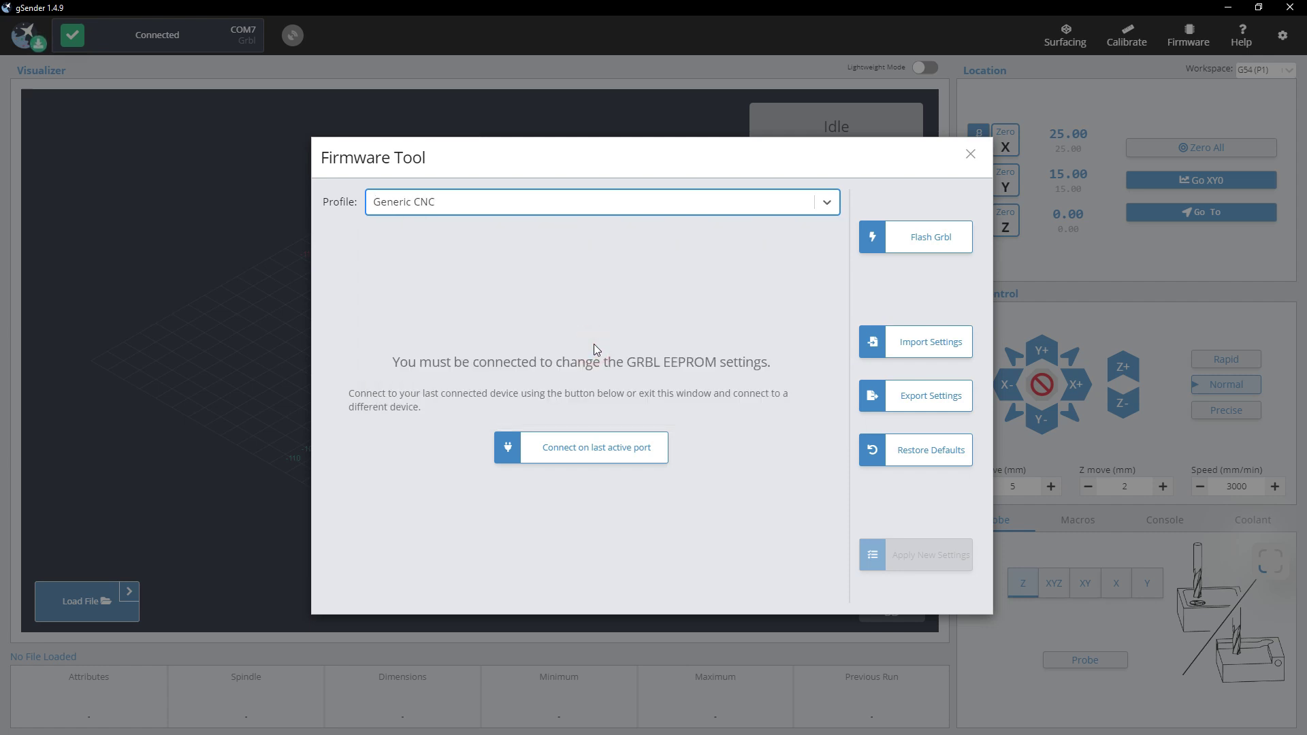
click(610, 453)
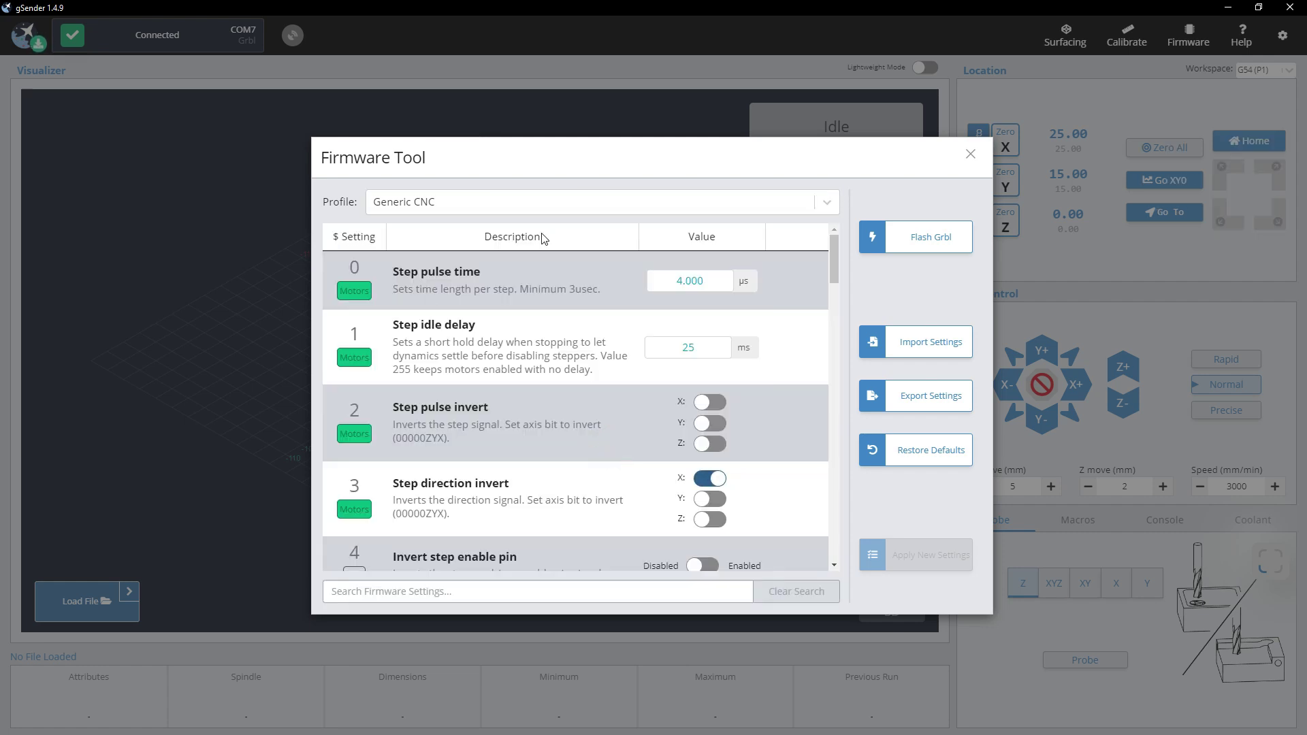
Review the Grbl settings list, then close the Firmware Tool.
scroll(606, 441, down, 6)
scroll(608, 444, down, 4)
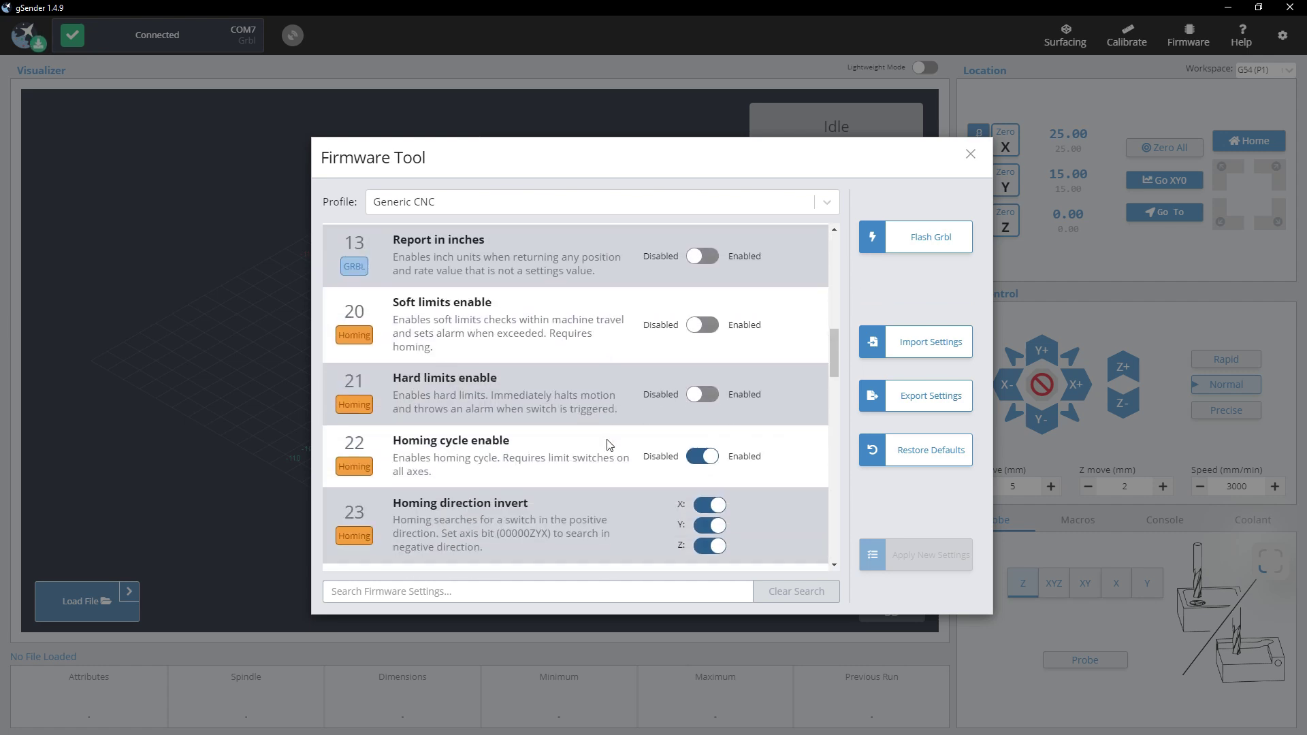
scroll(608, 444, down, 10)
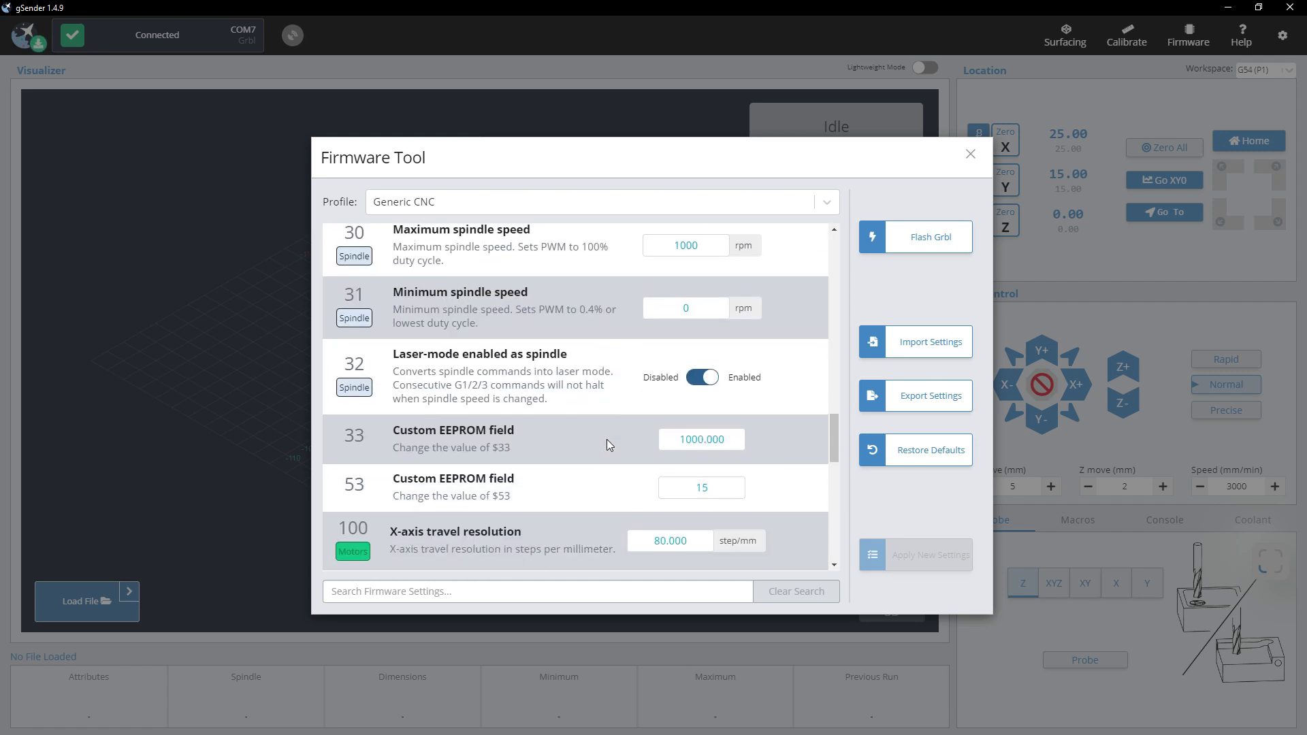
scroll(608, 444, down, 7)
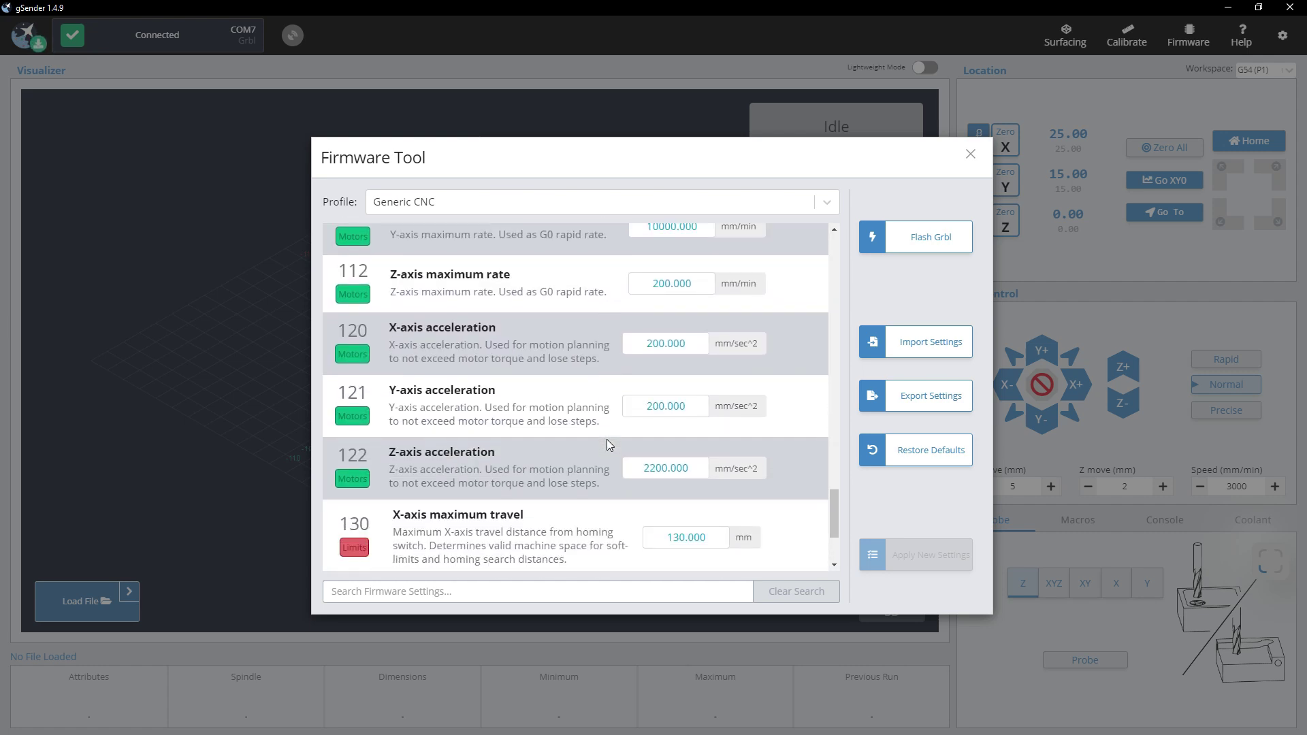
scroll(608, 443, down, 1)
scroll(608, 444, up, 8)
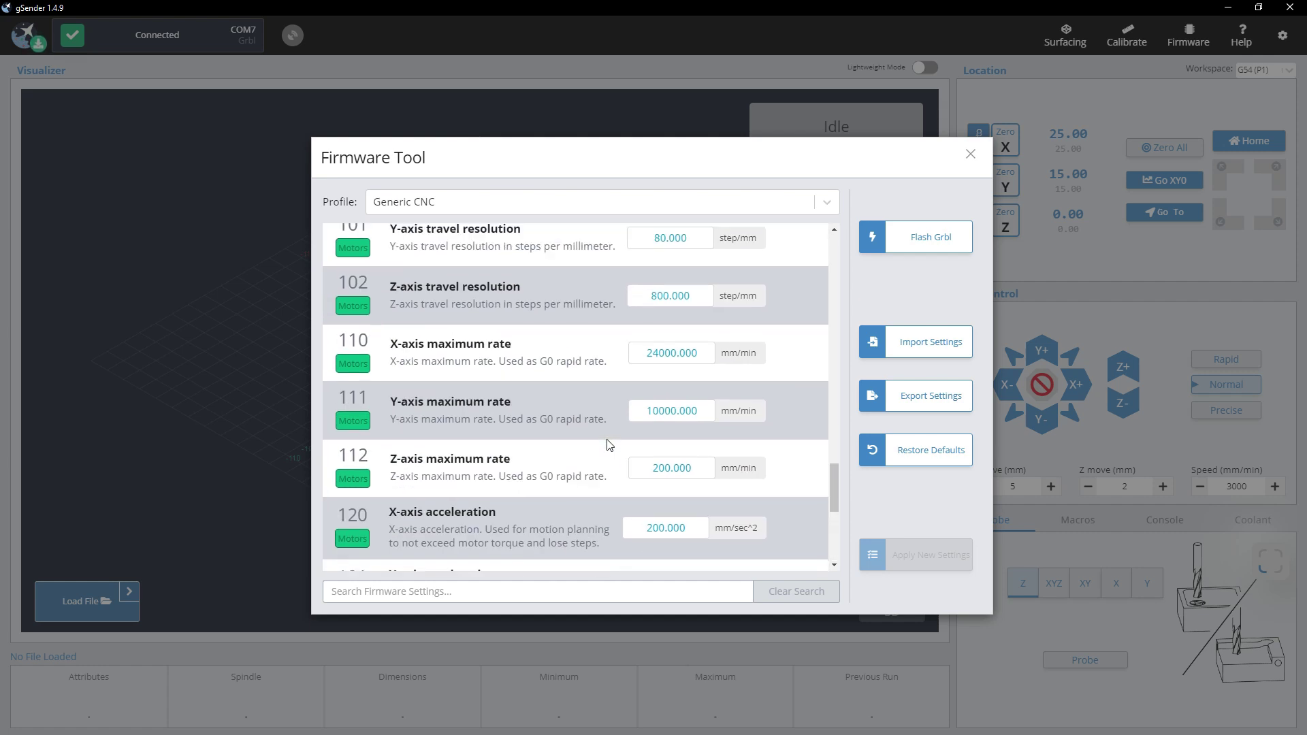
scroll(608, 444, up, 10)
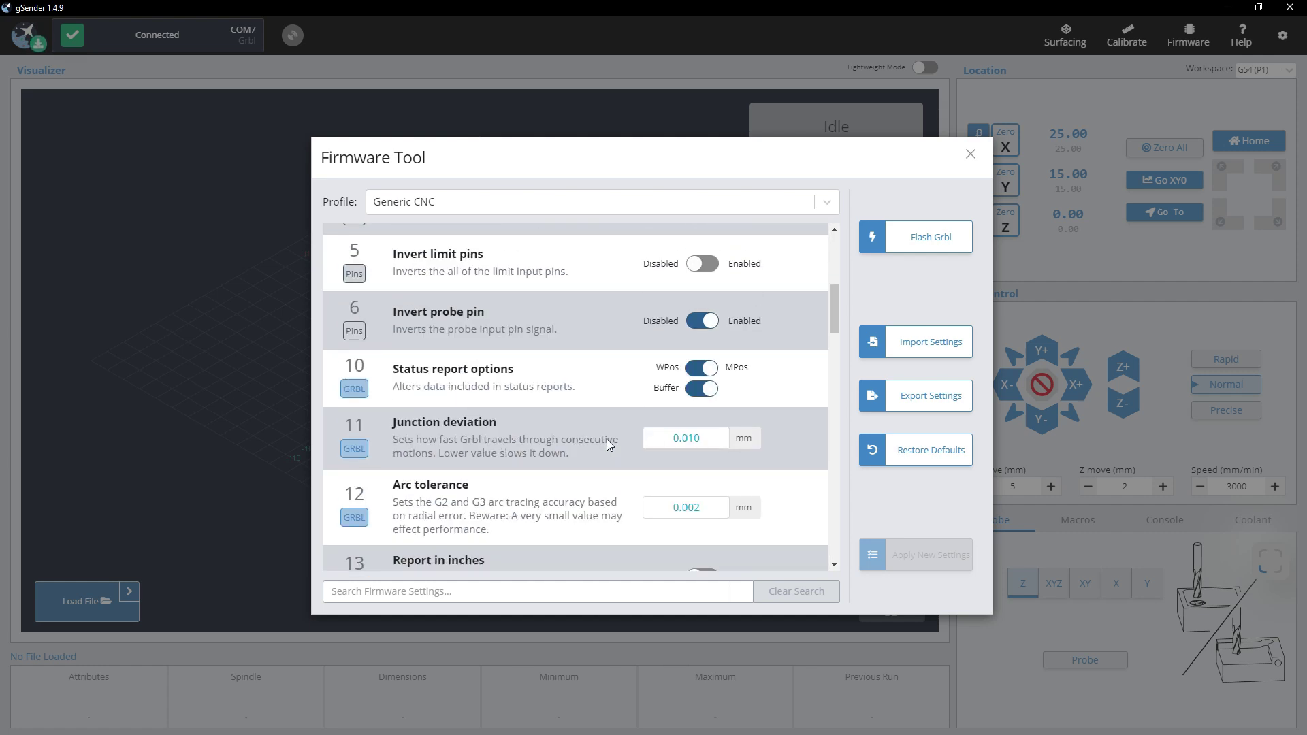
scroll(607, 444, up, 2)
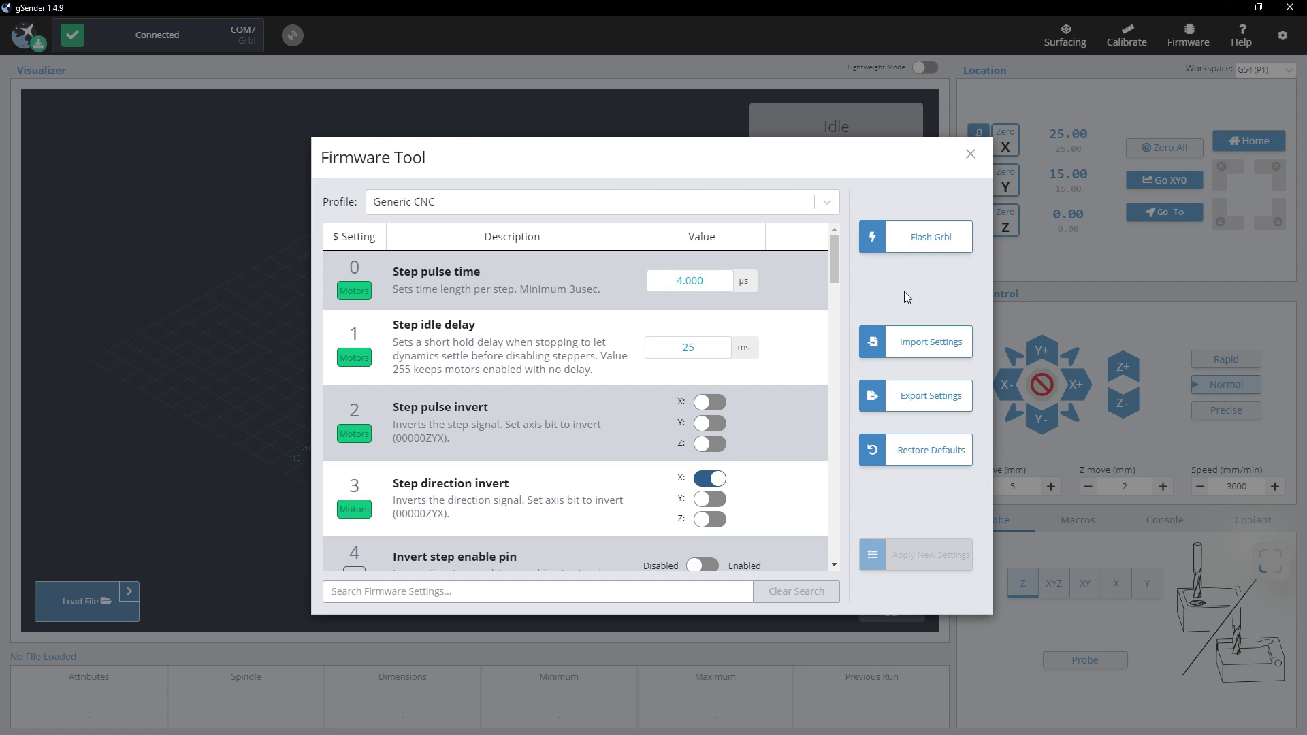
click(833, 269)
click(970, 154)
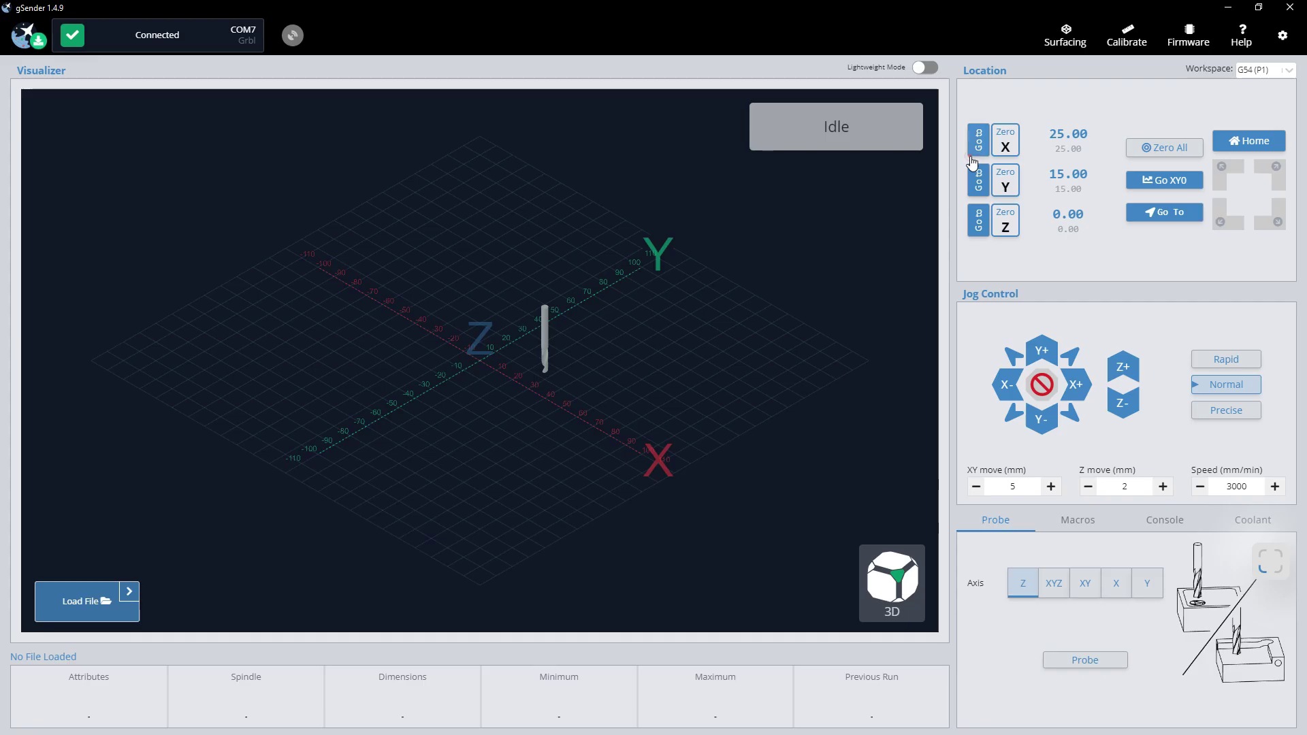
click(1188, 39)
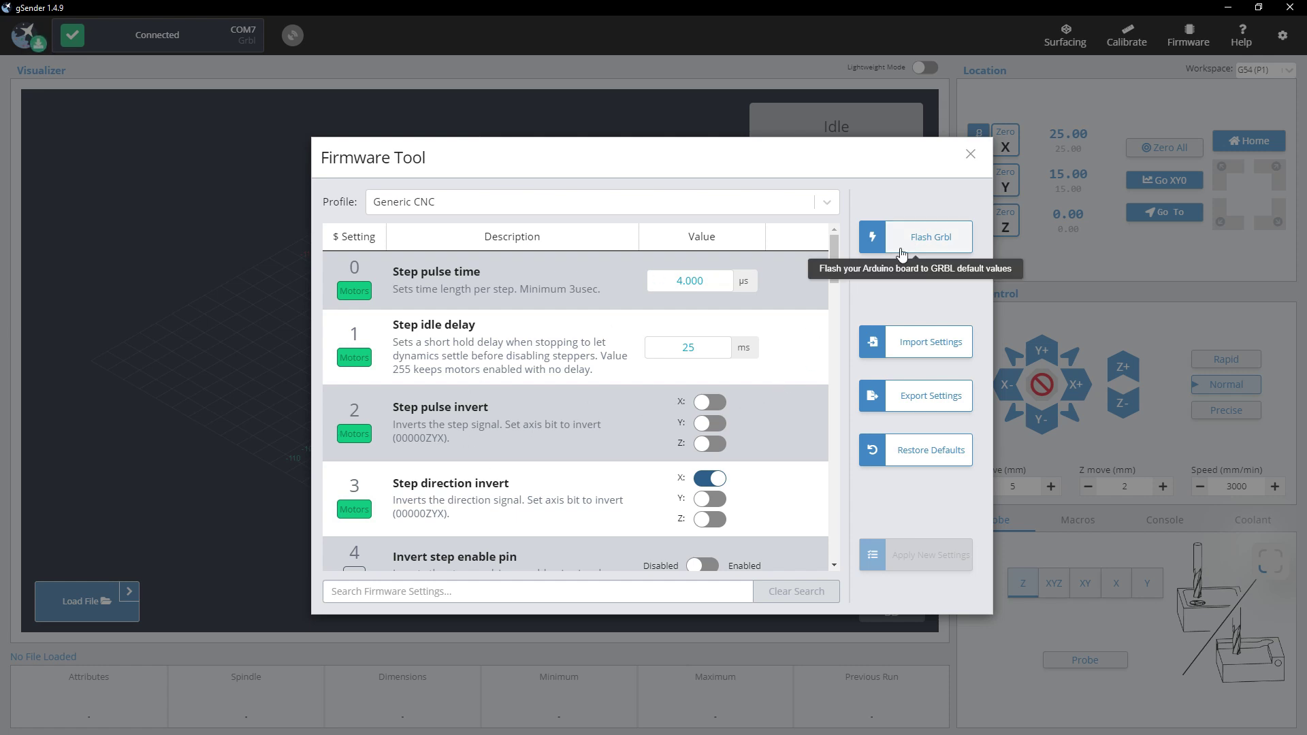
click(971, 158)
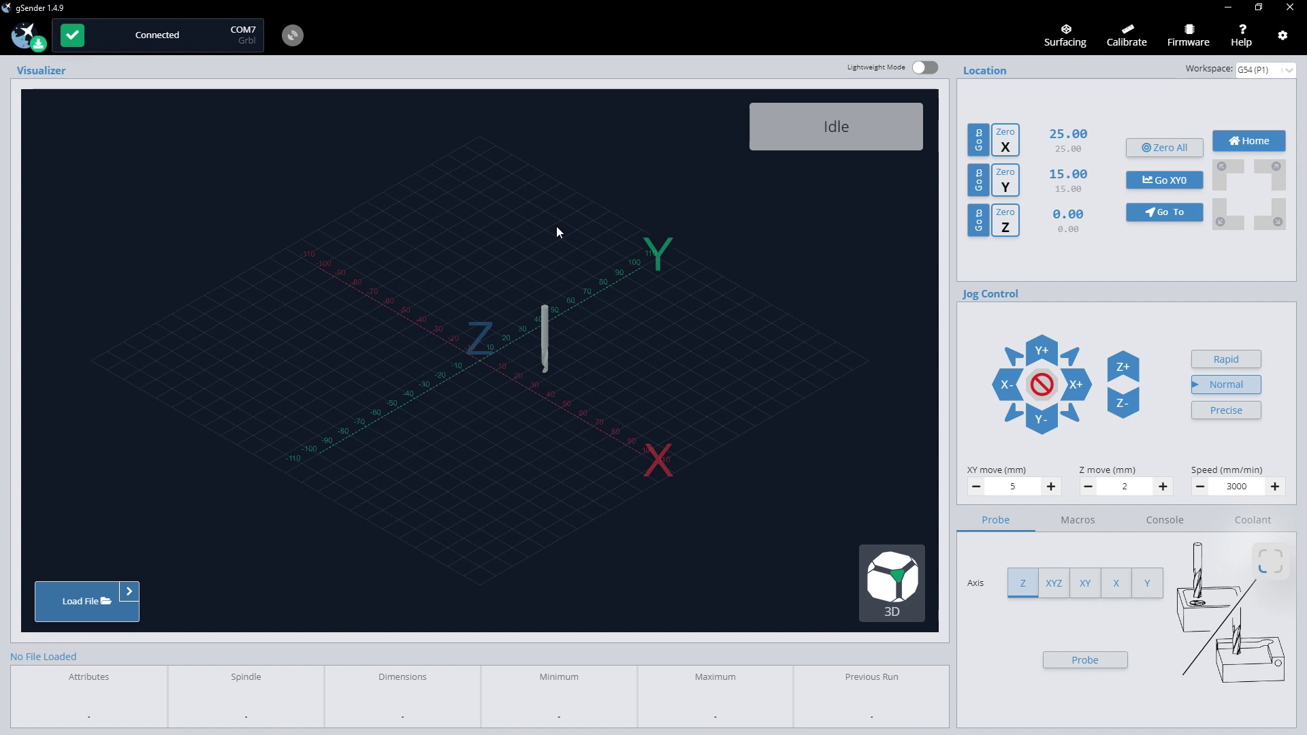
click(88, 599)
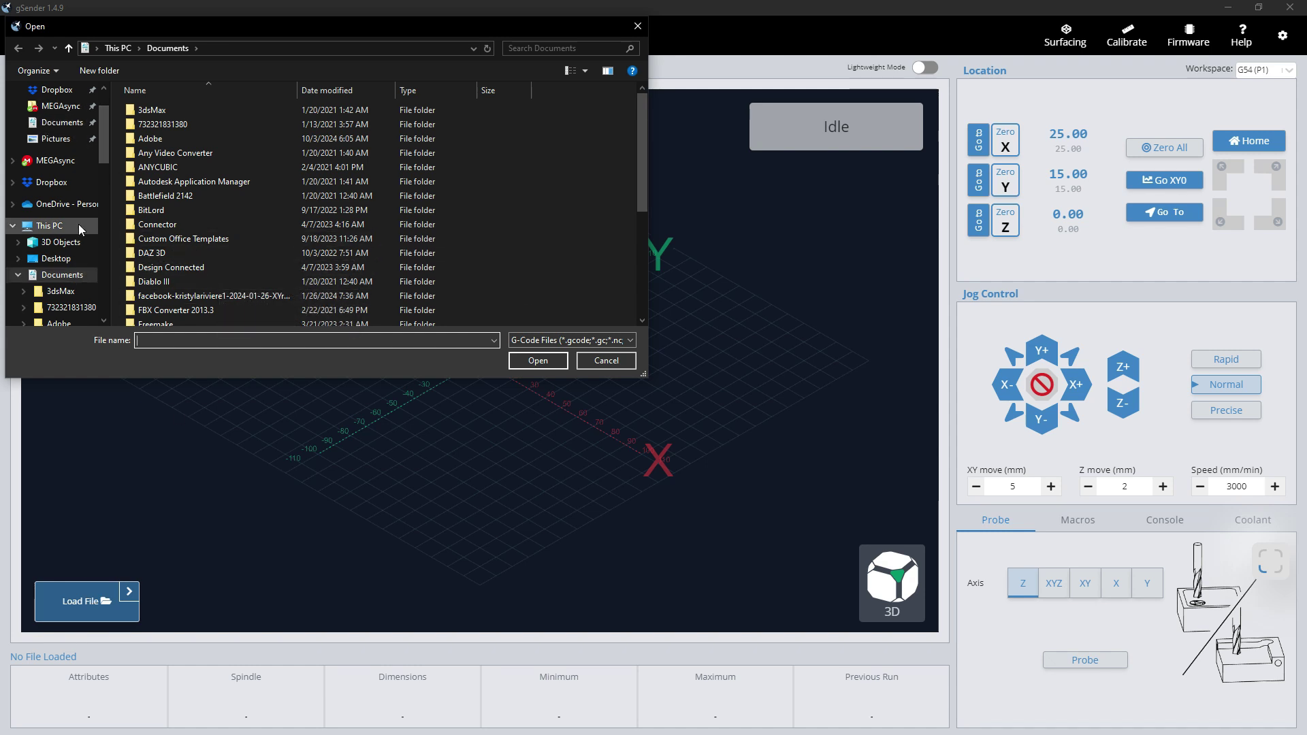
click(18, 274)
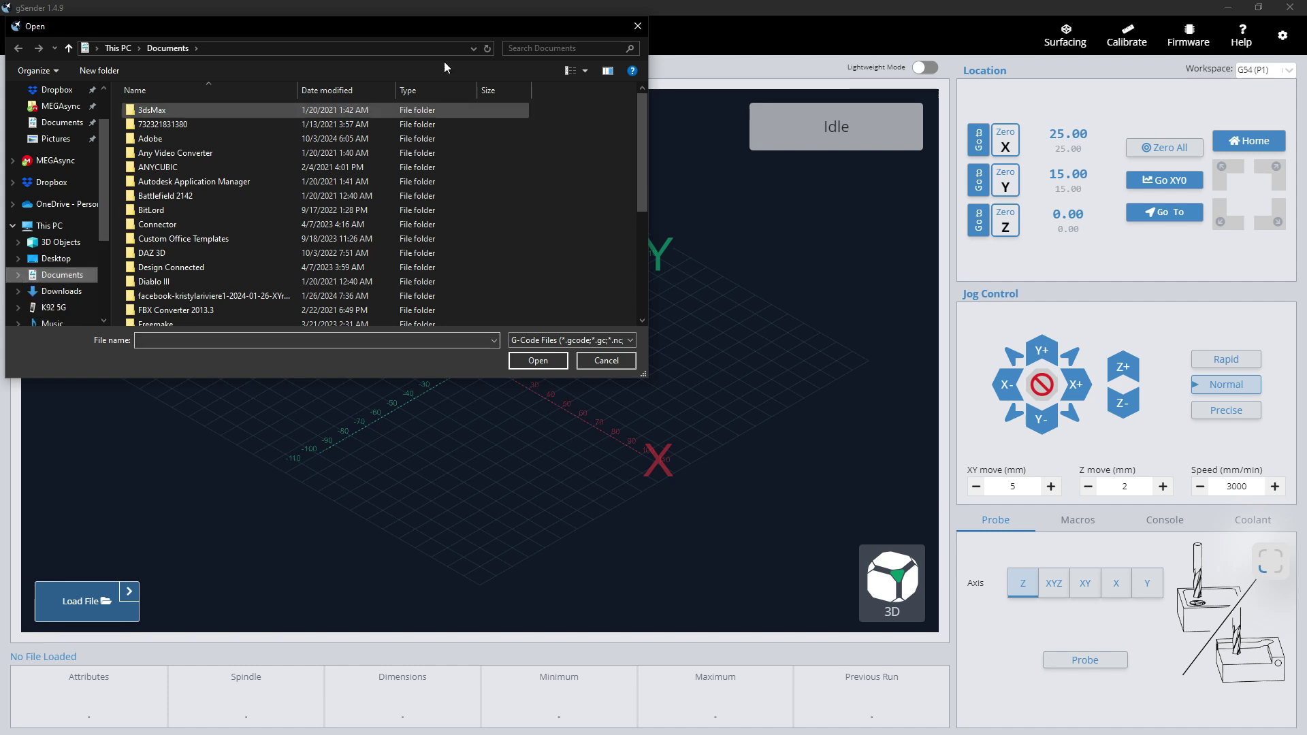
click(636, 28)
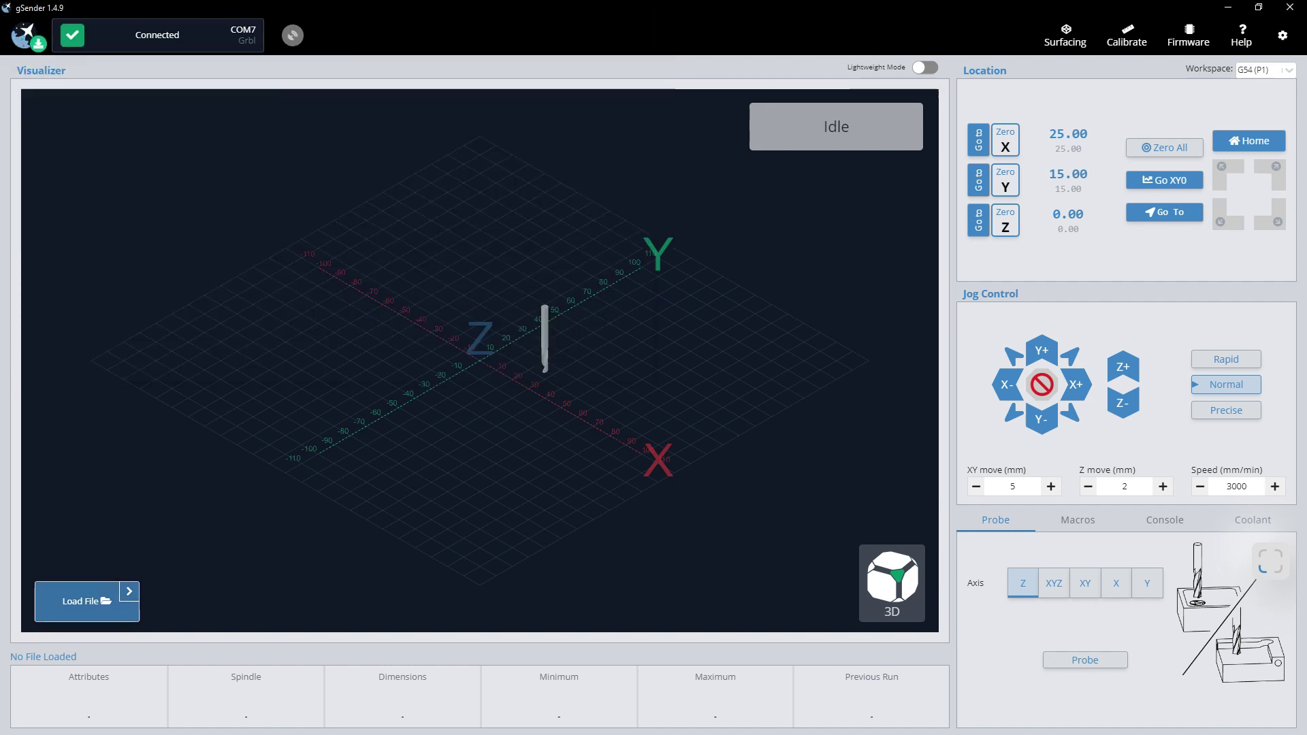
key(super+e)
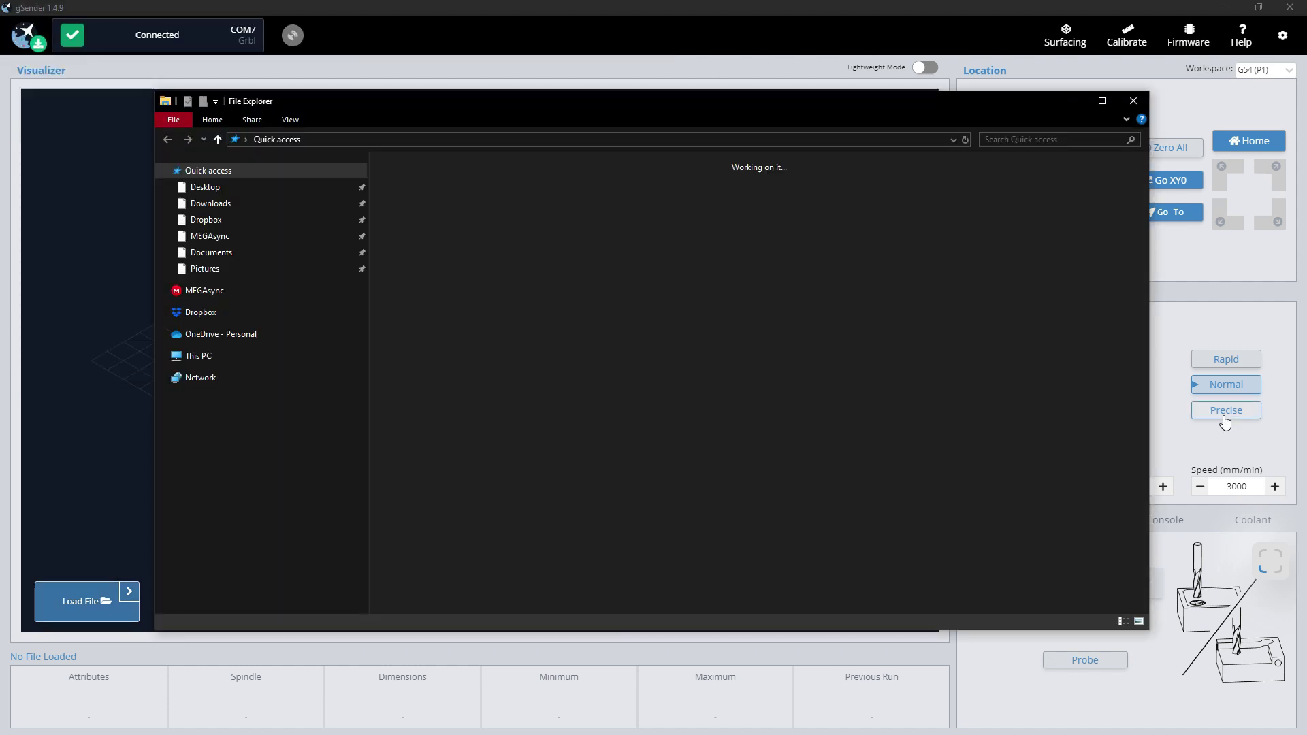
mouse_move(863, 111)
mouse_down()
mouse_move(864, 90)
mouse_move(863, 127)
mouse_up()
drag(990, 117, 1306, 136)
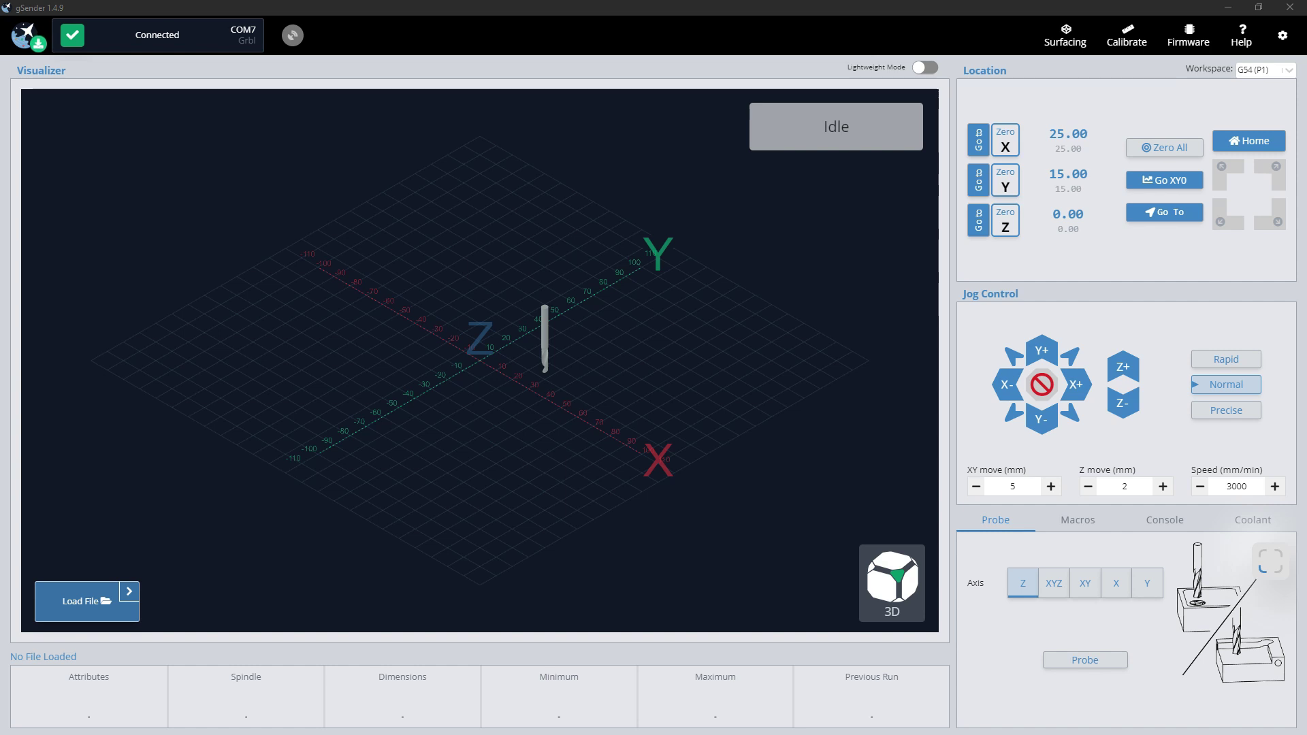
Load Gingerbread Men 1 - Copy.ngc from the Desktop, using the All Files (*.*) filter.
click(99, 621)
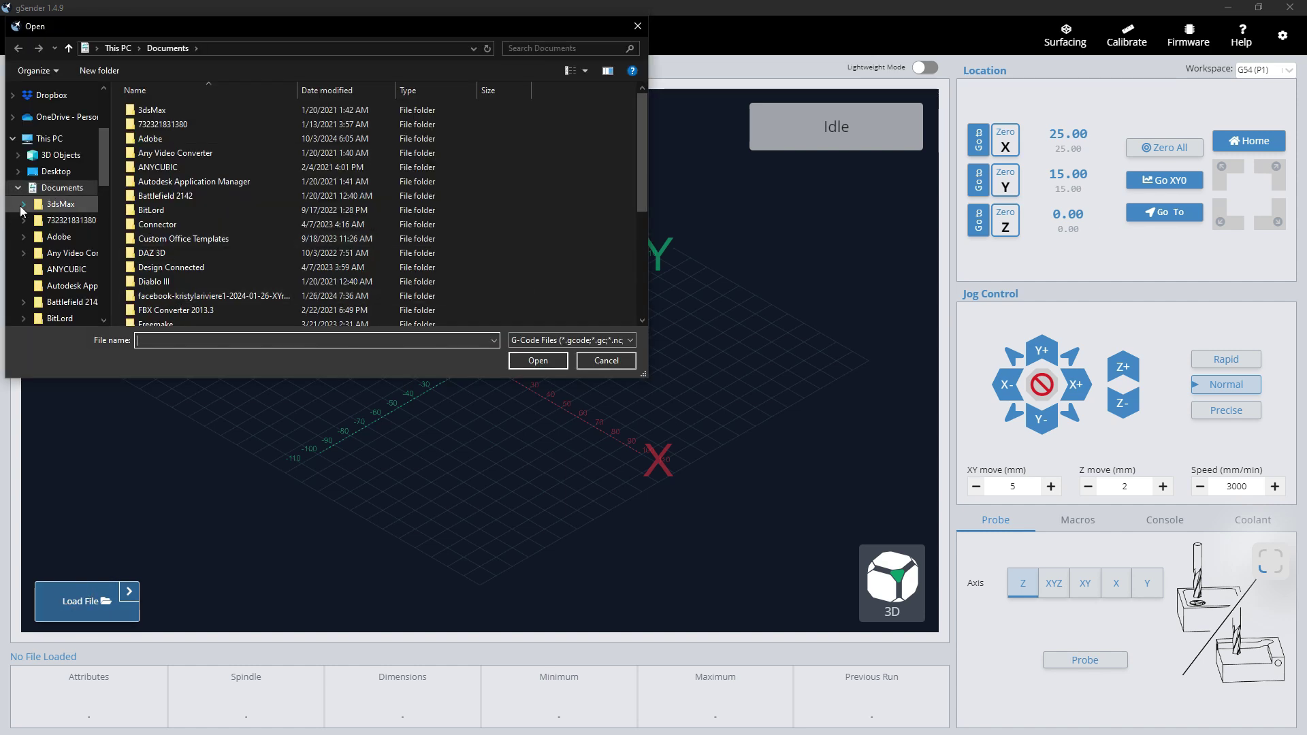
click(17, 188)
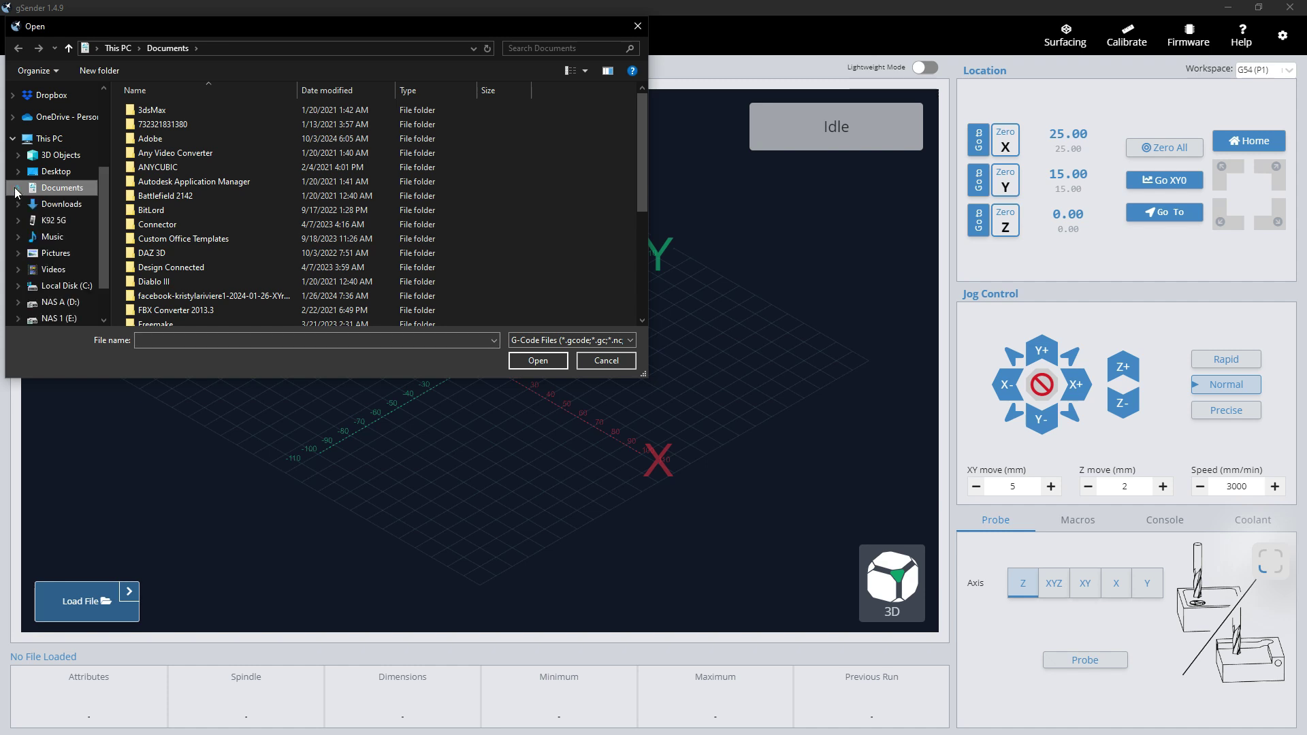
click(56, 174)
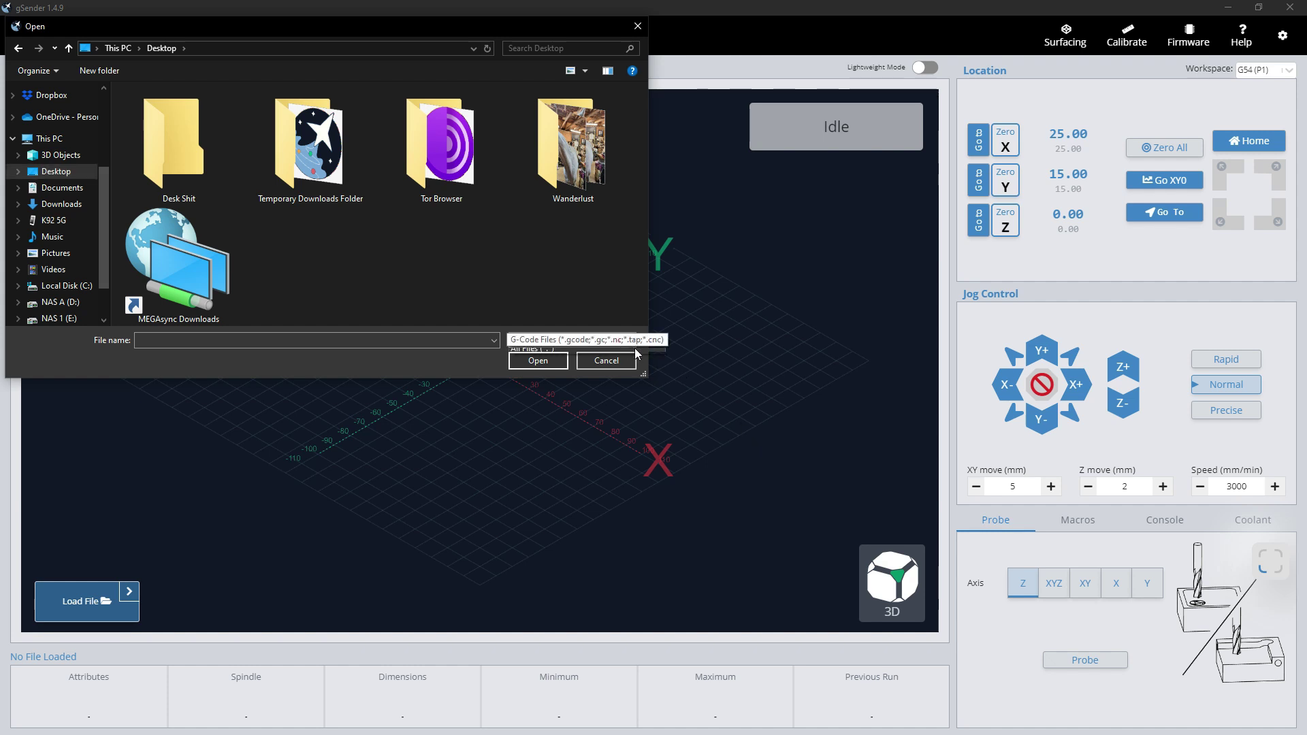
click(617, 340)
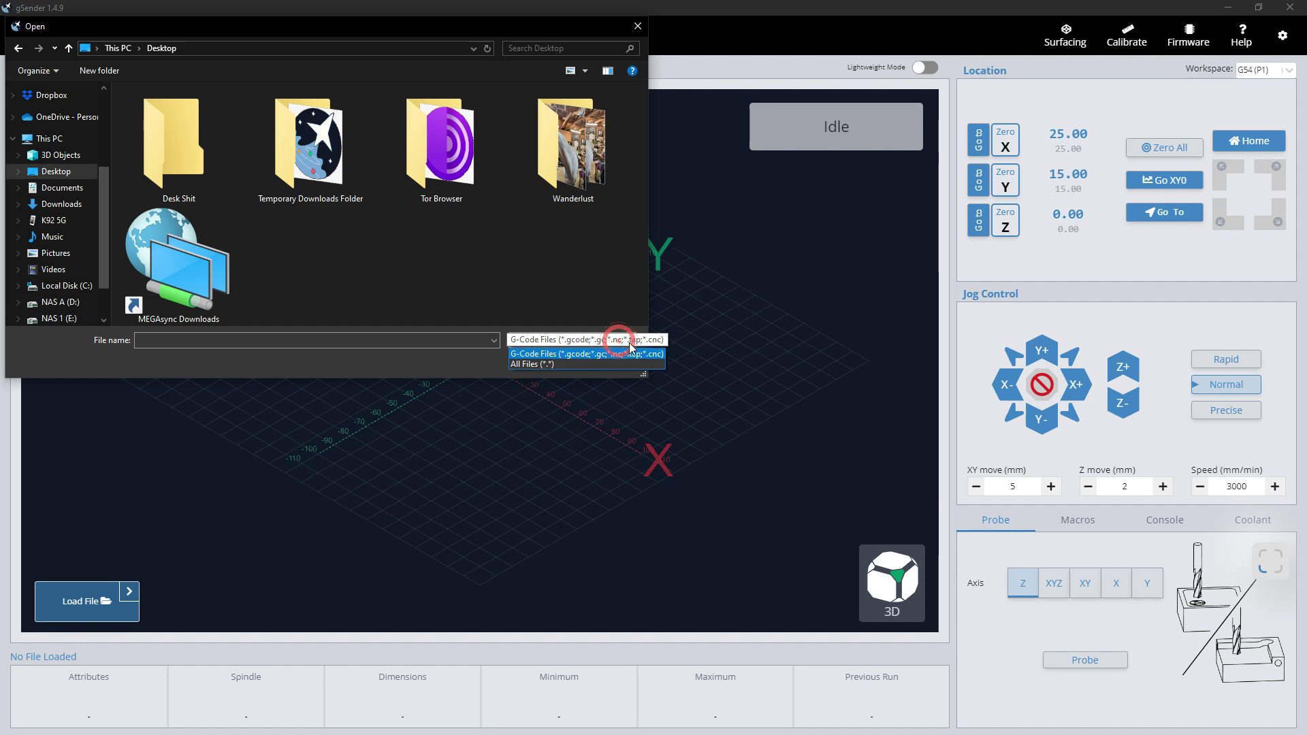
click(587, 363)
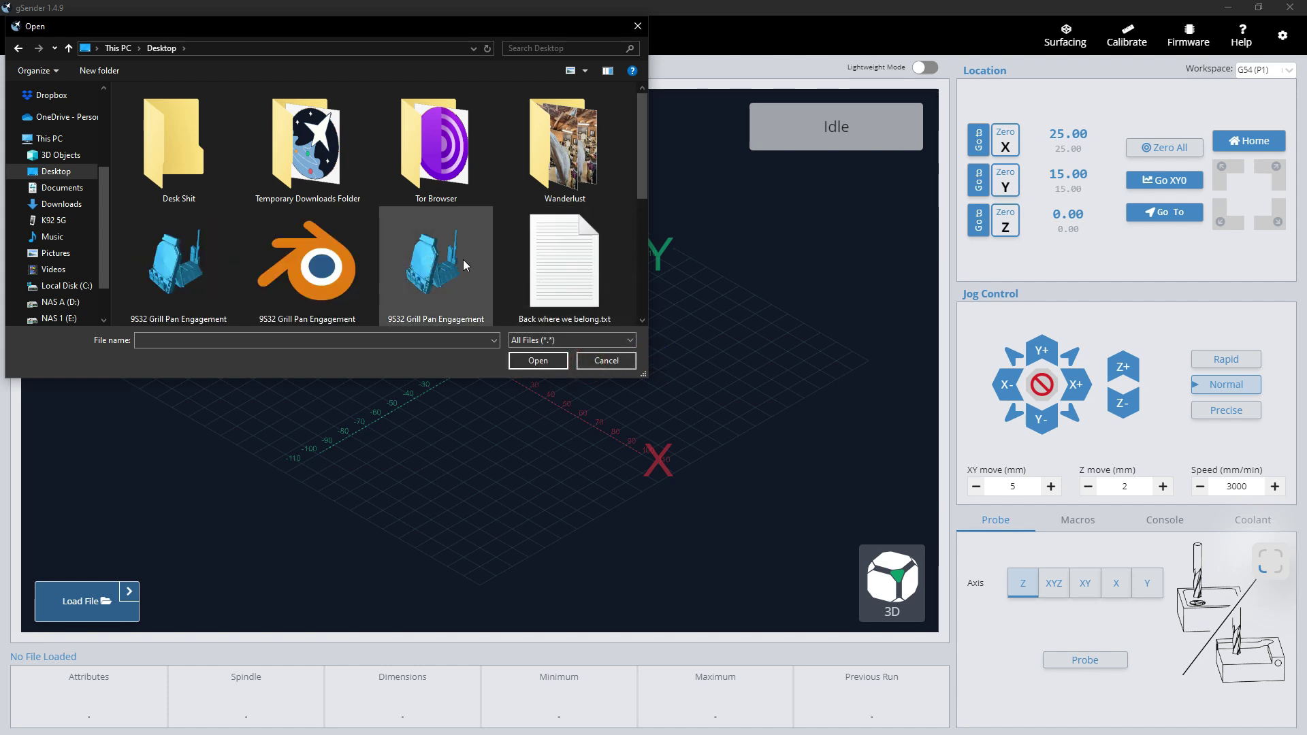
scroll(501, 261, down, 2)
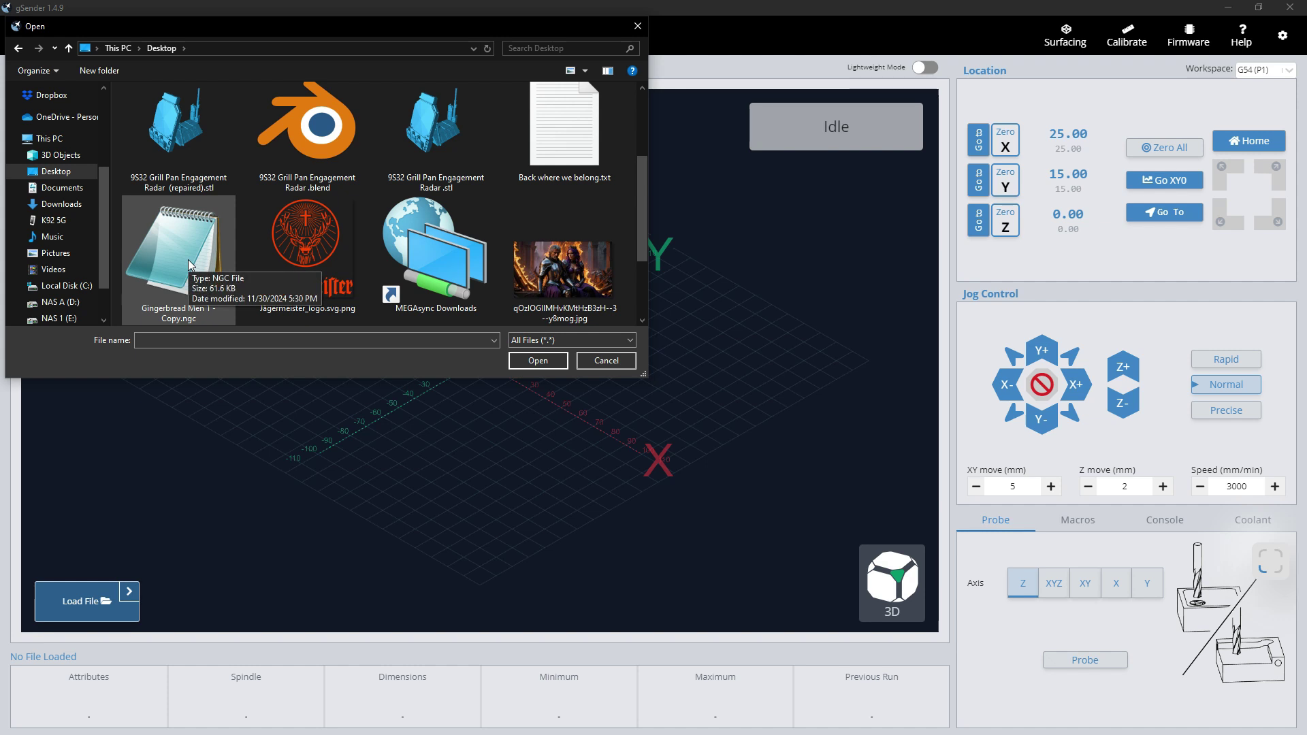
double_click(189, 261)
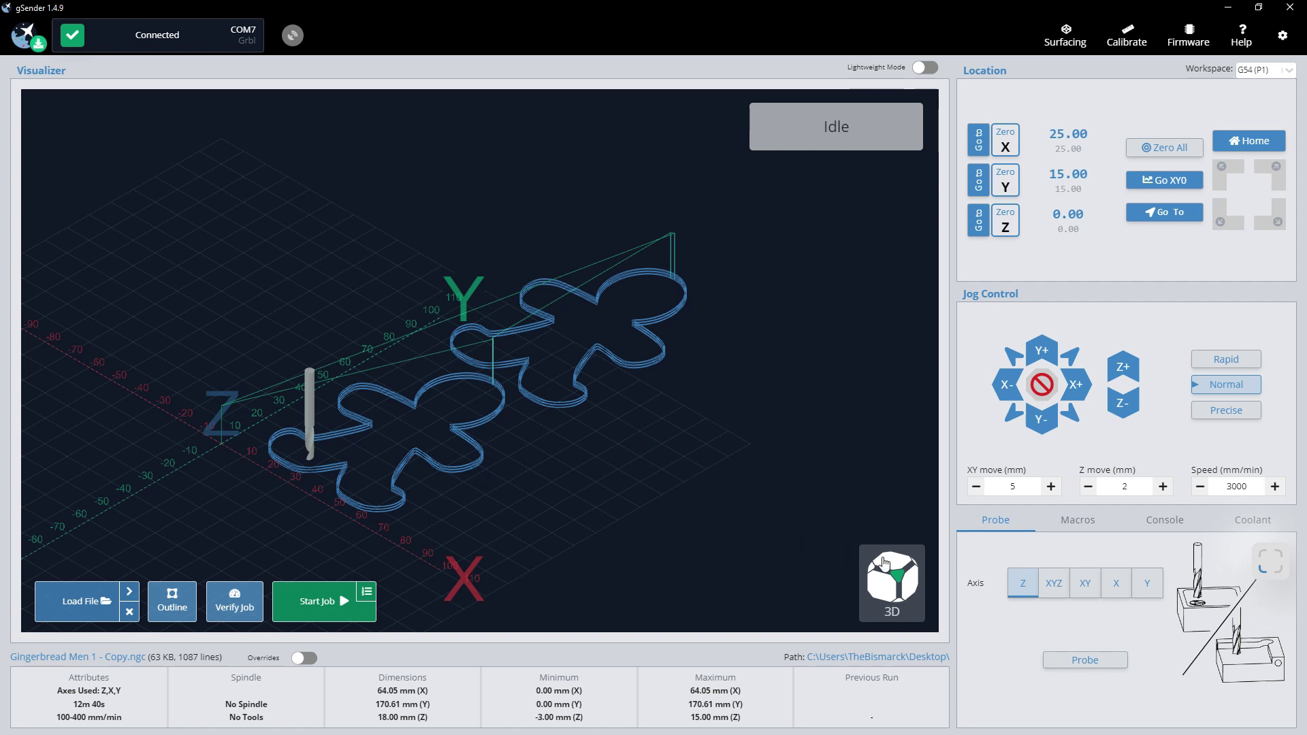
Switch the visualizer to Top view and zero X, Y and Z at the current position.
click(889, 563)
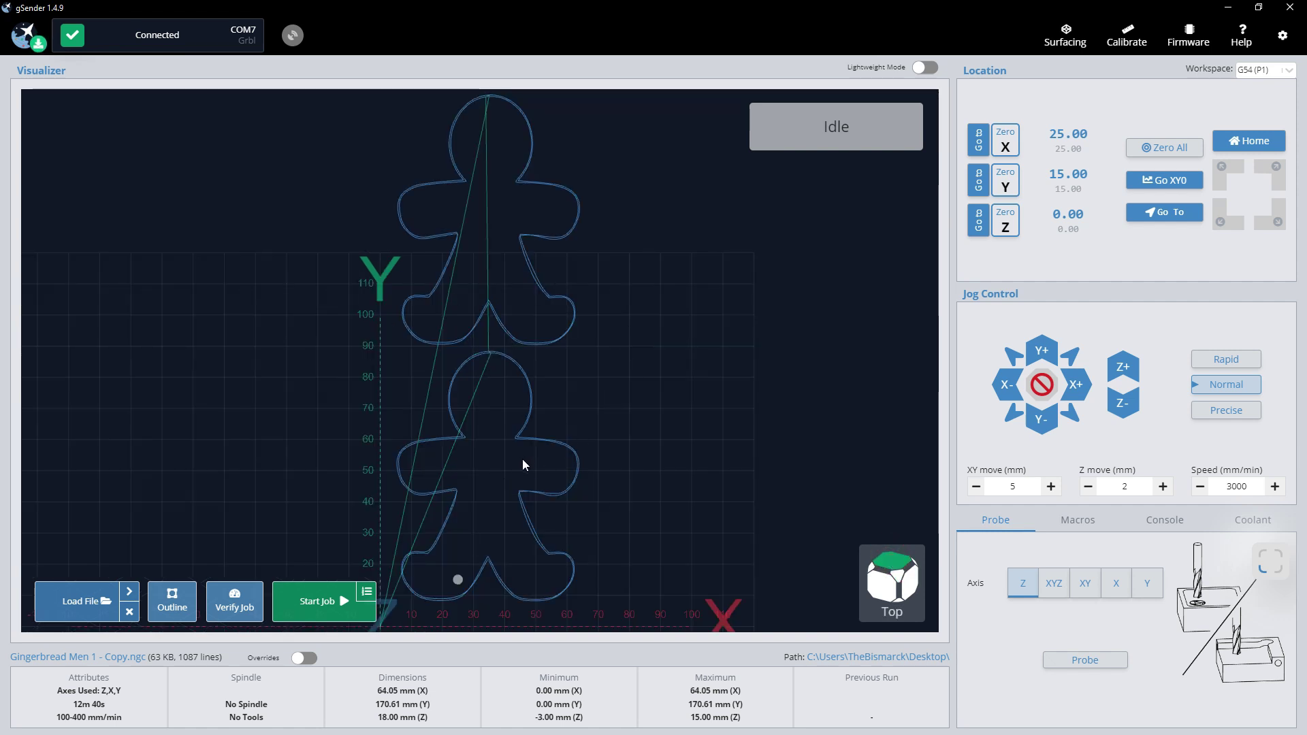
click(459, 585)
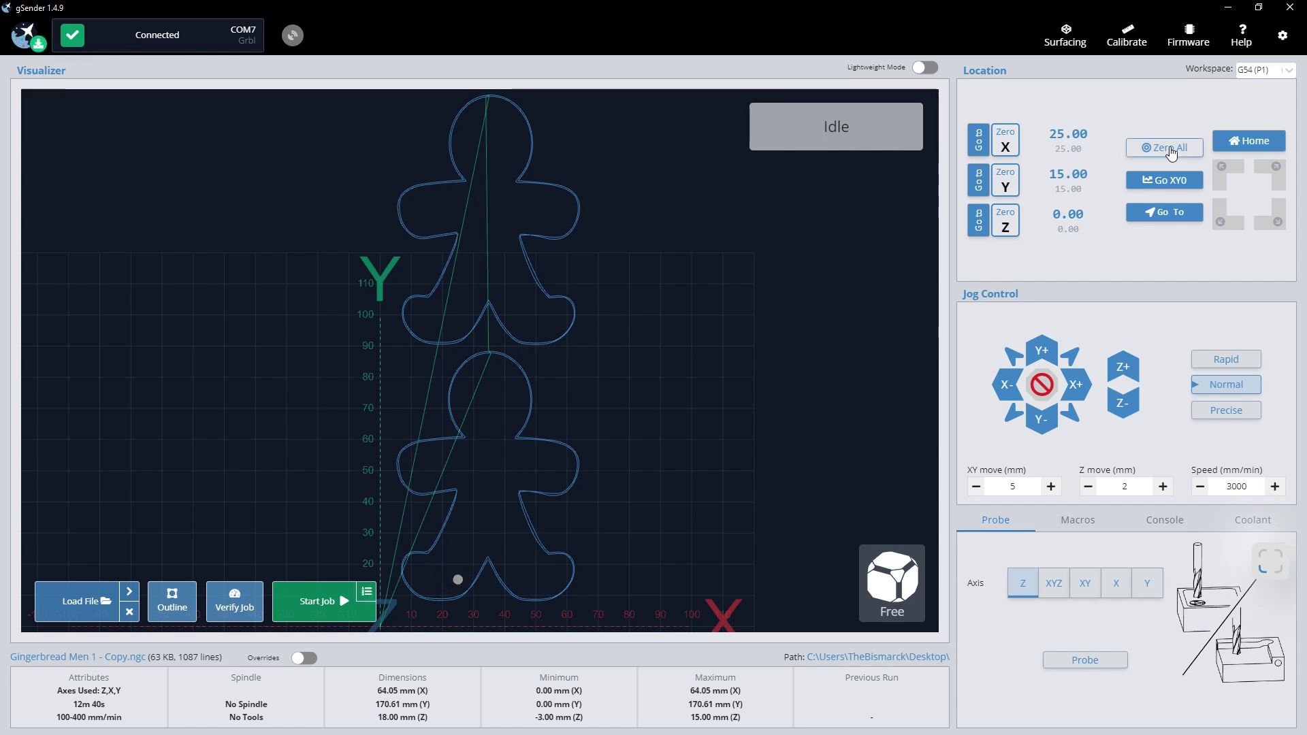
click(1245, 141)
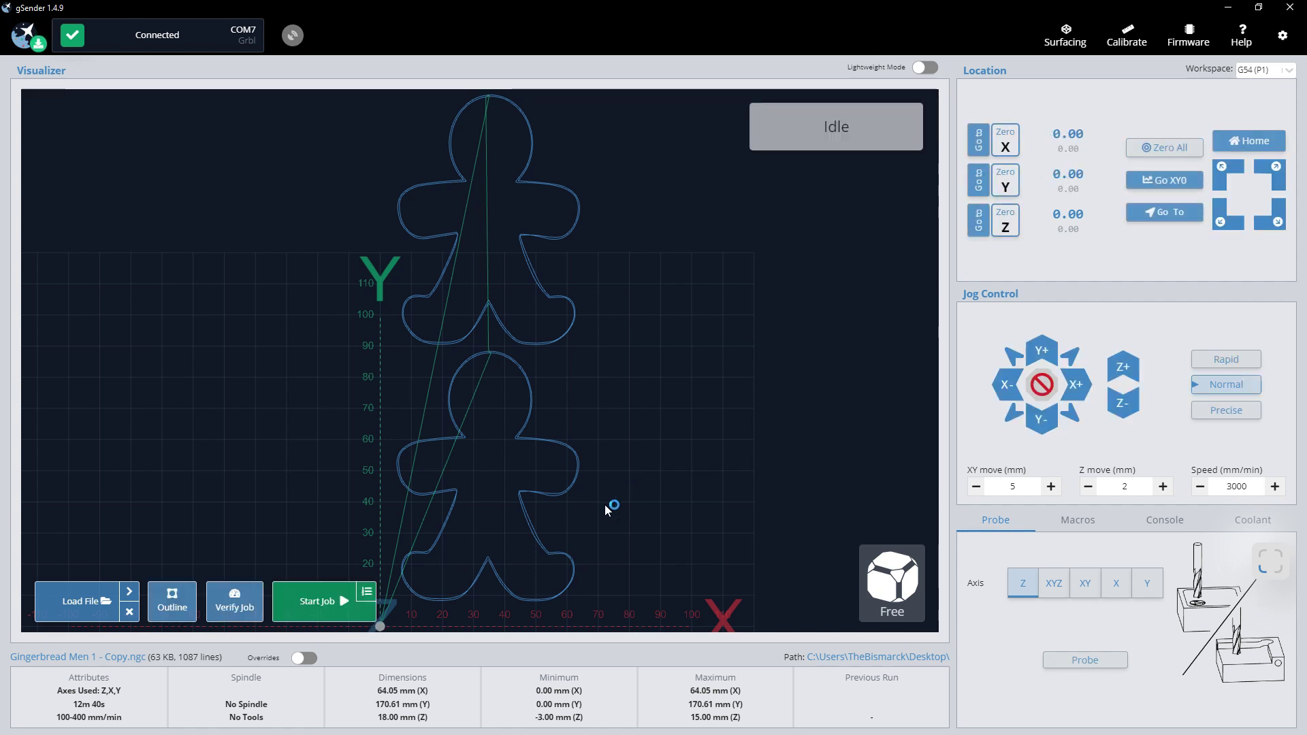
Pan and zoom the visualizer until both gingerbread outlines and the X/Y axes show fully.
drag(596, 484, 660, 440)
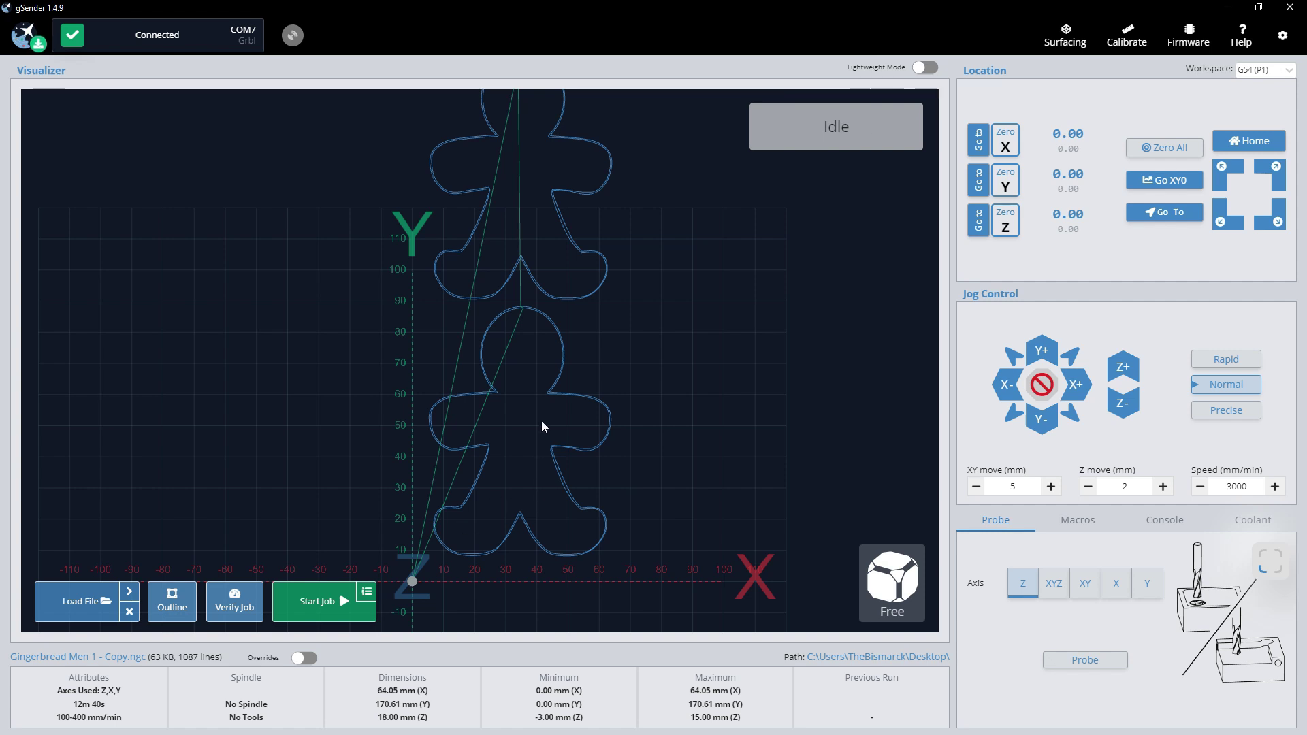
scroll(543, 426, down, 3)
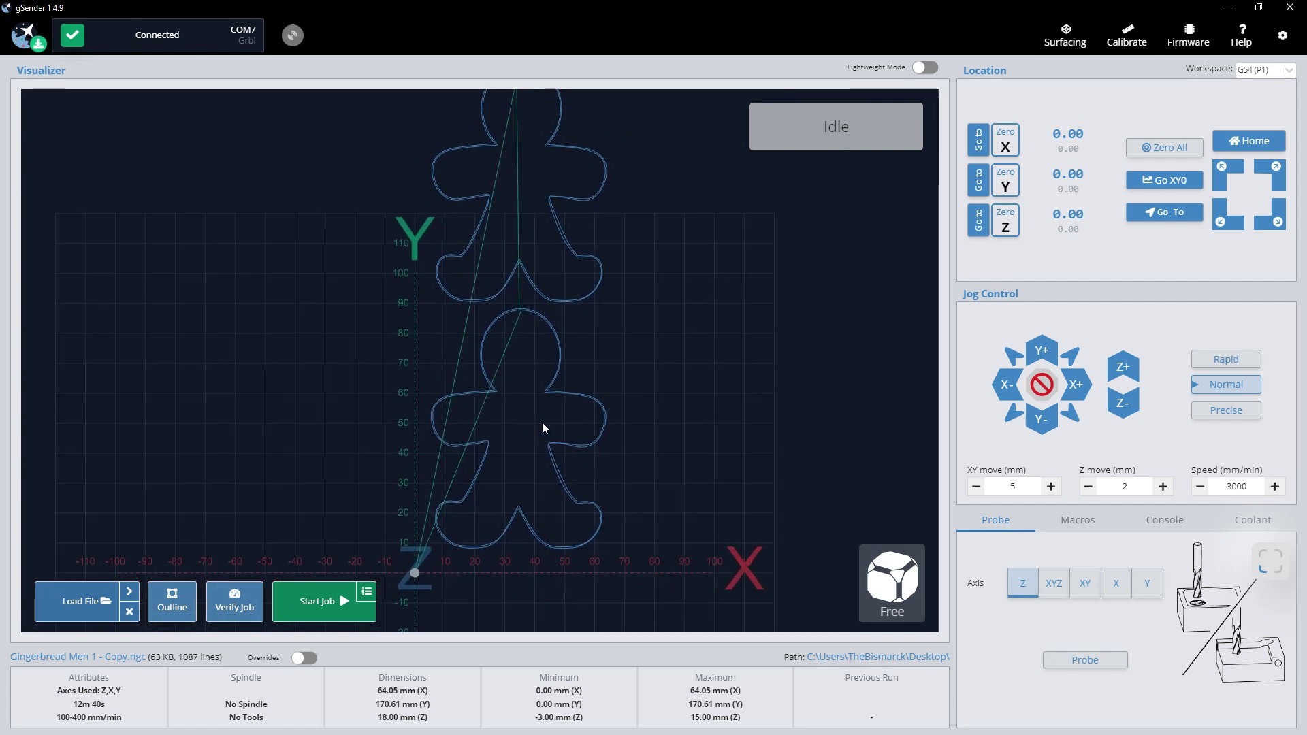
scroll(543, 427, down, 2)
scroll(542, 427, up, 2)
scroll(543, 427, up, 2)
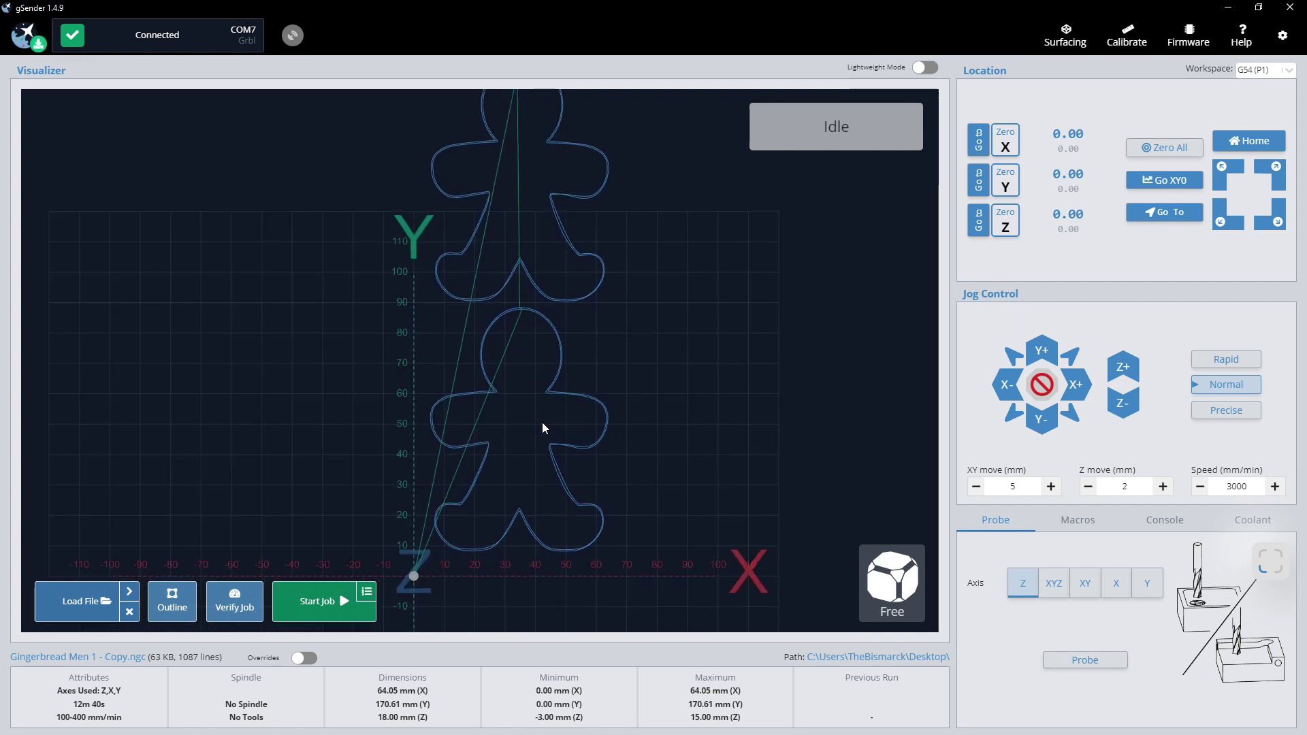
scroll(543, 428, up, 2)
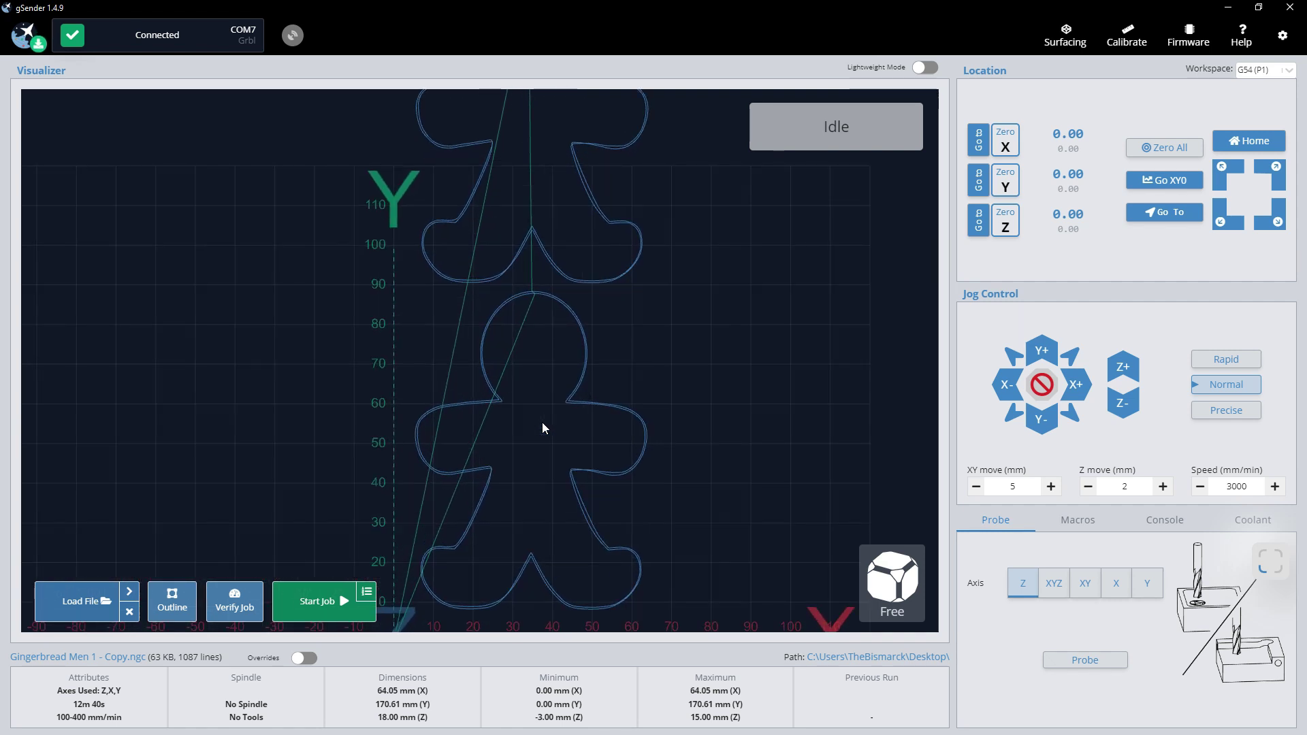
scroll(543, 428, up, 4)
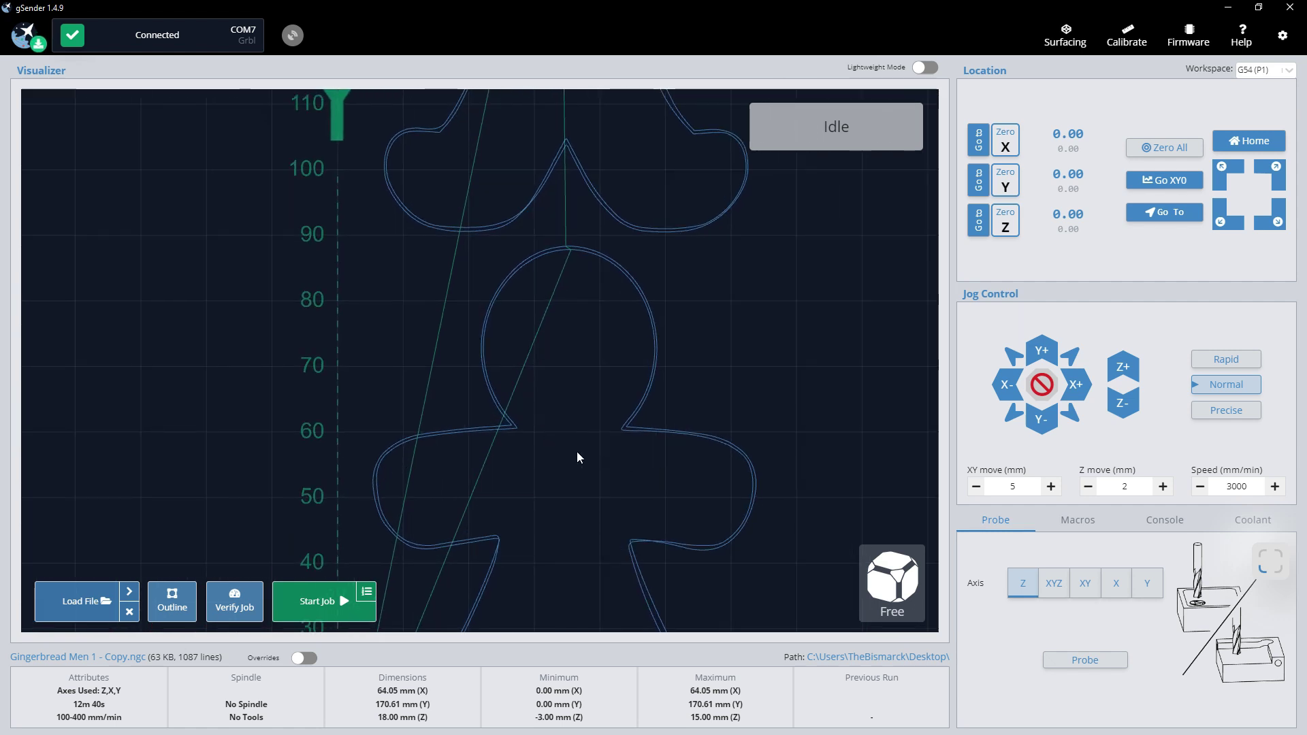
scroll(577, 451, down, 3)
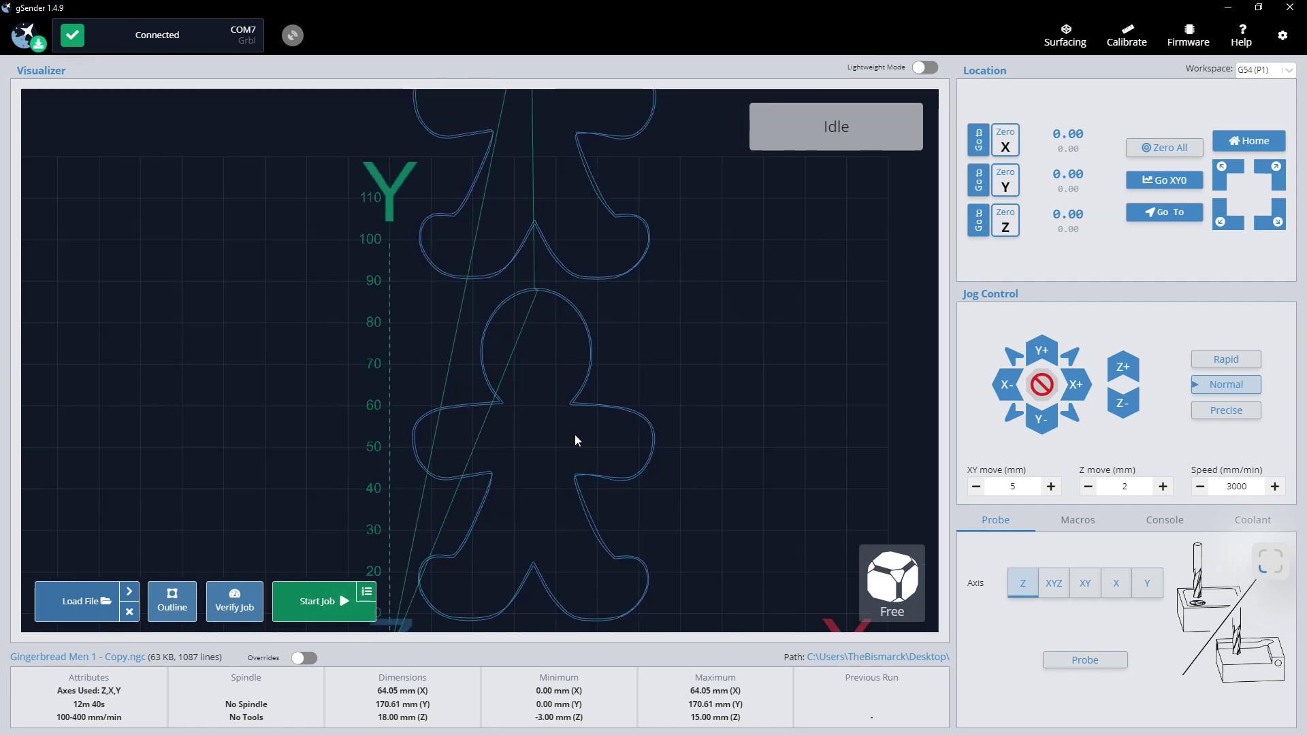
scroll(576, 440, down, 2)
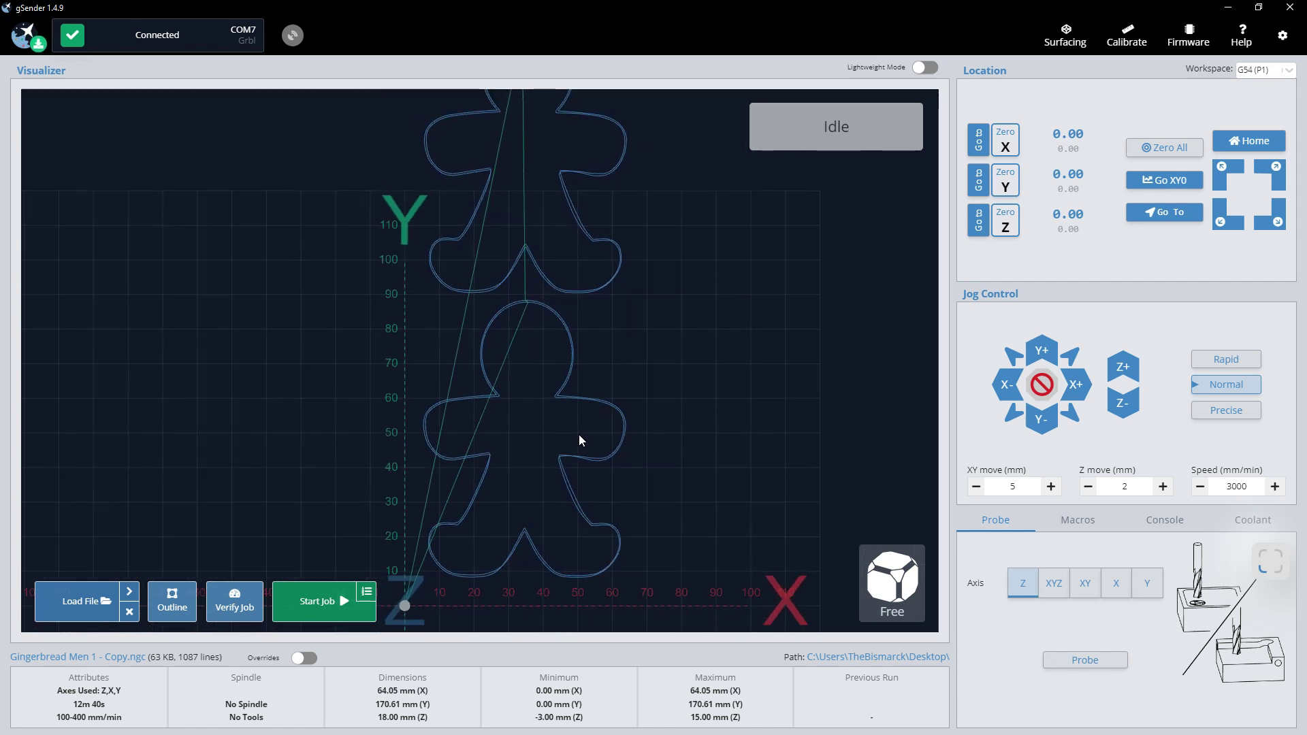
scroll(576, 436, down, 1)
scroll(513, 439, down, 3)
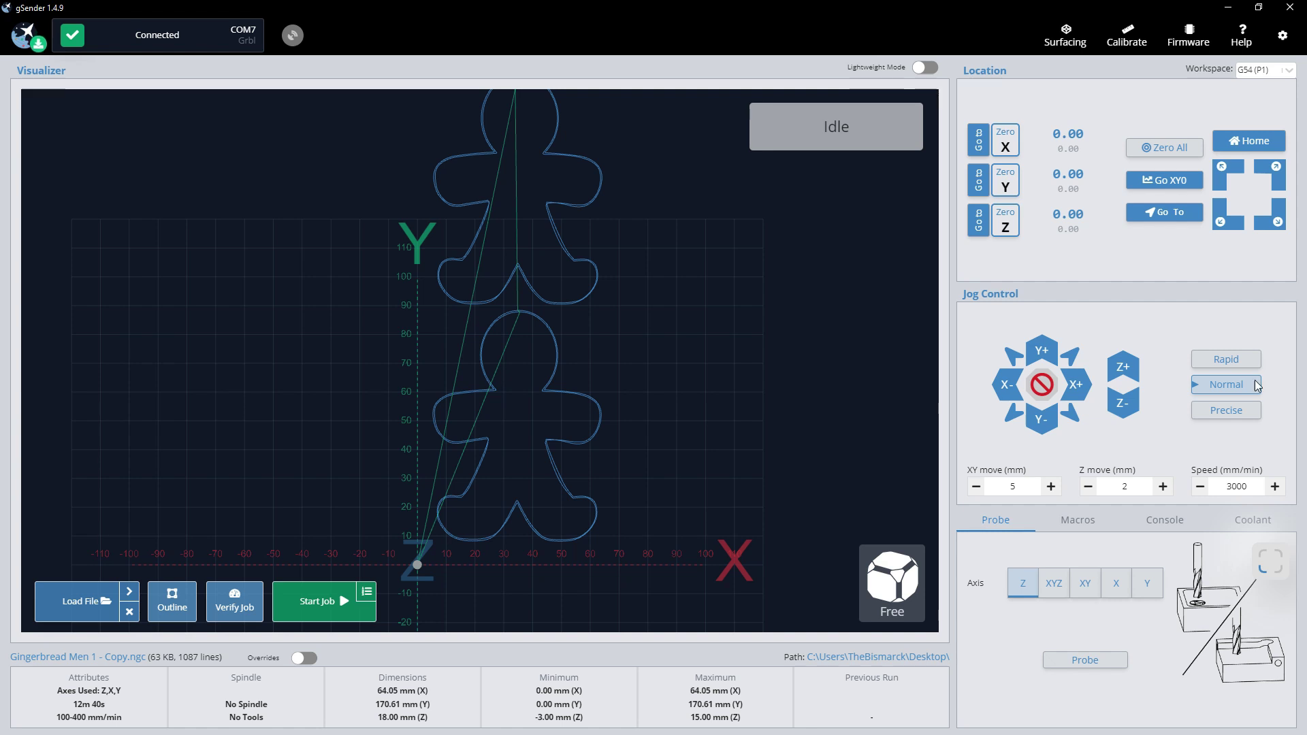
Jog in Normal 5 mm steps out to X 15, Y 15, then back to X 0.
click(1075, 390)
click(1074, 389)
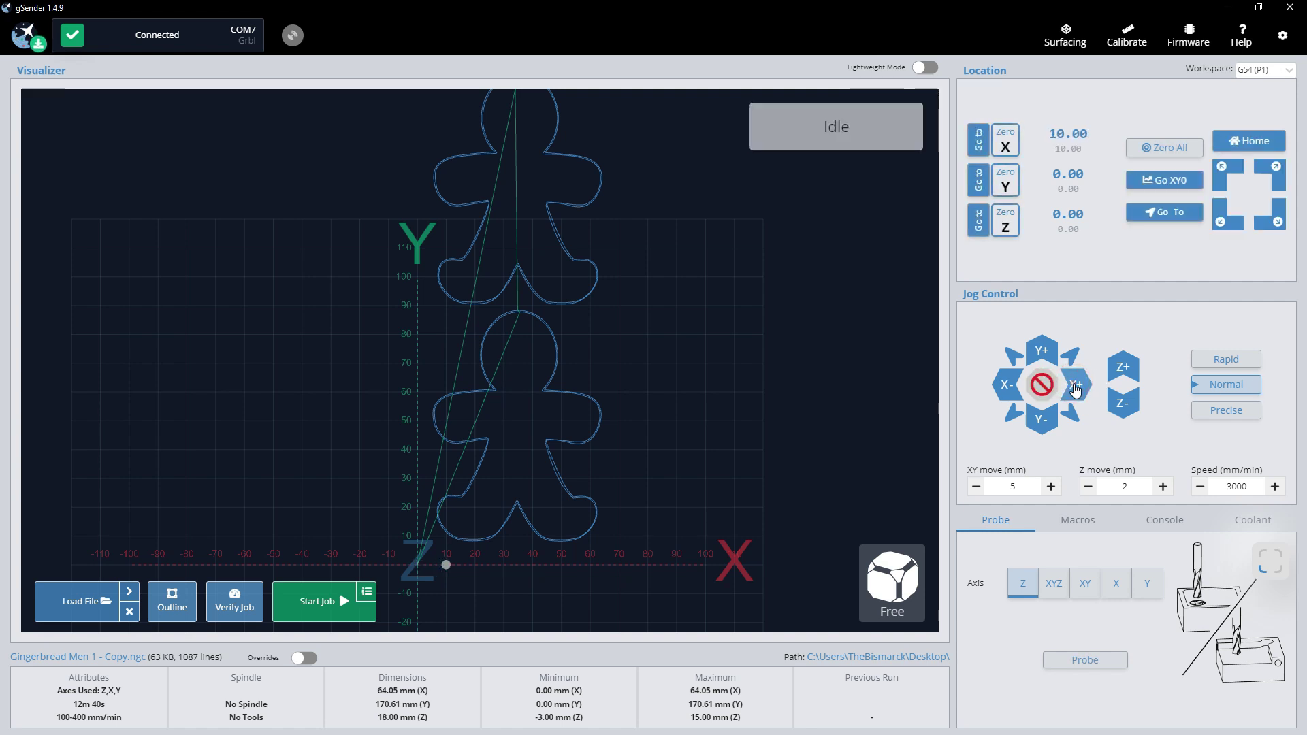
click(1074, 390)
click(1044, 351)
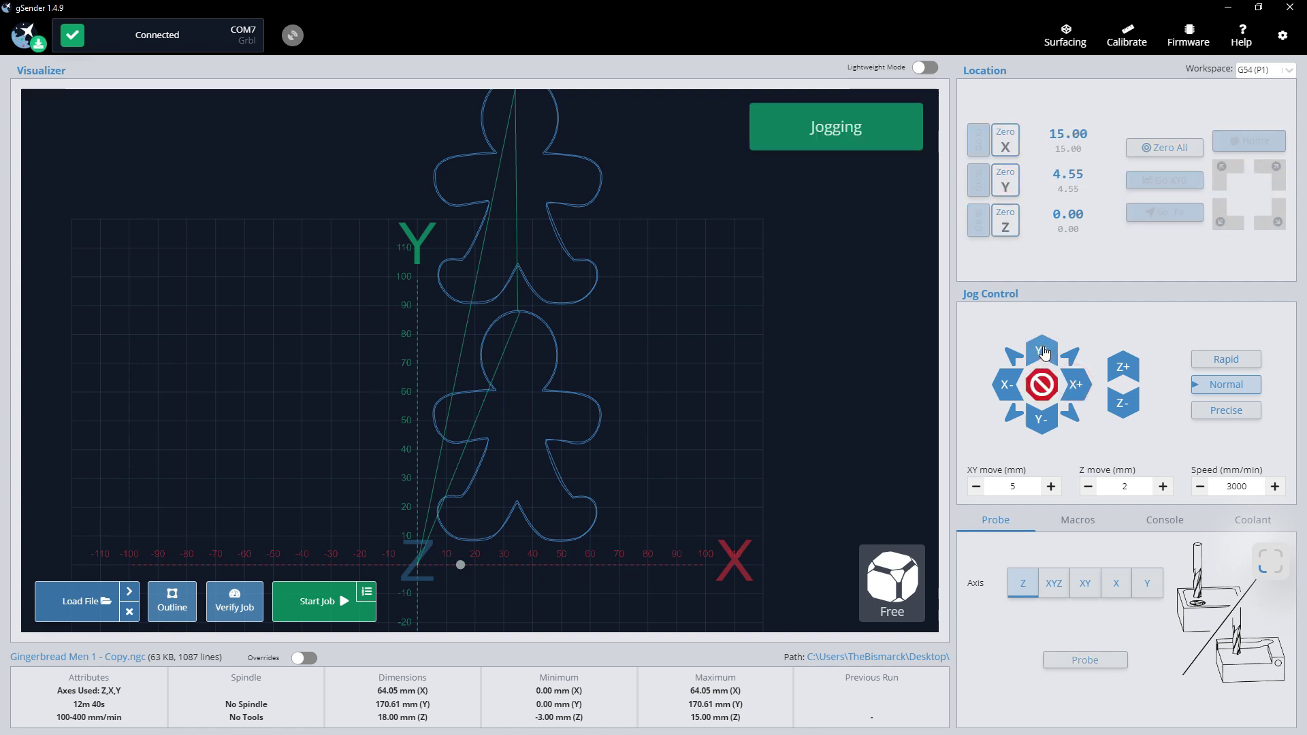
click(1044, 351)
click(1044, 350)
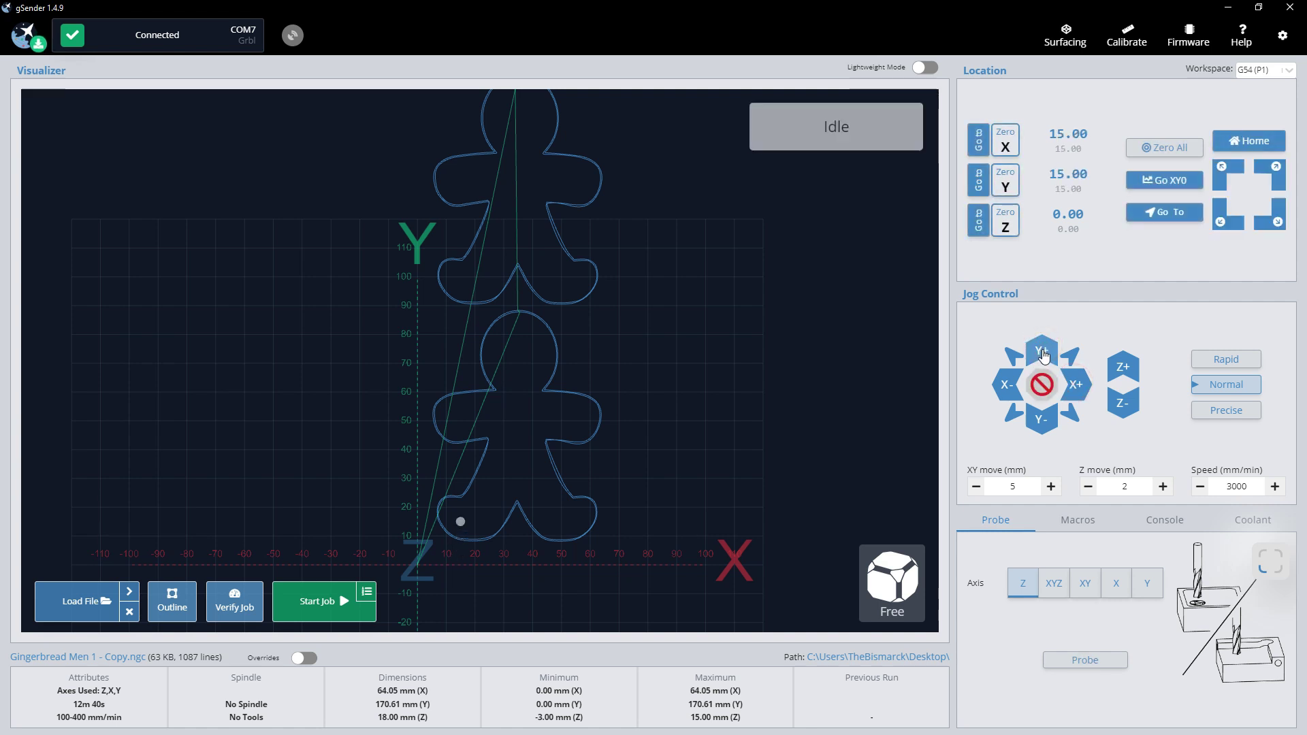
click(1040, 420)
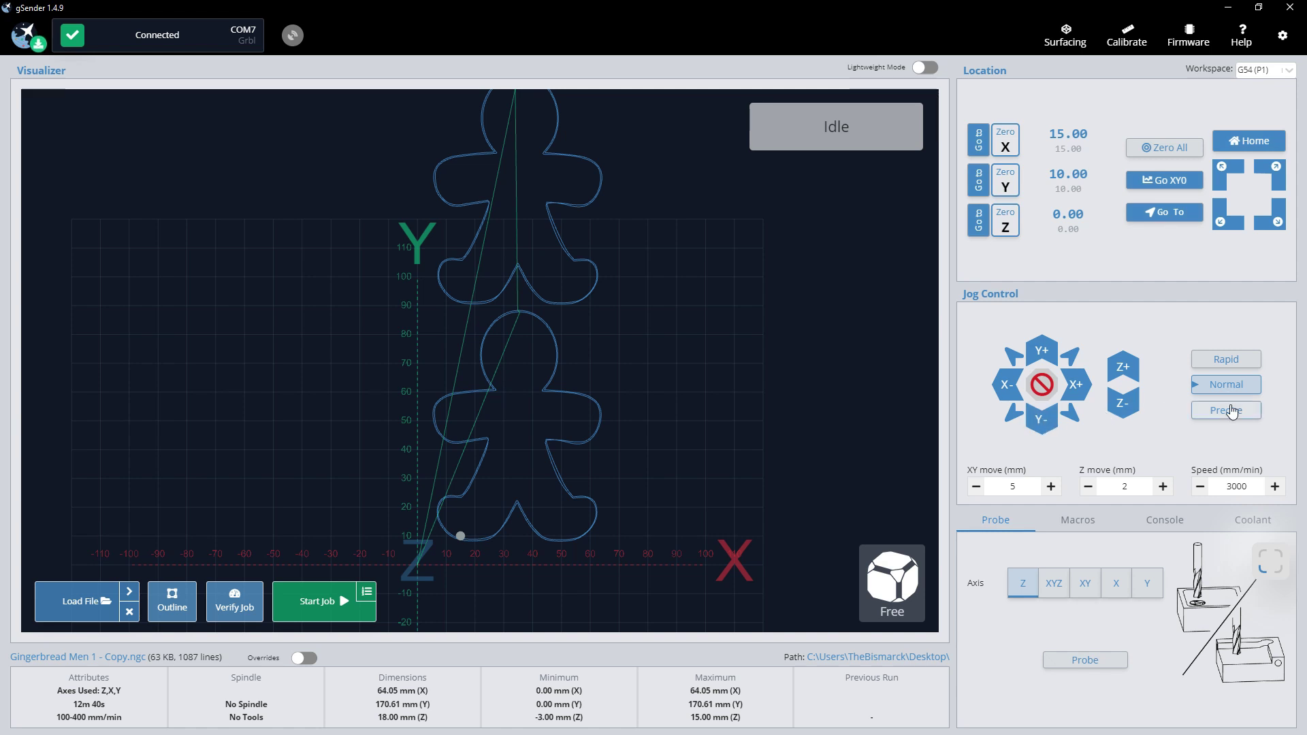
click(1000, 389)
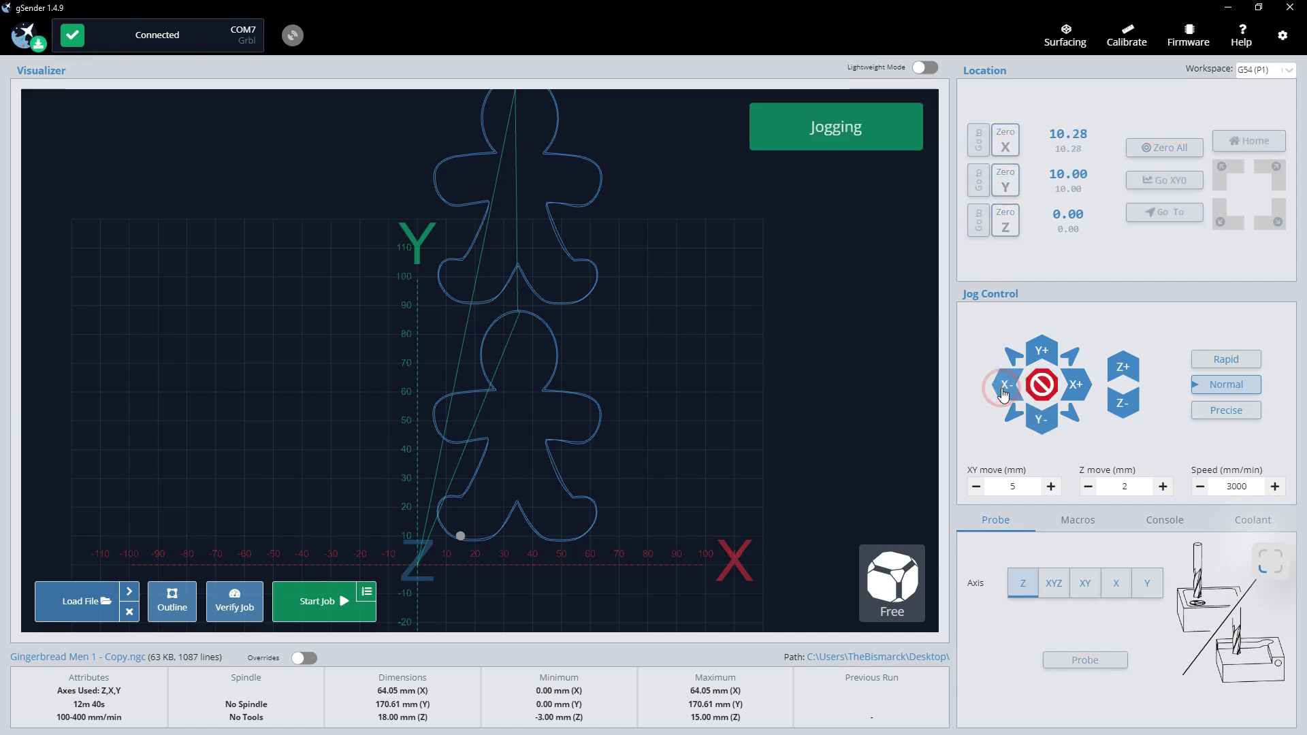
click(1002, 388)
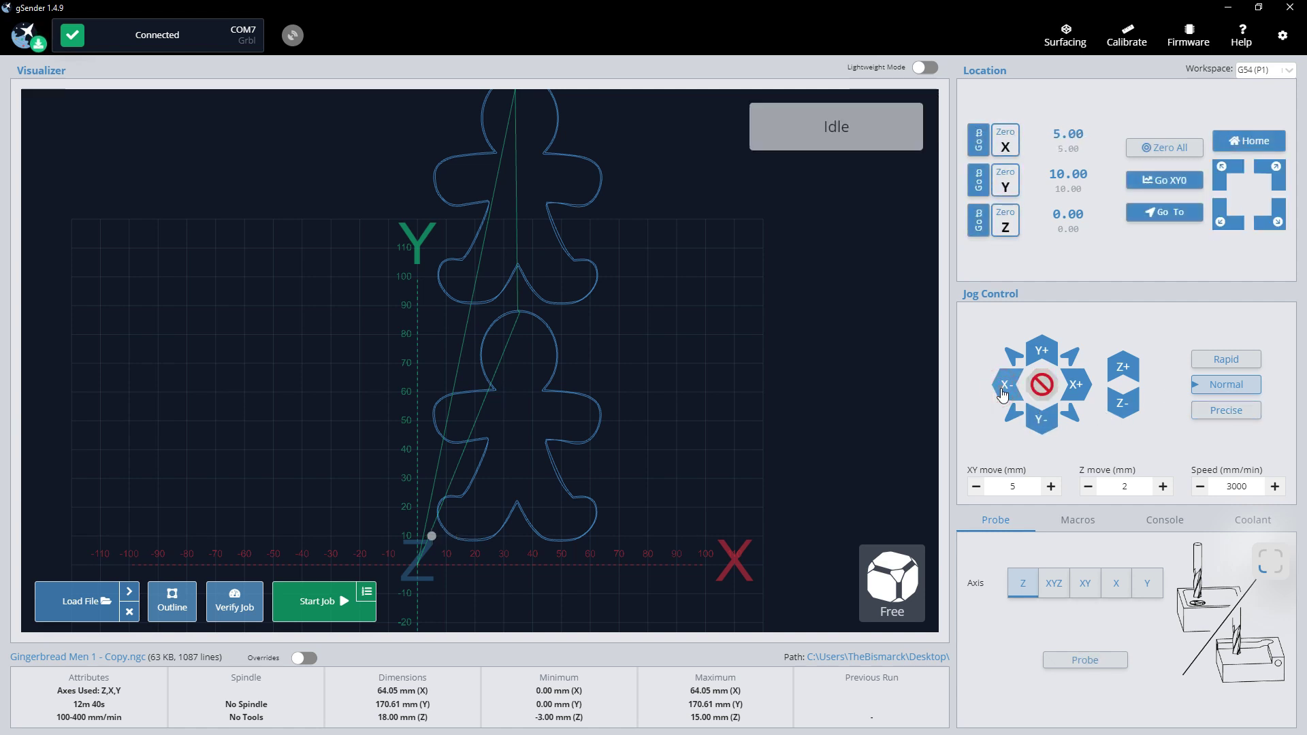
click(1002, 393)
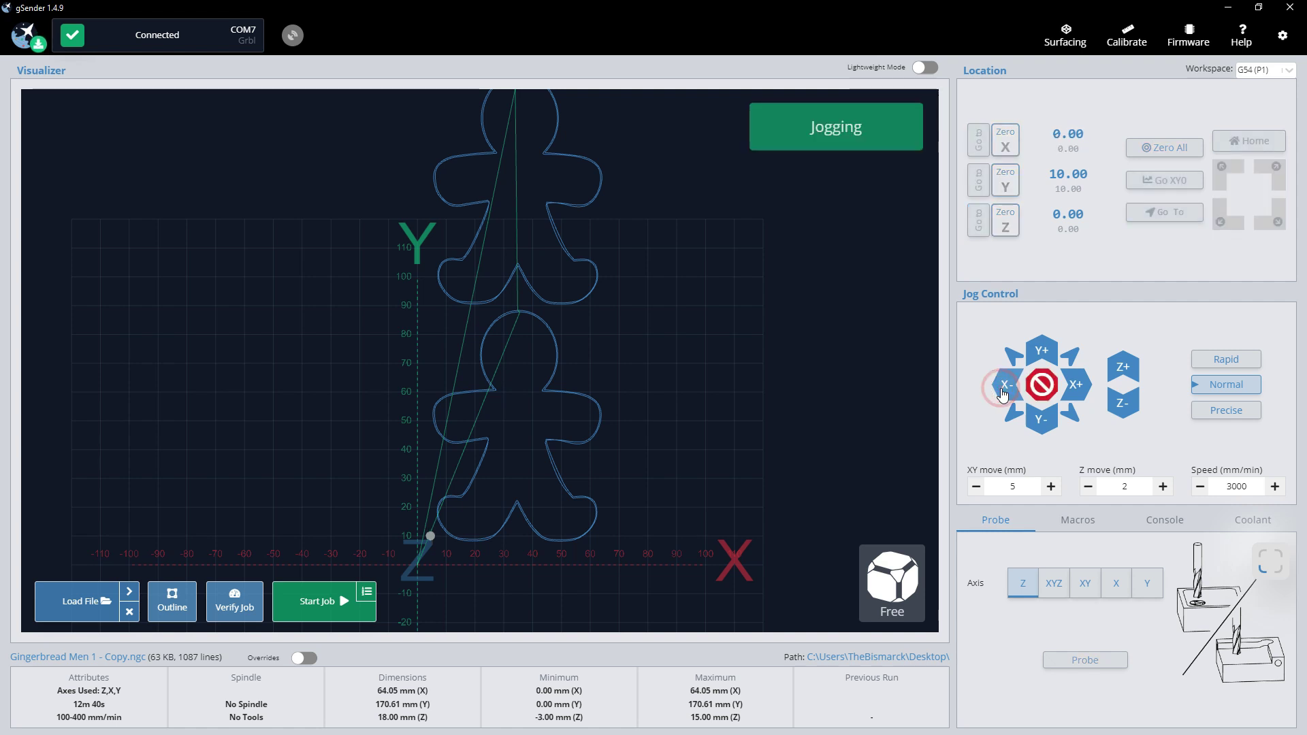
Switch to Precise 0.5 mm jogging and fine-tune the position to X 3.50, Y 7.26.
click(1227, 410)
click(1075, 385)
double_click(1074, 386)
click(1075, 385)
click(1075, 386)
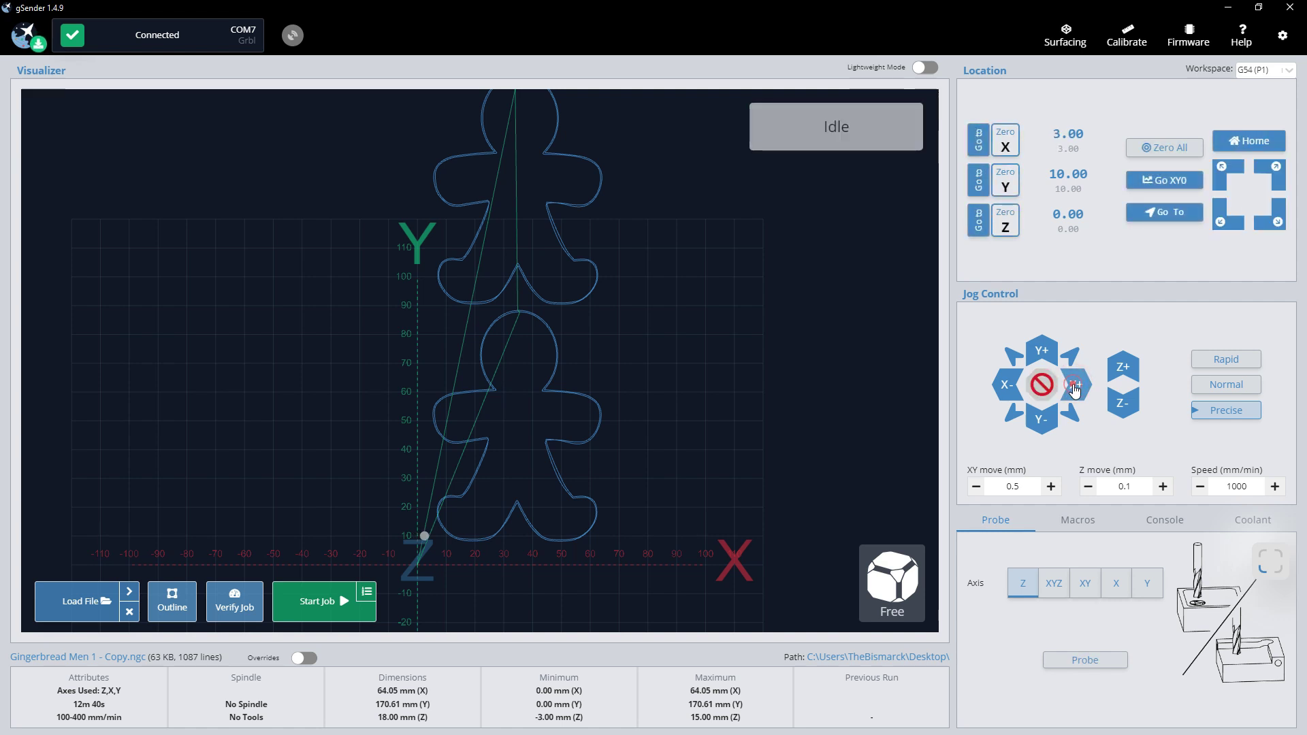
click(1074, 386)
click(1049, 433)
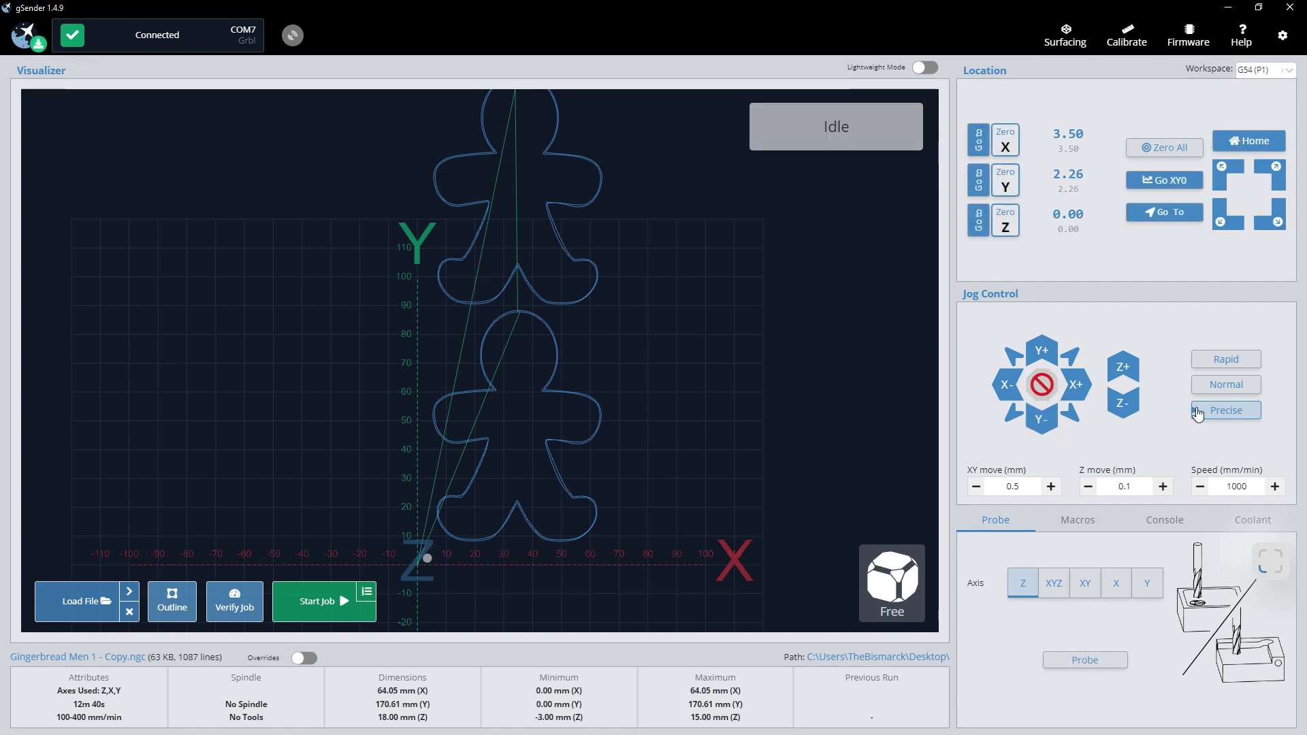
click(1049, 356)
drag(1049, 355, 1049, 355)
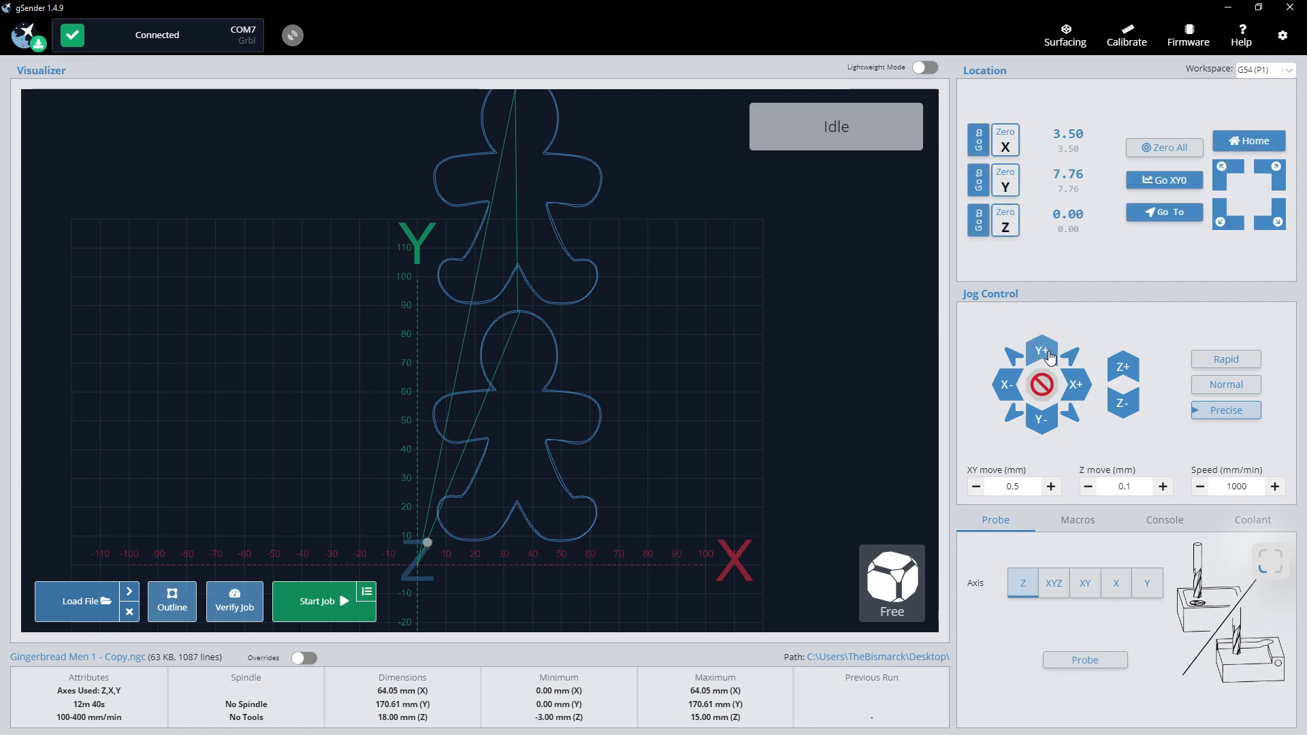
click(1041, 419)
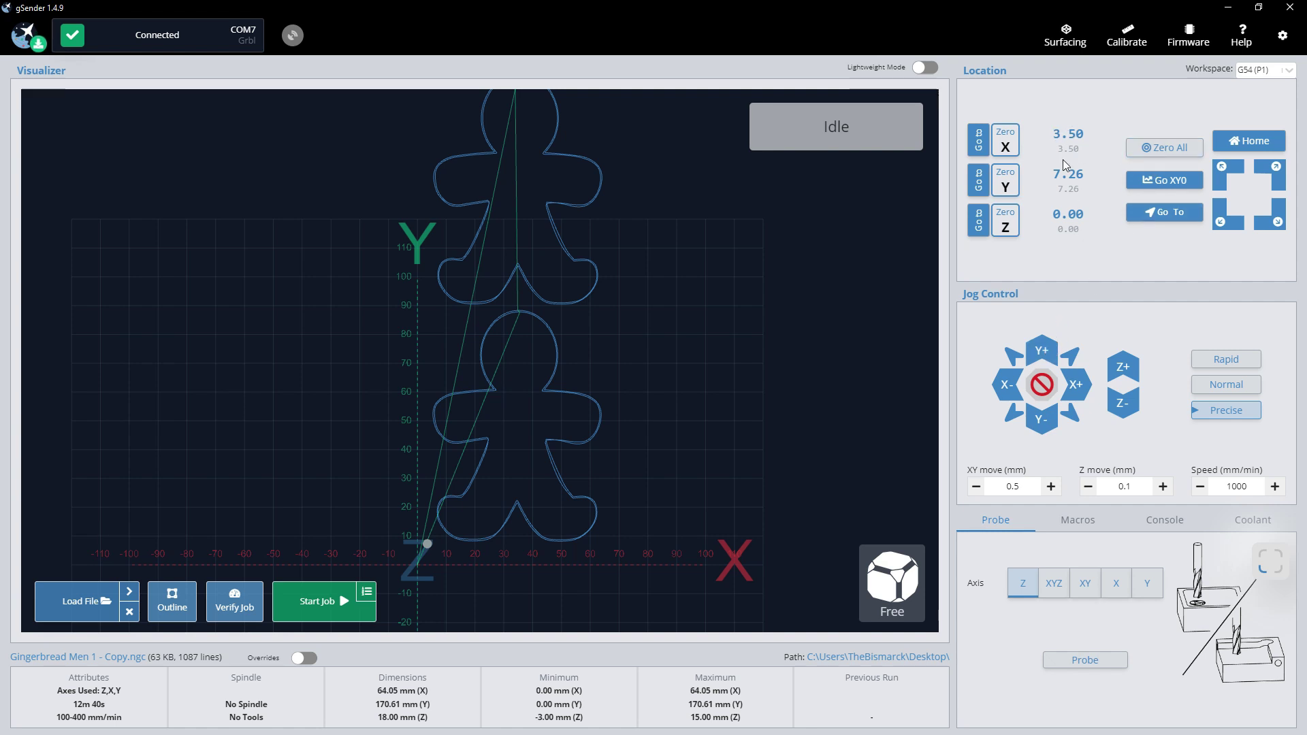
Zero all axes at X 3.50, Y 7.26, home the machine, then return to X/Y work zero.
click(1170, 151)
click(1169, 184)
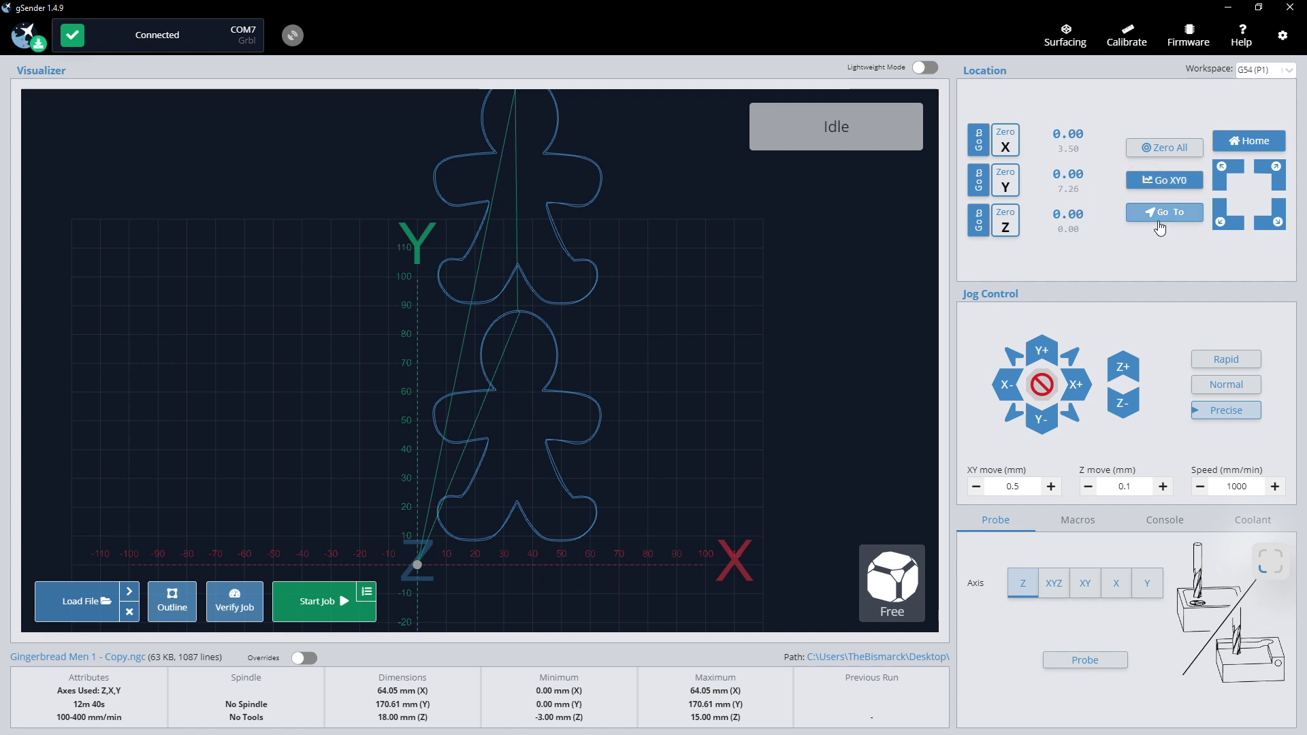
click(1257, 147)
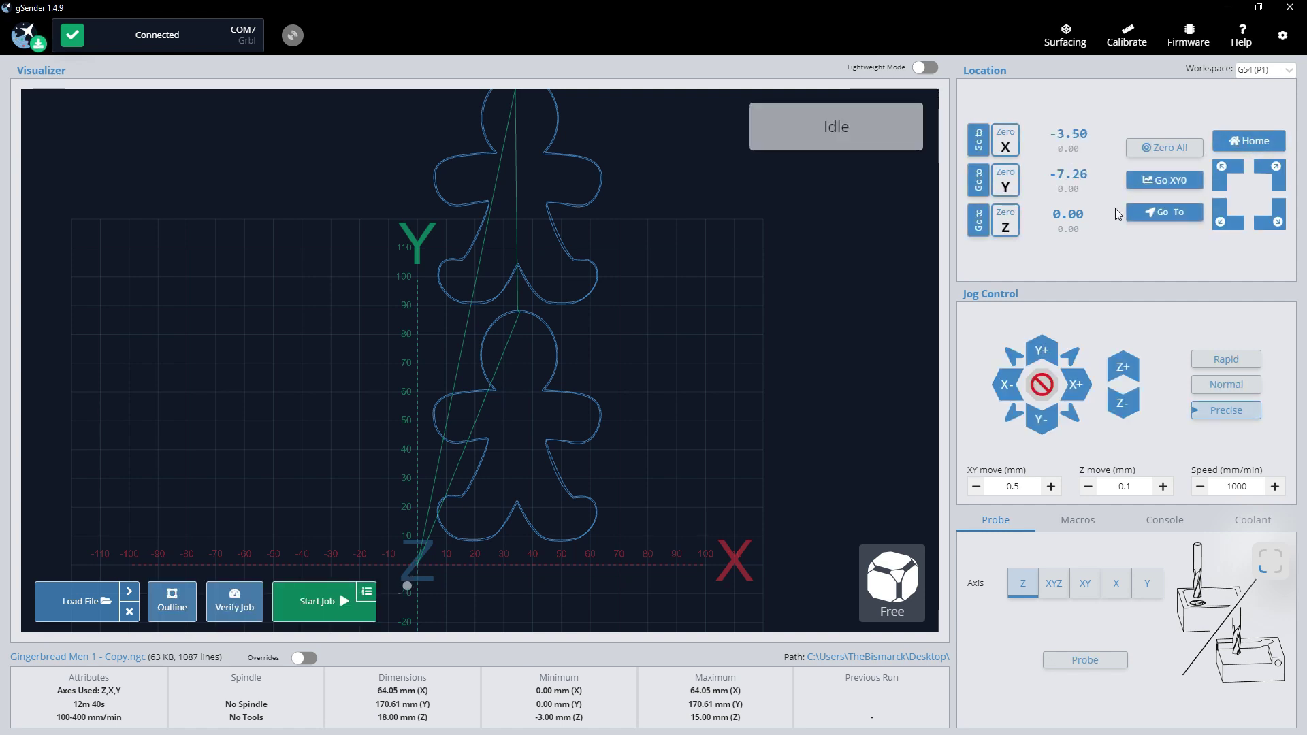
click(1171, 179)
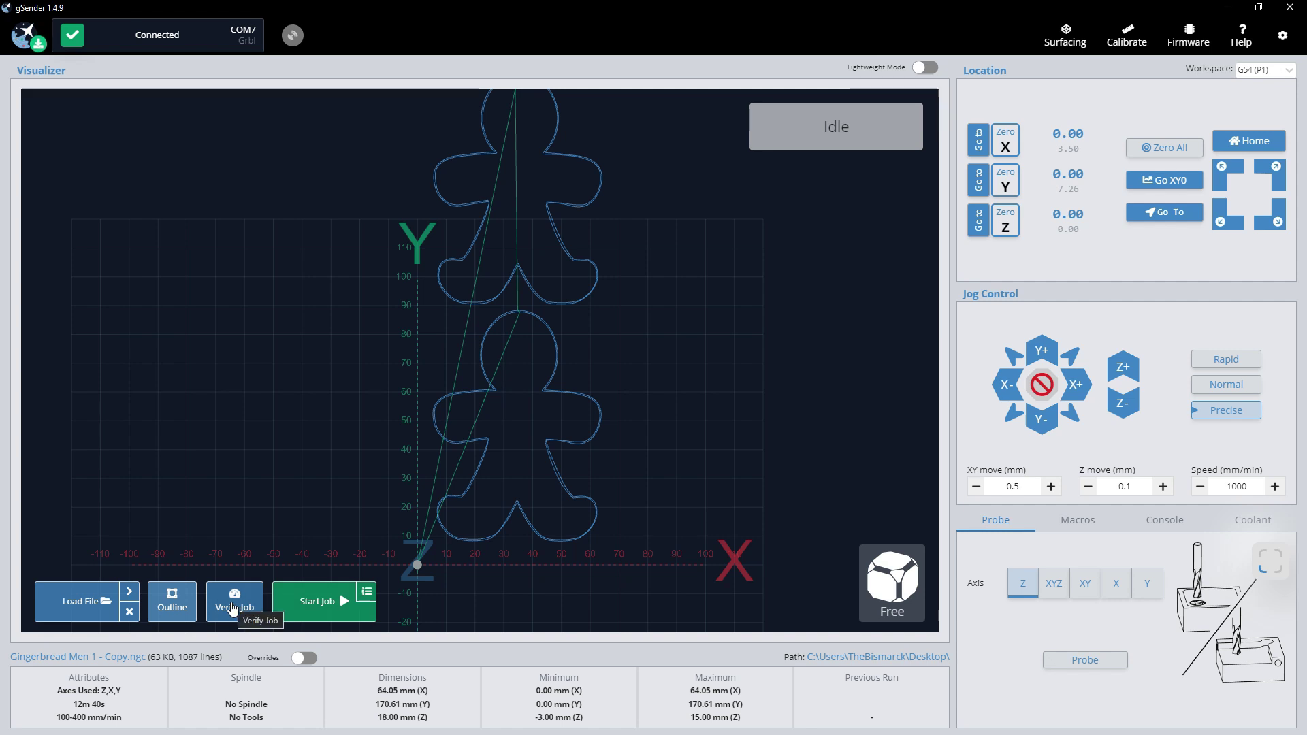
Verify the gingerbread G-code twice, then run Outline to trace the job boundary.
click(232, 607)
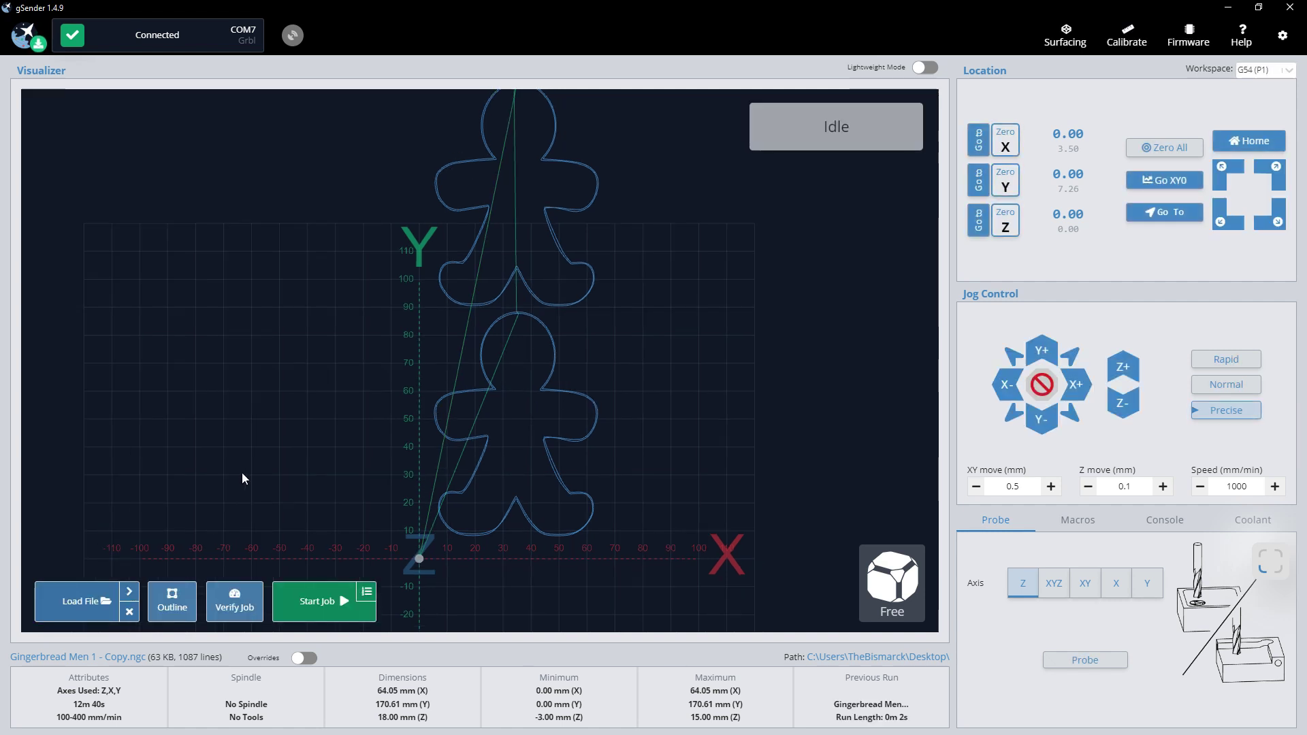
click(222, 615)
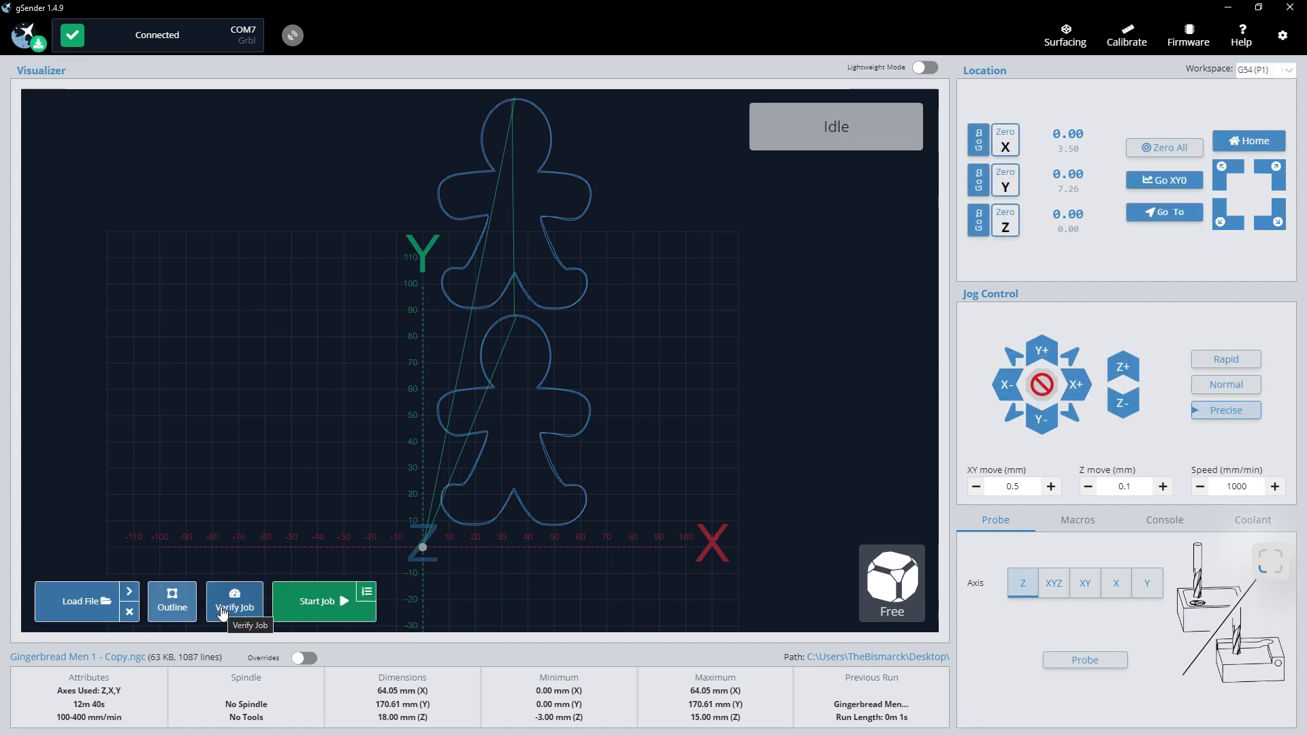
click(174, 606)
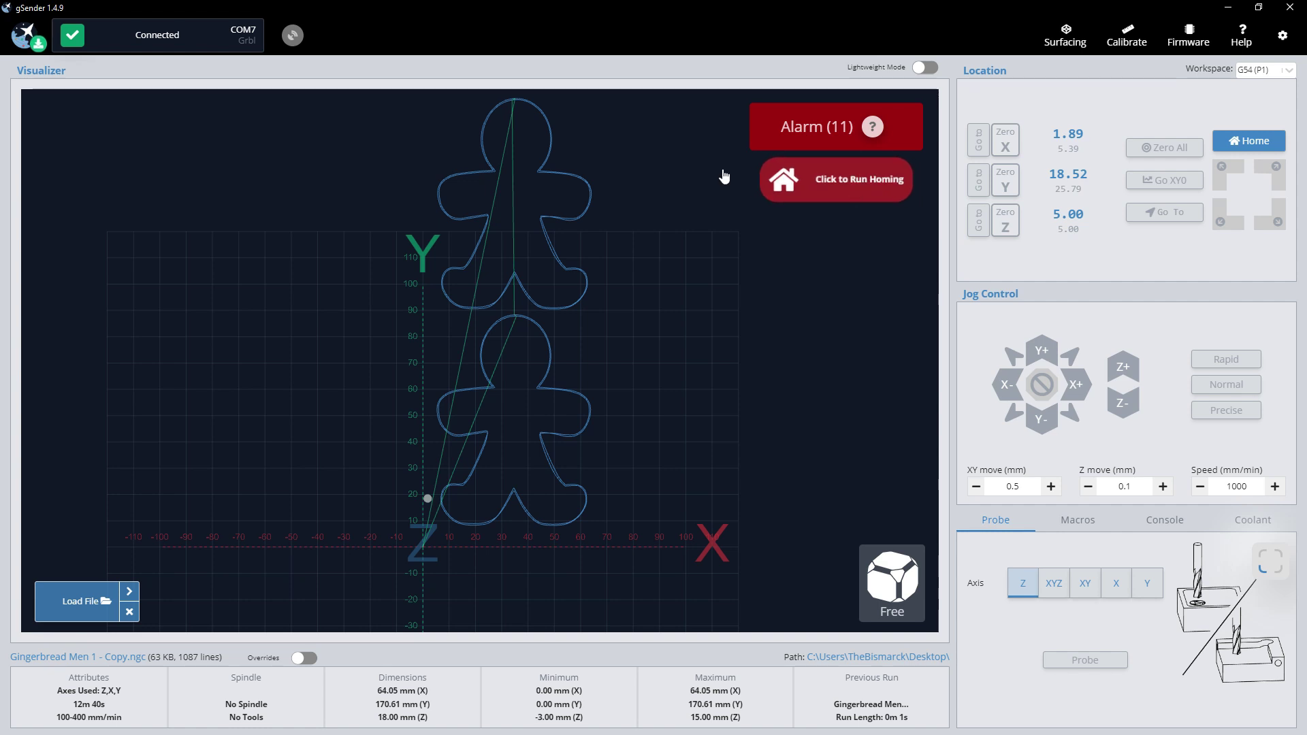
Run homing from the Alarm banner to clear Alarm 11.
click(844, 184)
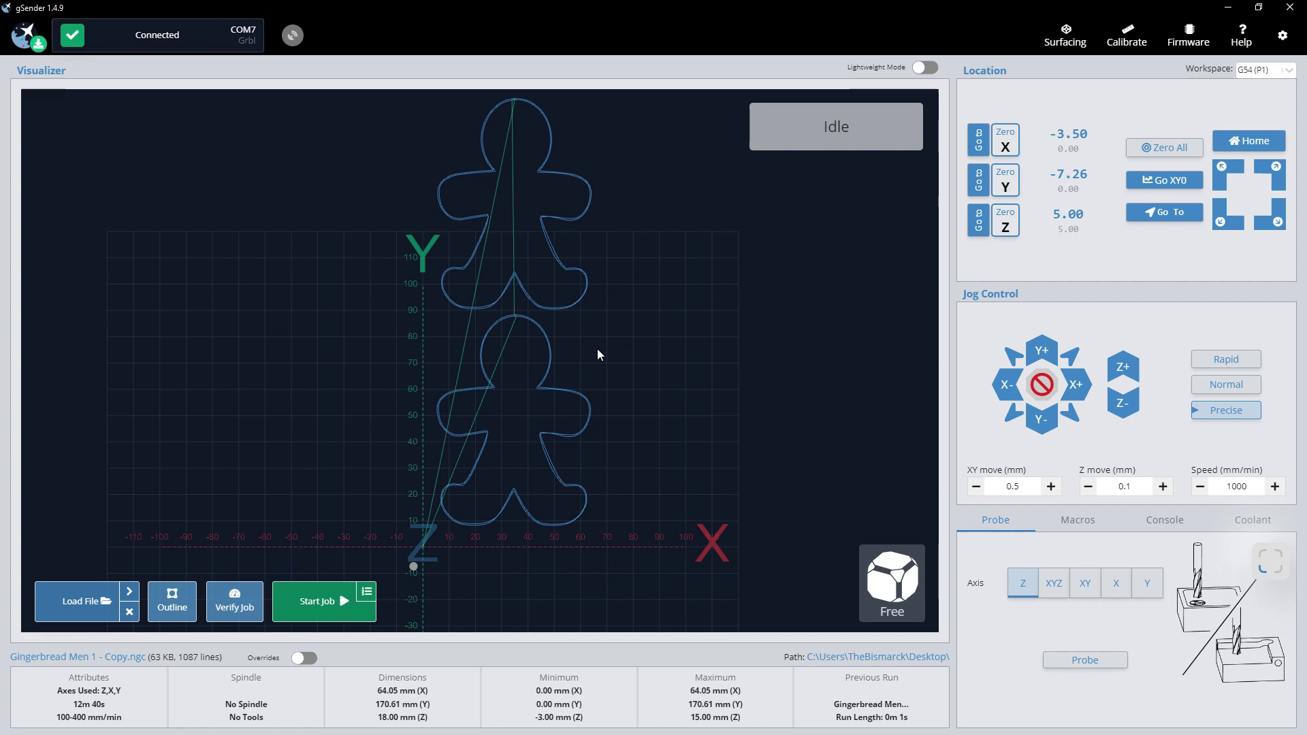
click(730, 339)
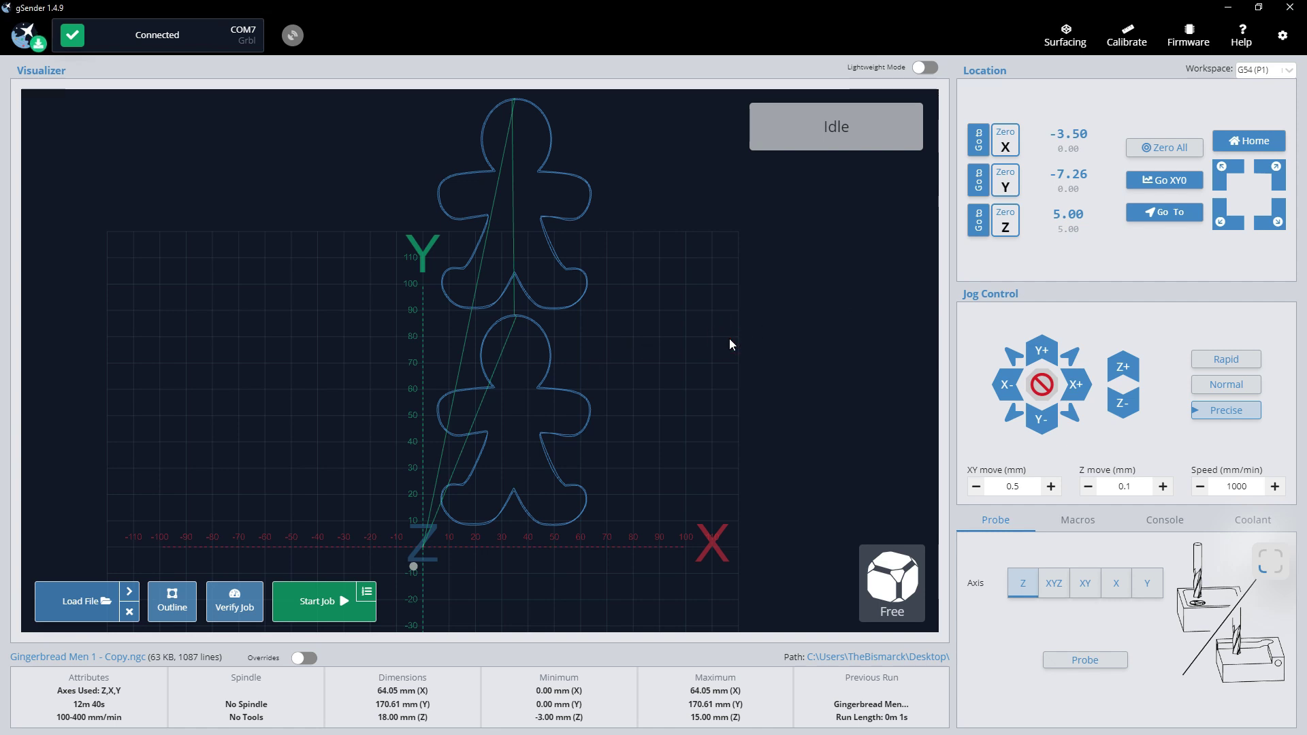